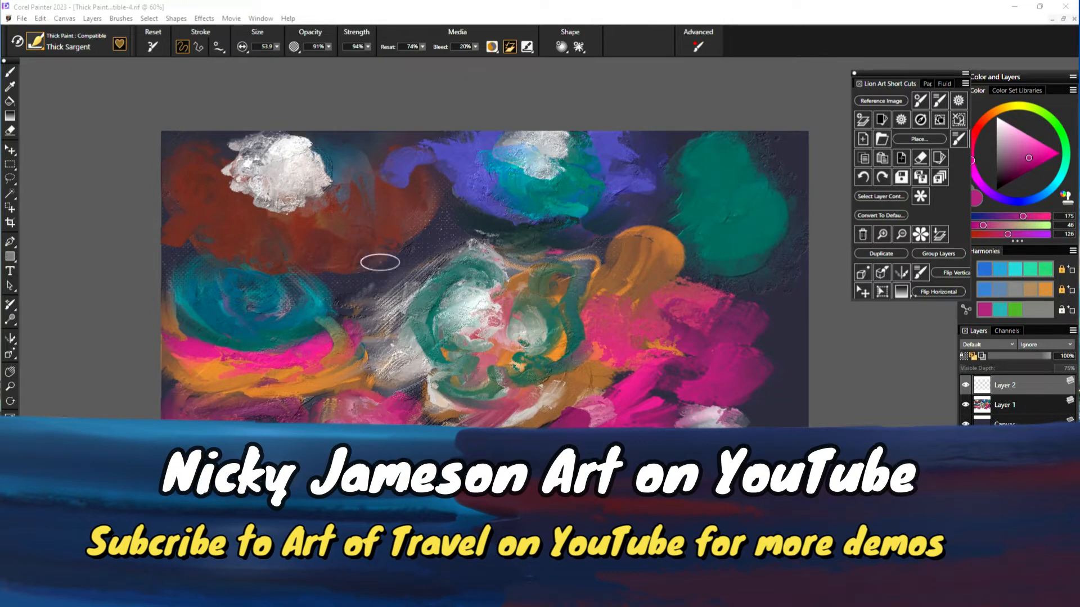
- Paint magenta Thick Sargent strokes on Layer 2 over the white blob, the red-brown area and the orange shape
mouse_move(271, 160)
left_mouse_down()
mouse_move(254, 184)
mouse_move(265, 195)
mouse_move(299, 180)
mouse_move(279, 196)
left_mouse_up()
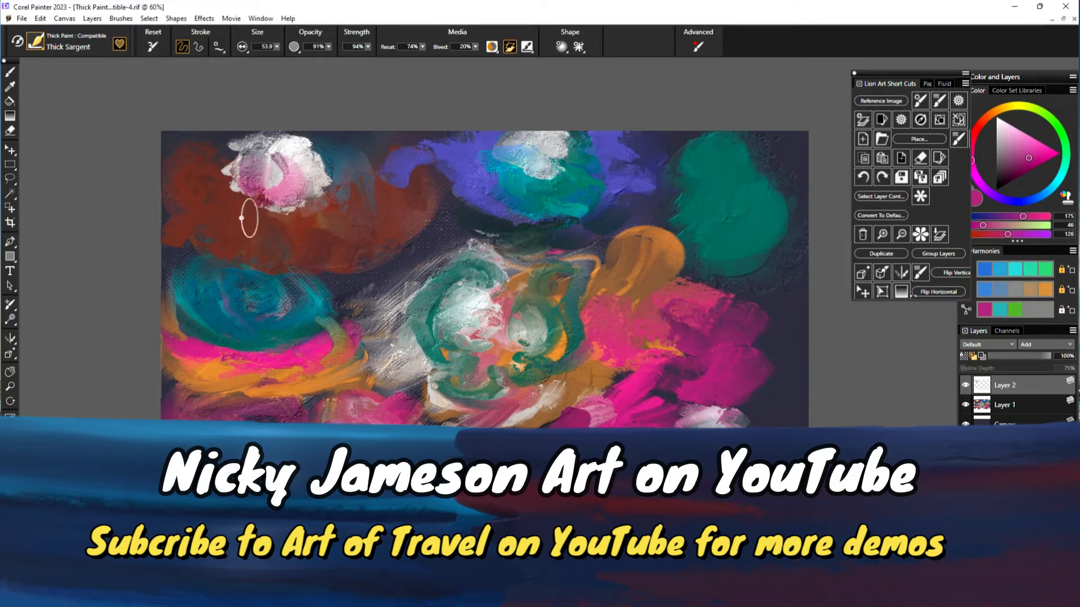
left_click(42, 47)
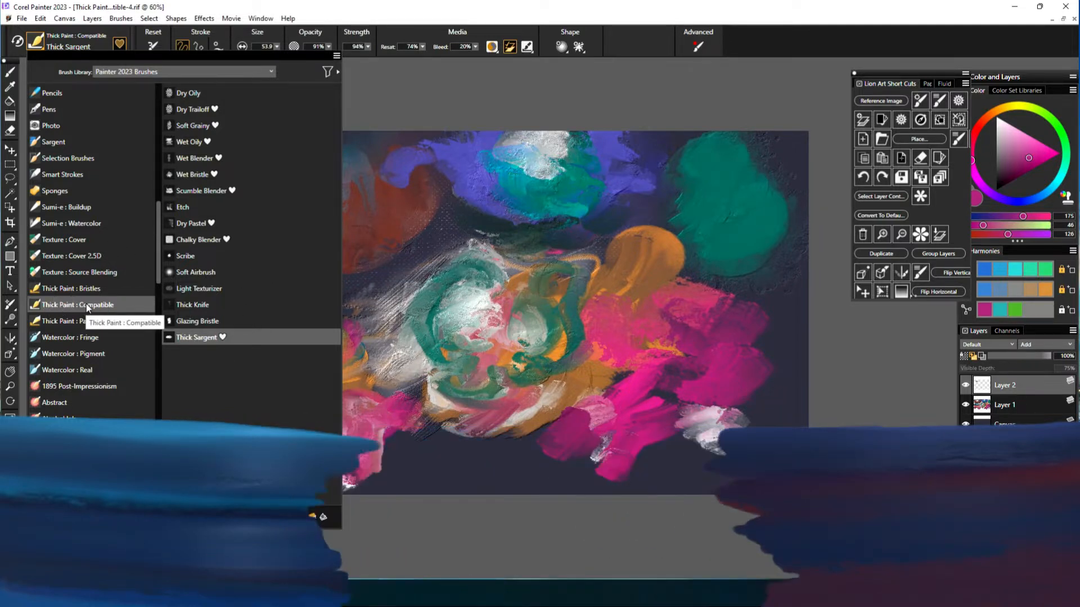
left_click(397, 304)
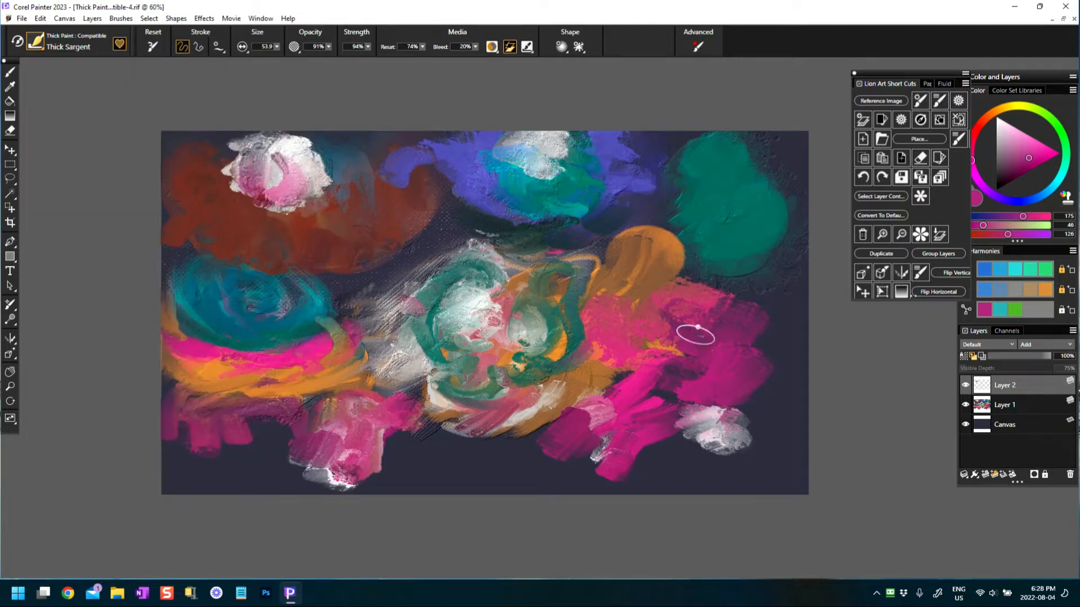
left_click(326, 237)
left_click_drag(326, 237, 361, 247)
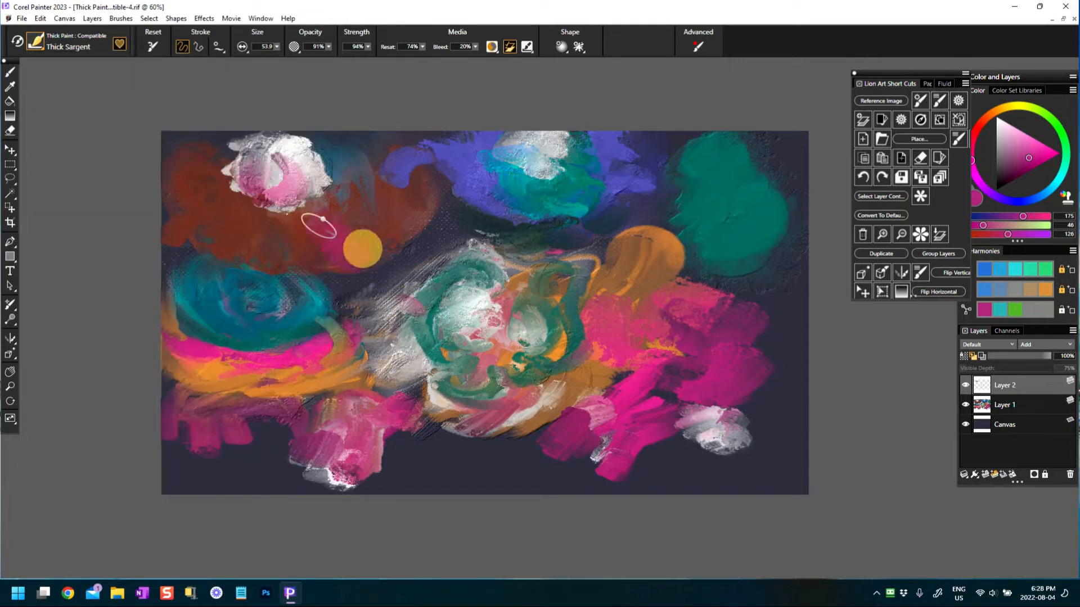
mouse_move(279, 195)
left_mouse_down()
mouse_move(319, 225)
mouse_move(336, 282)
left_mouse_up()
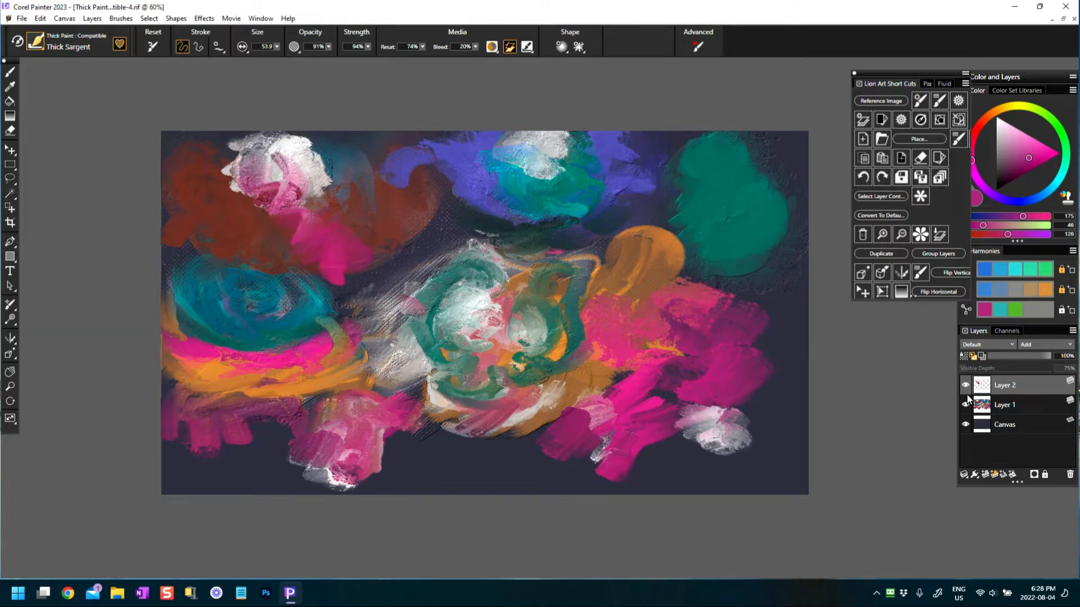
left_click_drag(241, 202, 211, 219)
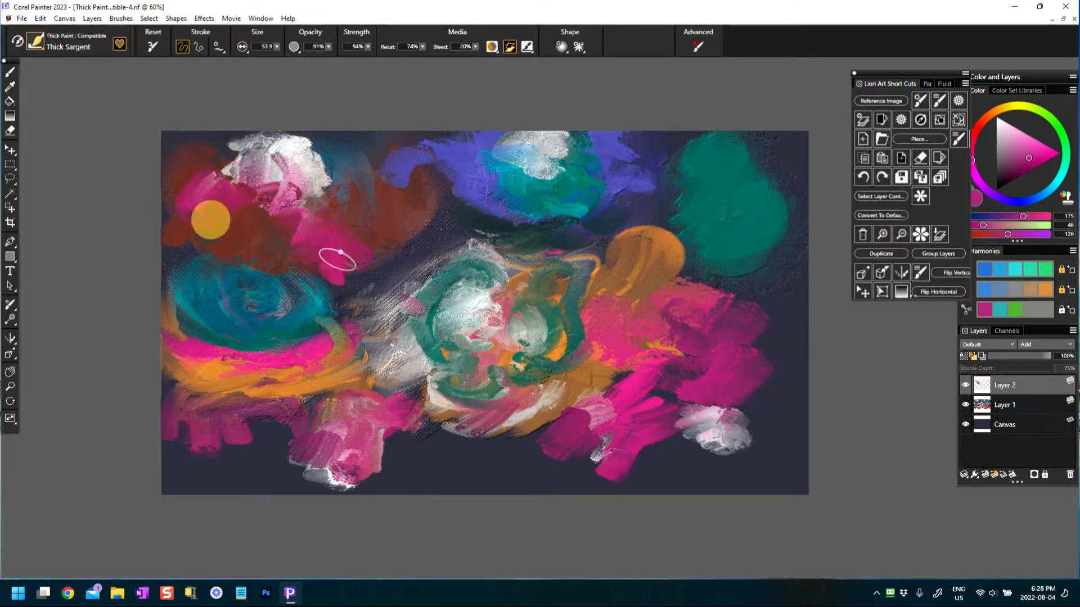
mouse_move(648, 230)
left_mouse_down()
mouse_move(650, 262)
mouse_move(672, 304)
left_mouse_up()
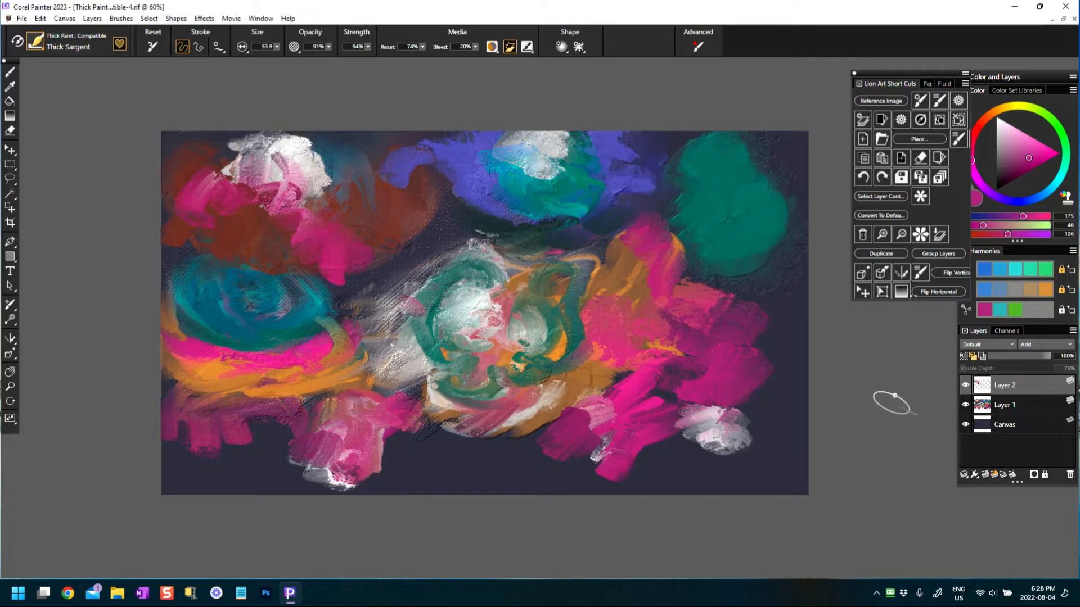
- Hide Layer 1 and replace the painted Layer 2 with a new empty layer
left_click(965, 405)
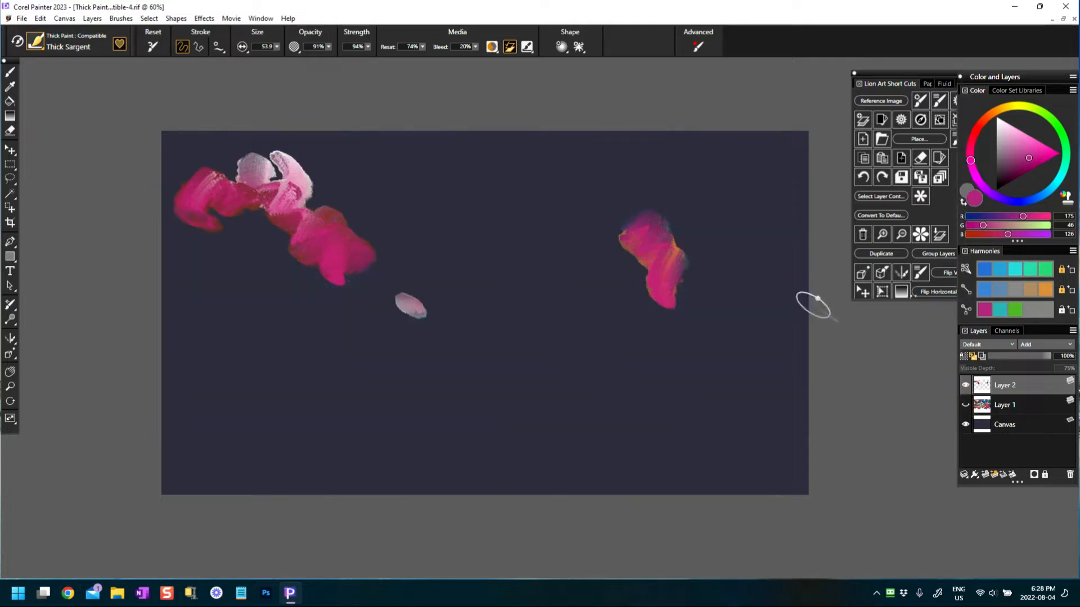
left_click(965, 386)
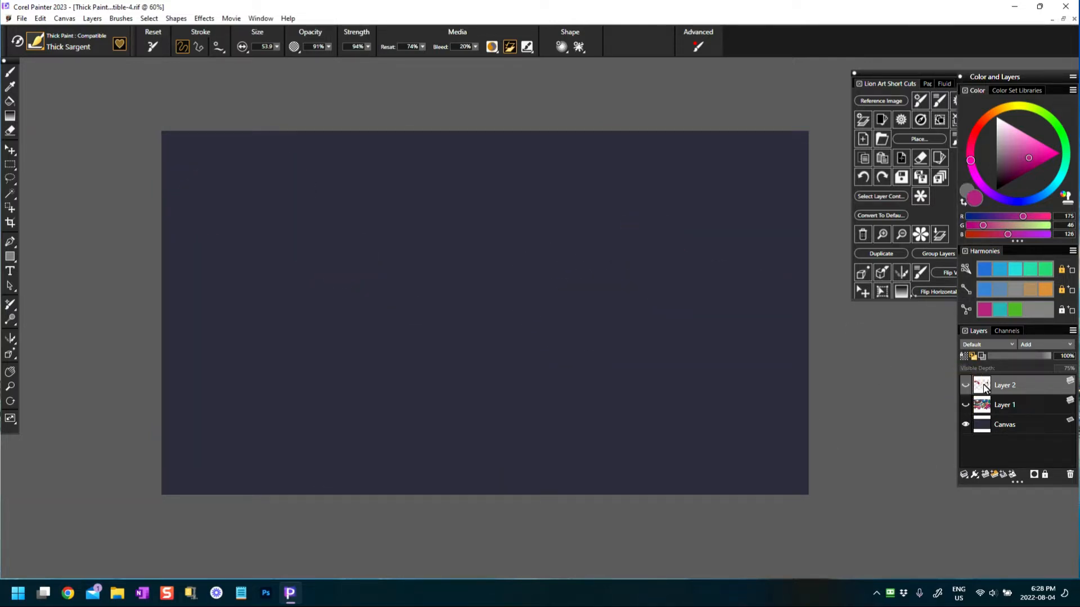
left_click(1069, 474)
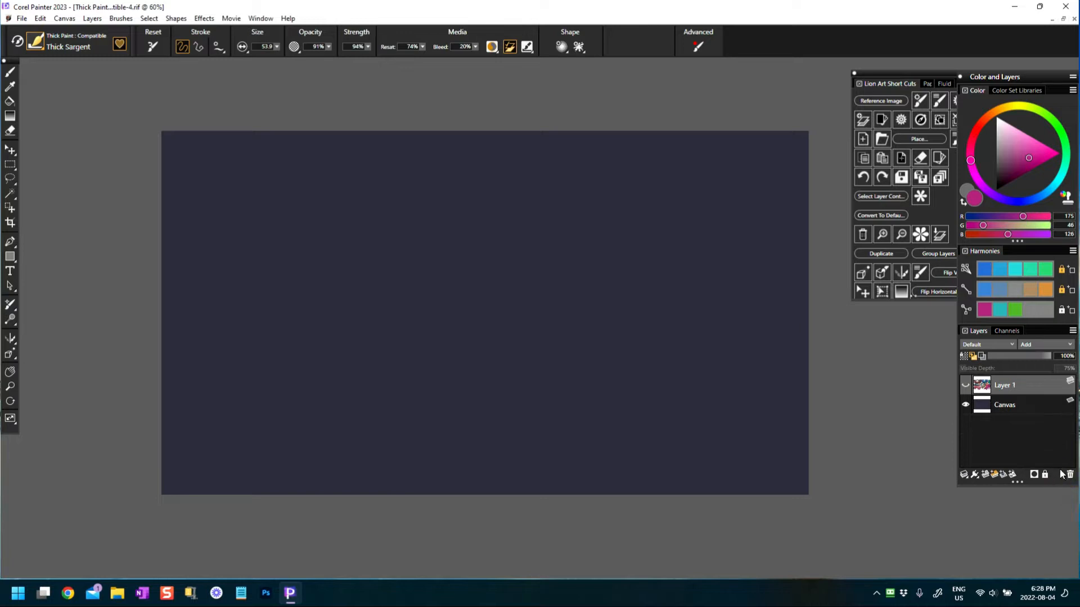
left_click(984, 476)
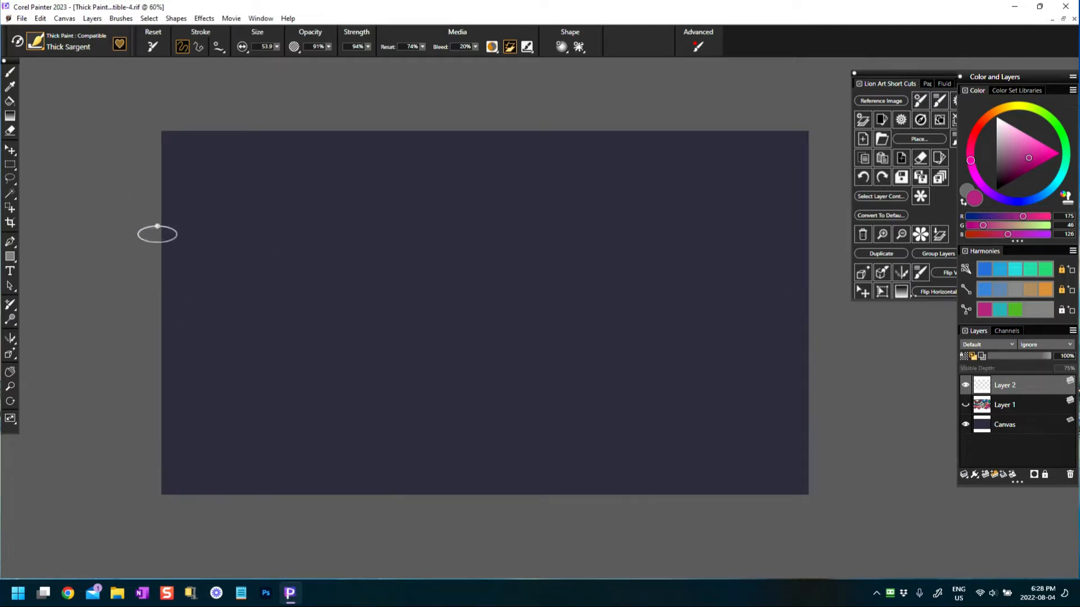
- Switch to the Streaky brush from Thick Paint: Palette Knives and place a small magenta dab on the canvas
left_click(69, 45)
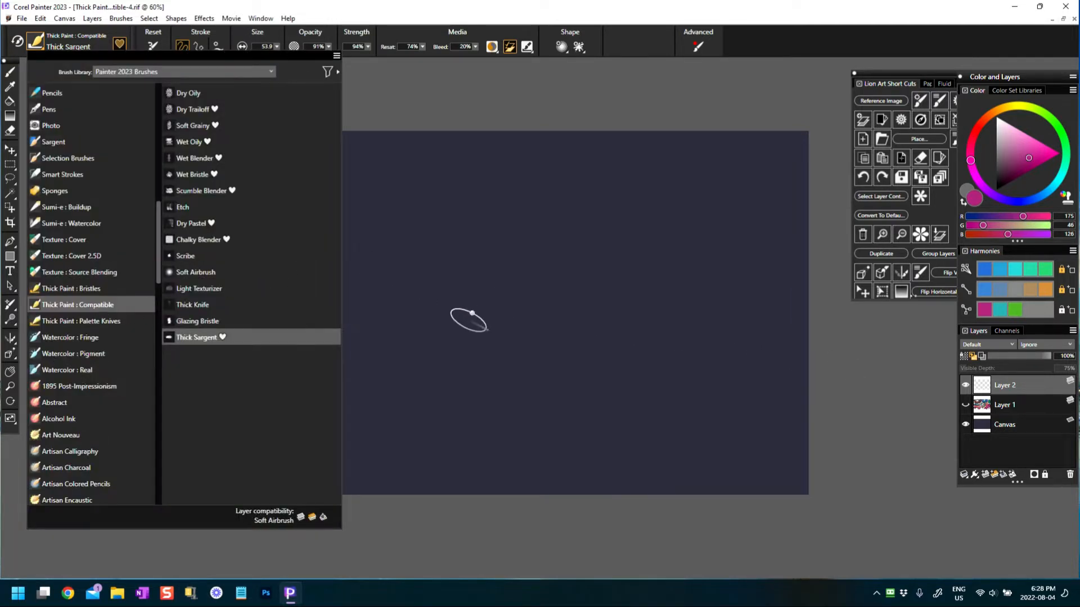
left_click(427, 181)
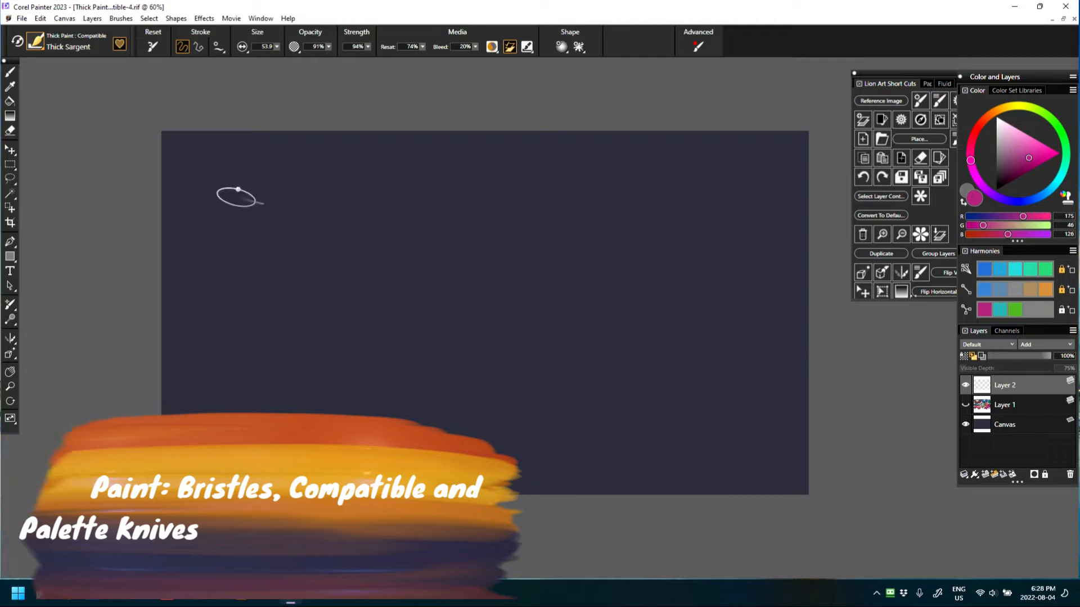
left_click(38, 43)
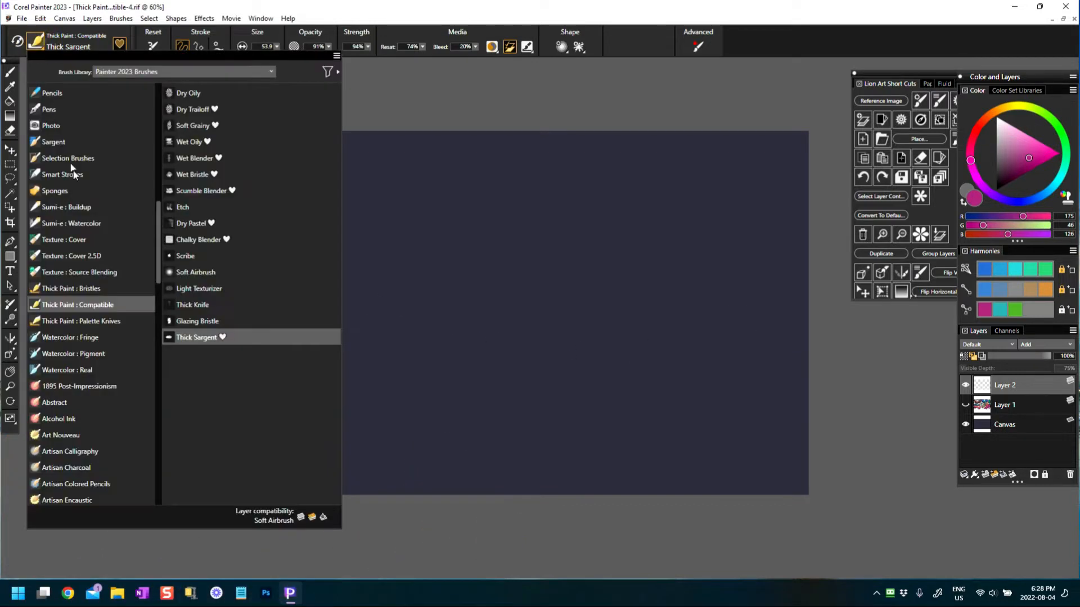
left_click(99, 323)
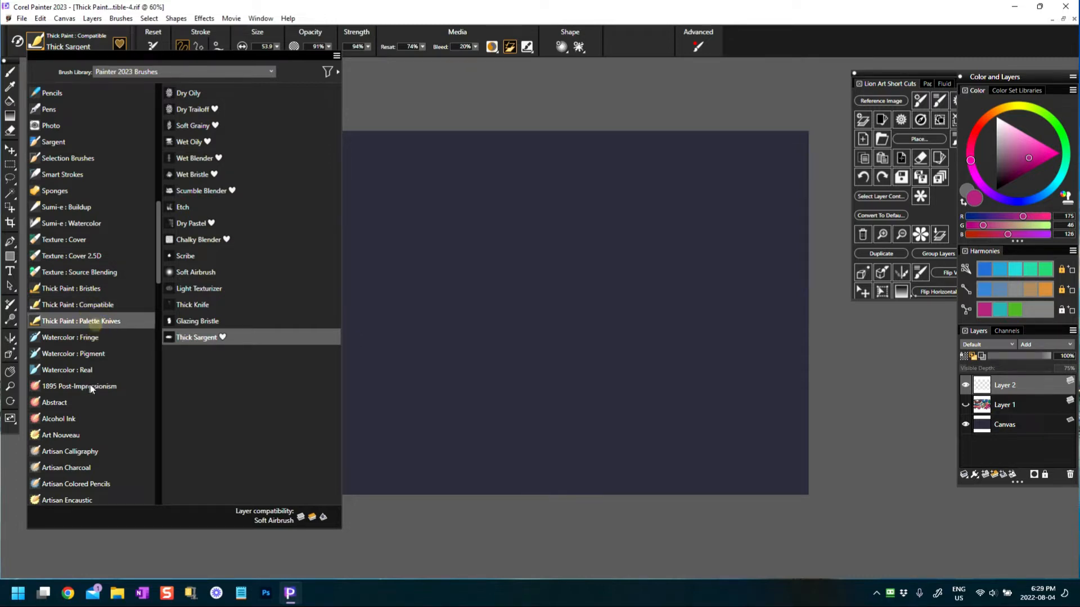
left_click(399, 251)
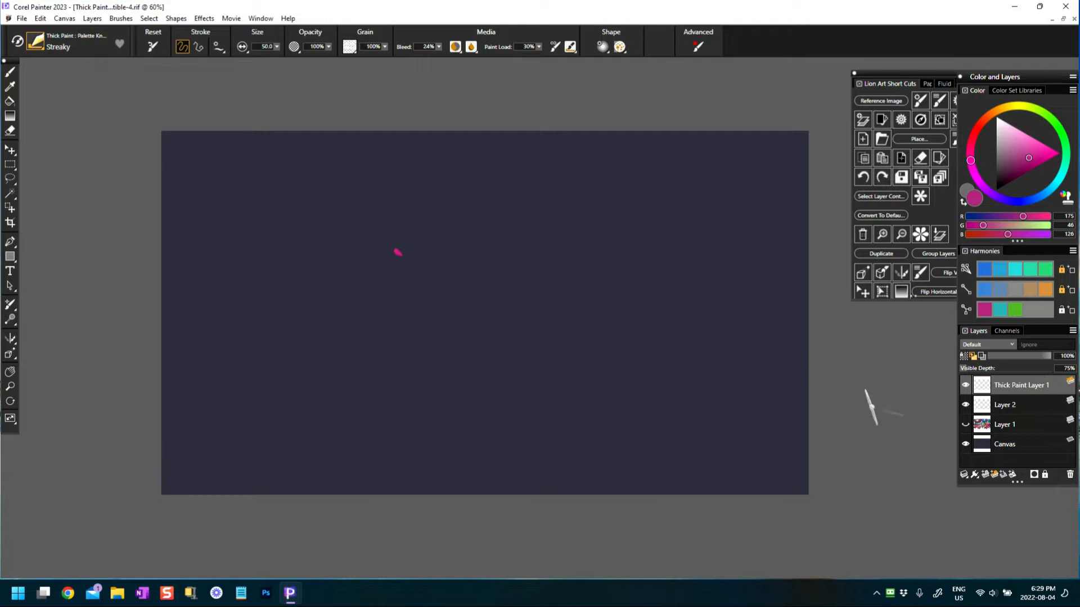
- Paint a cluster of short magenta Streaky palette knife strokes in the upper-left part of the canvas
mouse_move(331, 195)
left_mouse_down()
mouse_move(328, 222)
mouse_move(357, 224)
mouse_move(353, 205)
left_mouse_up()
mouse_move(313, 192)
left_mouse_down()
mouse_move(317, 230)
mouse_move(373, 240)
left_mouse_up()
mouse_move(365, 196)
left_mouse_down()
mouse_move(315, 227)
mouse_move(362, 240)
mouse_move(381, 203)
mouse_move(294, 209)
mouse_move(366, 228)
left_mouse_up()
left_click_drag(291, 207, 303, 246)
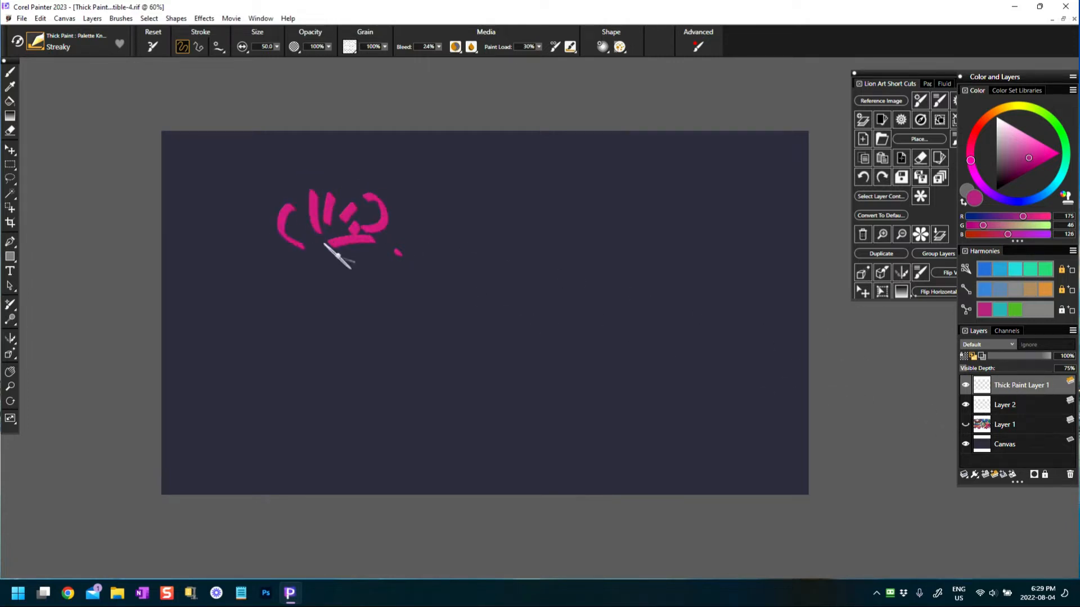
left_click_drag(342, 183, 369, 210)
mouse_move(316, 216)
left_mouse_down()
mouse_move(330, 205)
mouse_move(317, 248)
left_mouse_up()
left_click_drag(394, 202, 371, 230)
left_click_drag(266, 202, 304, 195)
mouse_move(272, 216)
left_mouse_down()
mouse_move(310, 195)
mouse_move(300, 261)
left_mouse_up()
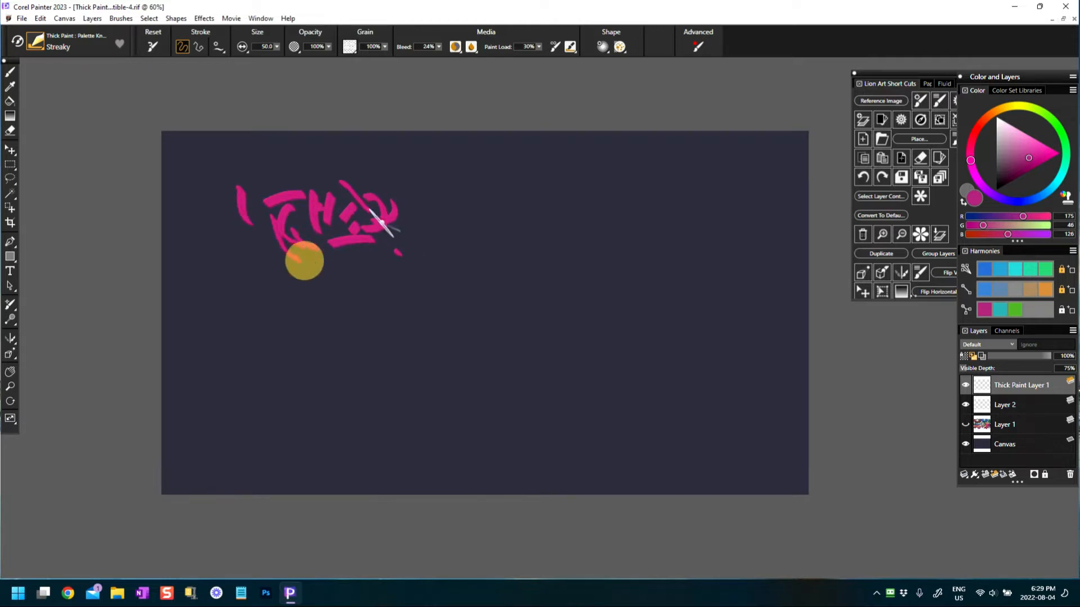
left_click_drag(409, 204, 384, 237)
mouse_move(314, 220)
left_mouse_down()
mouse_move(316, 239)
mouse_move(351, 267)
mouse_move(332, 267)
mouse_move(337, 276)
left_mouse_up()
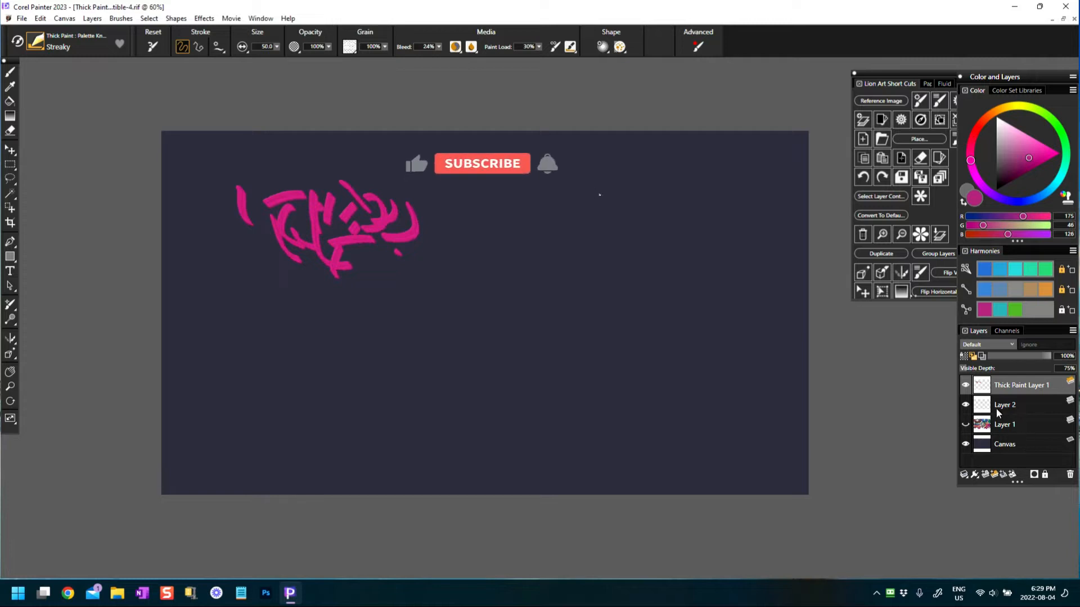
- Select Layer 2 and try painting more Streaky palette knife strokes beside the existing cluster
left_click(997, 414)
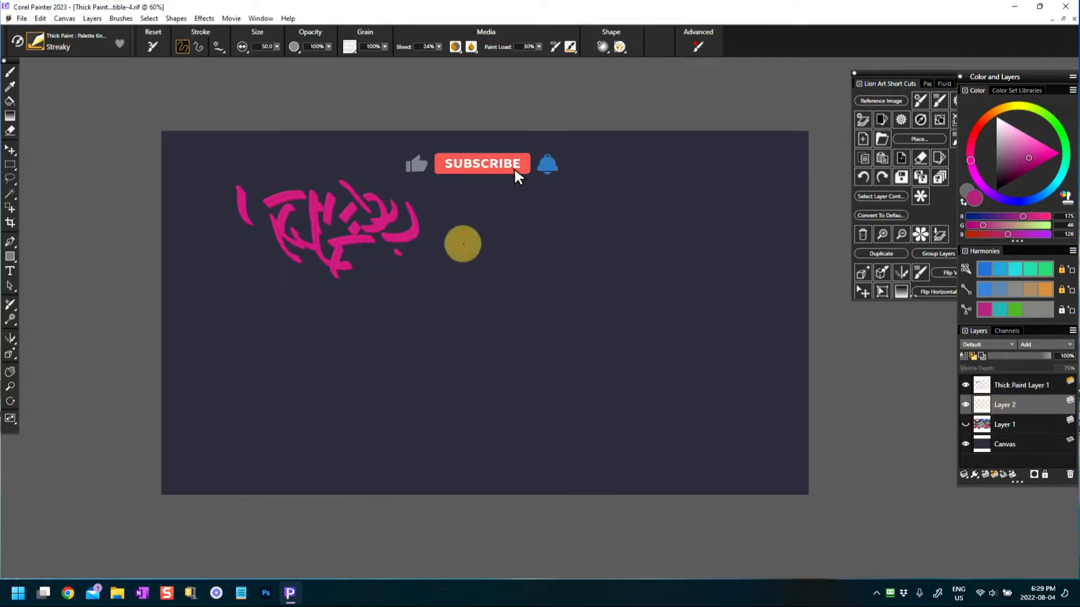
left_click_drag(470, 216, 513, 253)
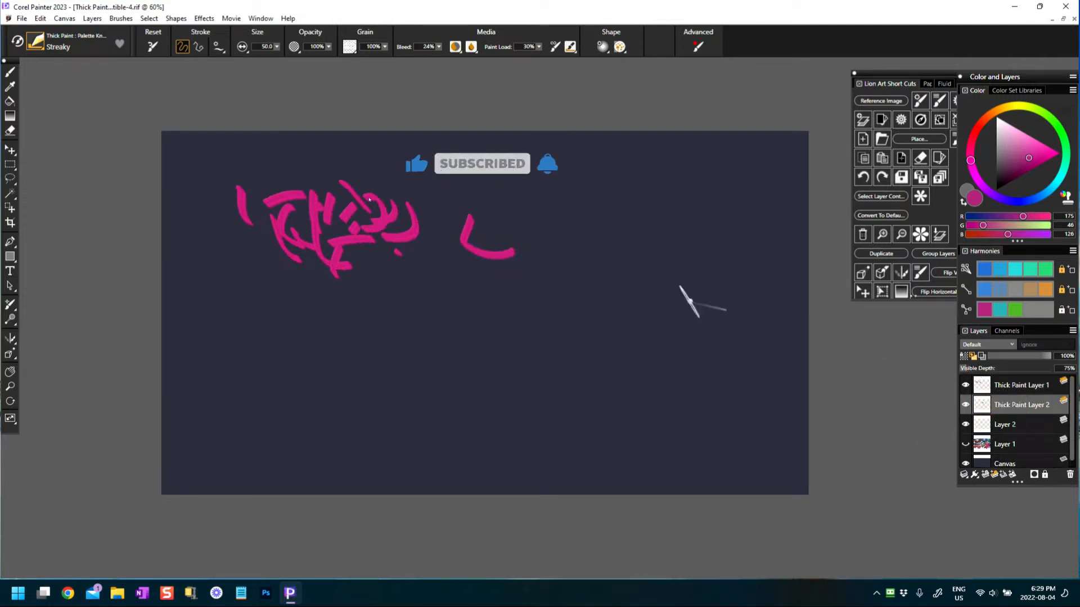
left_click_drag(428, 206, 423, 228)
mouse_move(458, 222)
left_mouse_down()
mouse_move(448, 239)
mouse_move(475, 248)
left_mouse_up()
left_click_drag(501, 248, 514, 253)
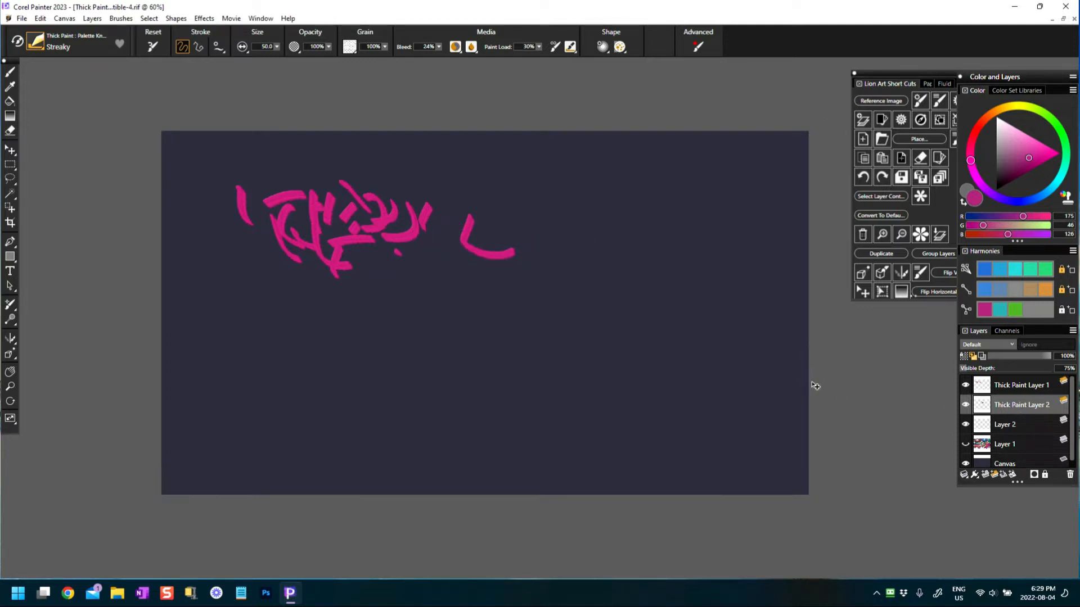
- Undo the latest palette knife strokes and the extra thick paint layer they added
key("ctrl+z")
key("ctrl+z")
key("ctrl+z")
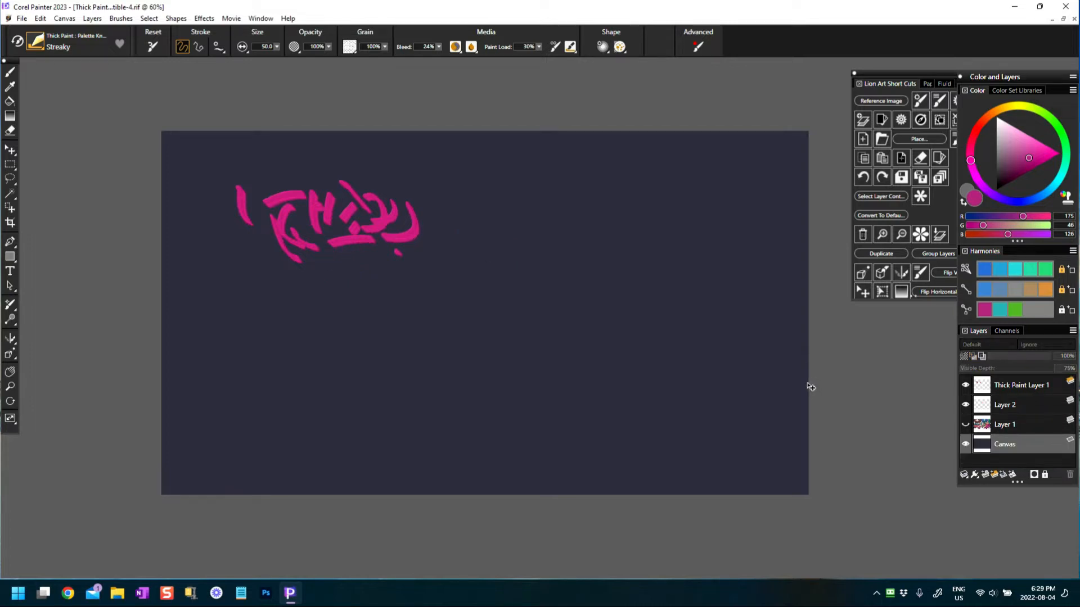
- Select Layer 2 again and switch to the Thick Sargent brush from Thick Paint: Compatible
left_click(981, 389)
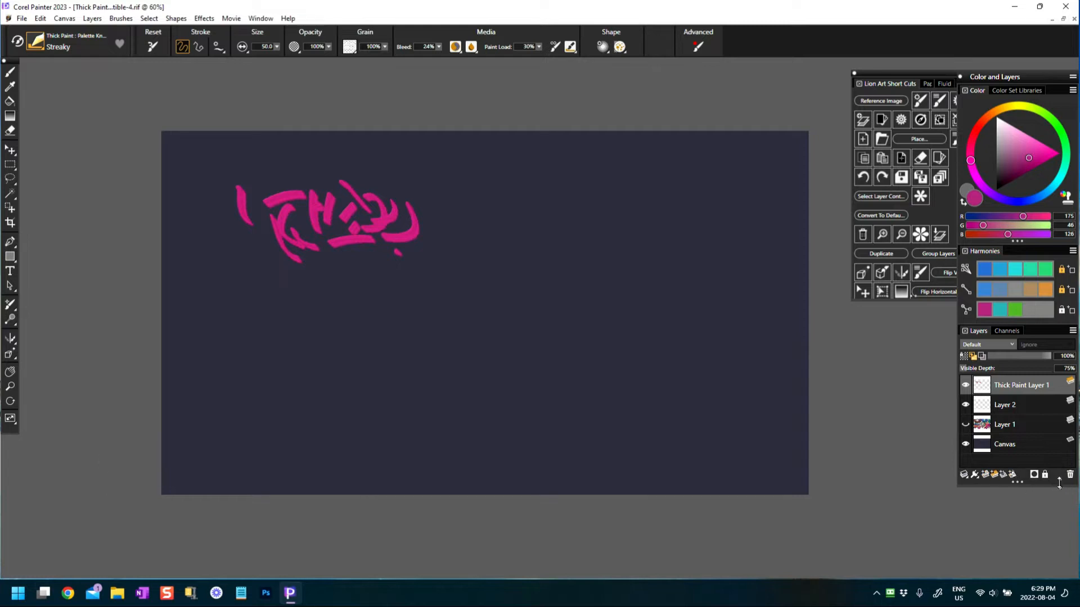
left_click(985, 408)
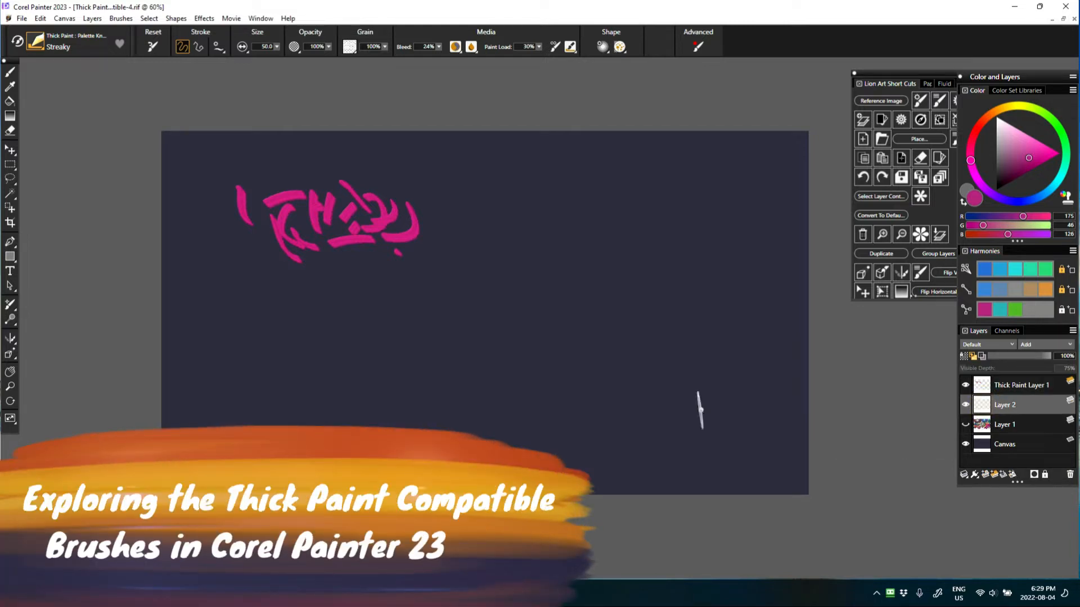
left_click(40, 47)
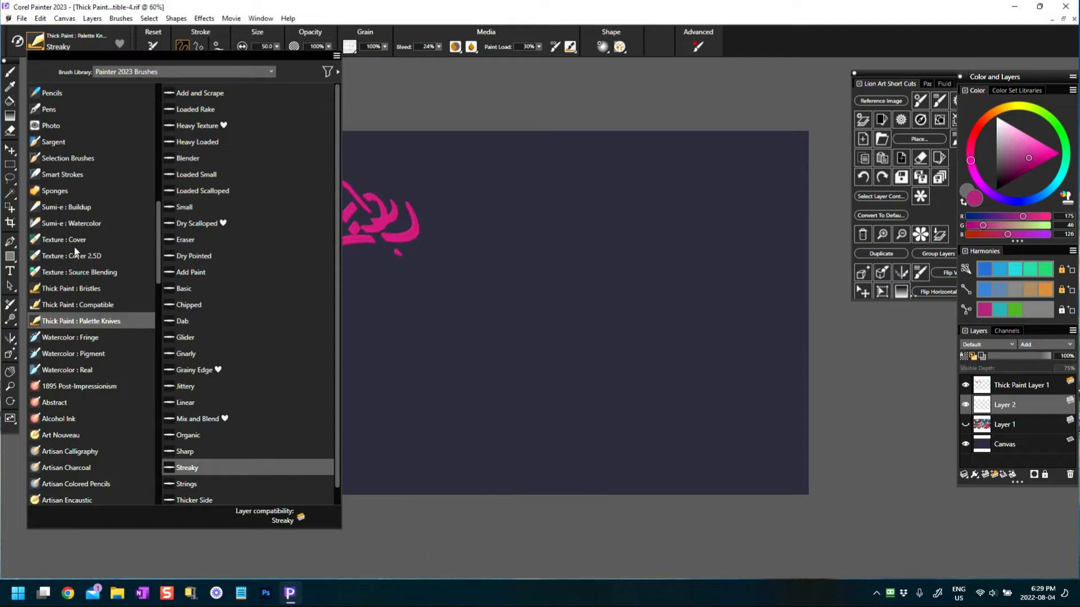
left_click(82, 305)
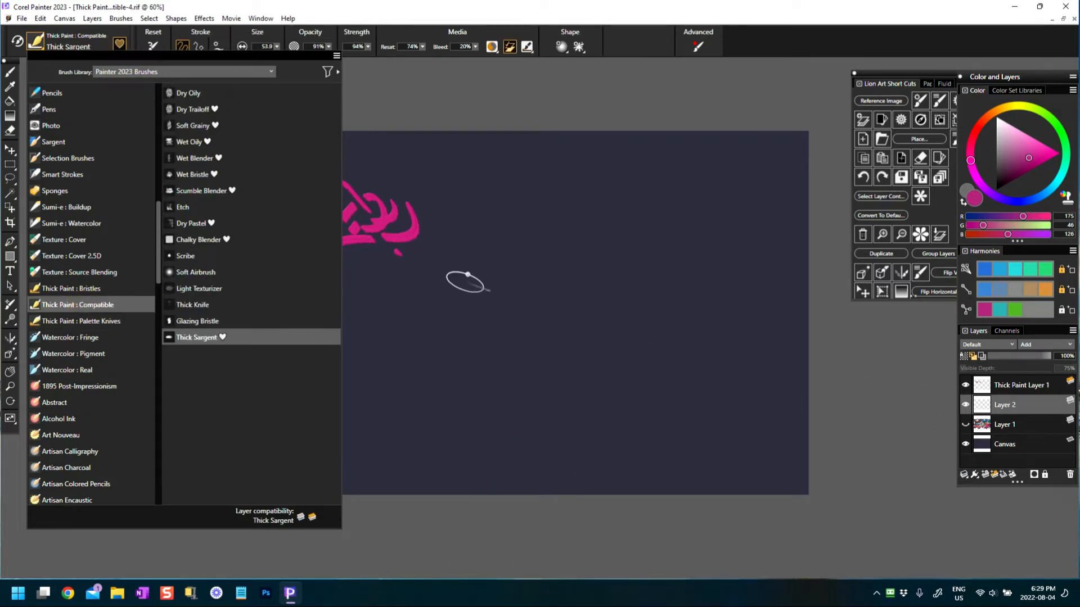
- Paint soft magenta Thick Sargent strokes on Layer 2 at both ends of the palette knife cluster
left_click(448, 296)
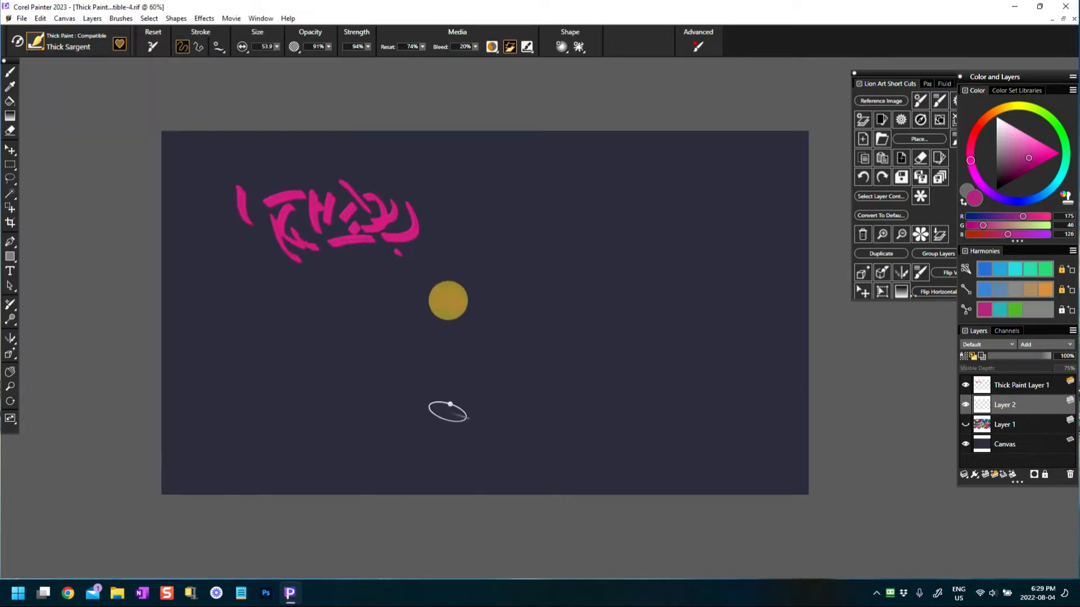
mouse_move(430, 203)
left_mouse_down()
mouse_move(437, 251)
mouse_move(453, 193)
mouse_move(441, 222)
mouse_move(454, 243)
left_mouse_up()
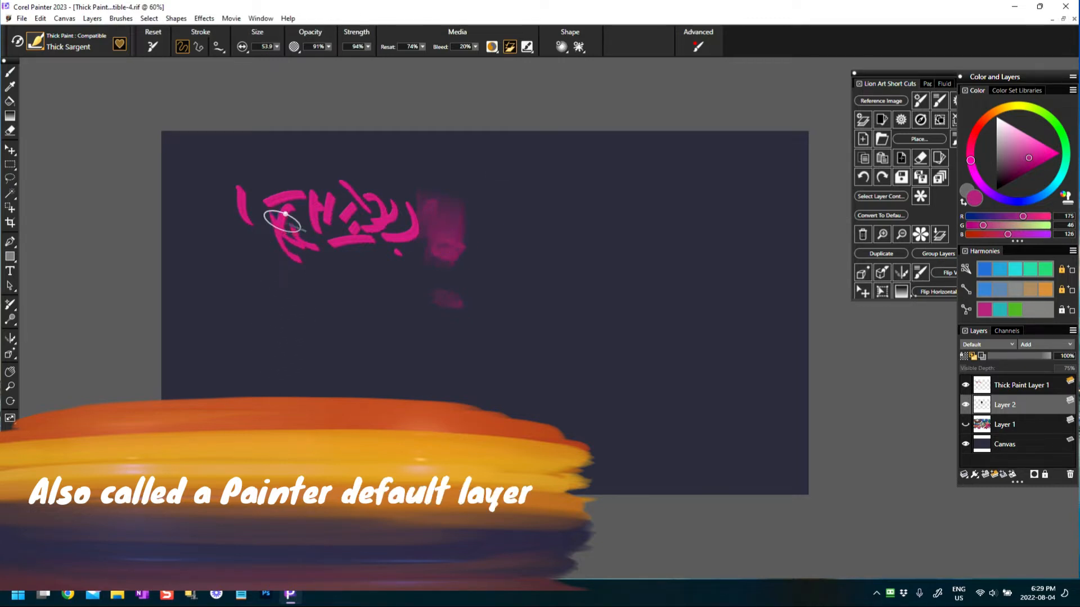
mouse_move(285, 217)
left_mouse_down()
mouse_move(276, 244)
mouse_move(291, 207)
mouse_move(284, 263)
mouse_move(305, 198)
mouse_move(271, 236)
mouse_move(252, 200)
mouse_move(259, 253)
left_mouse_up()
left_click_drag(452, 244, 442, 307)
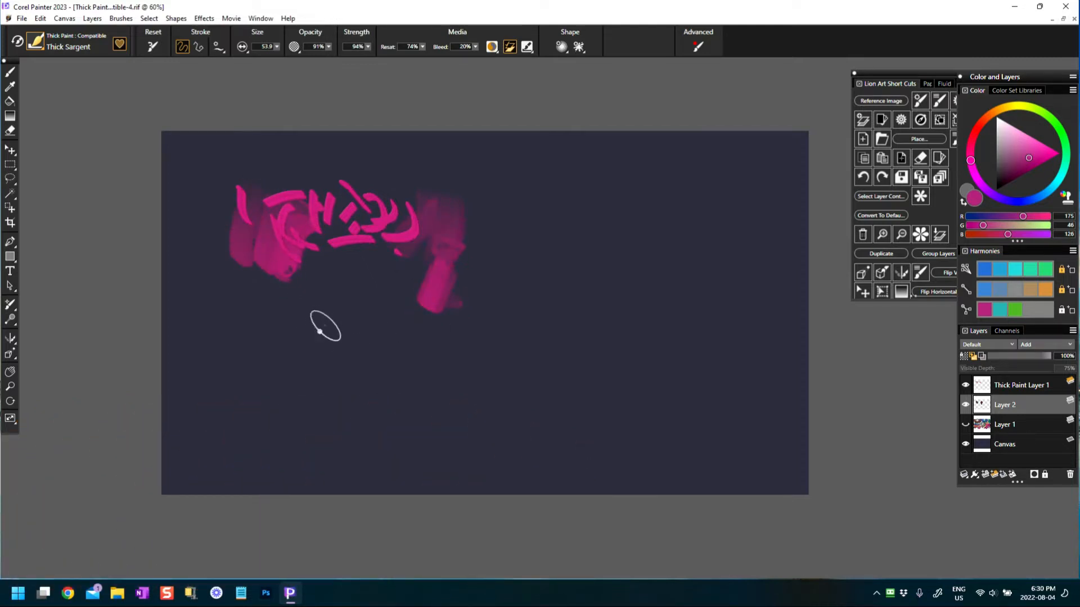
- Undo the Thick Sargent strokes and the palette knife strokes back to the initial dab and first short stroke
key("ctrl+z")
key("ctrl+z")
key("ctrl+z")
key("ctrl+z")
key("ctrl+z")
key("ctrl+z")
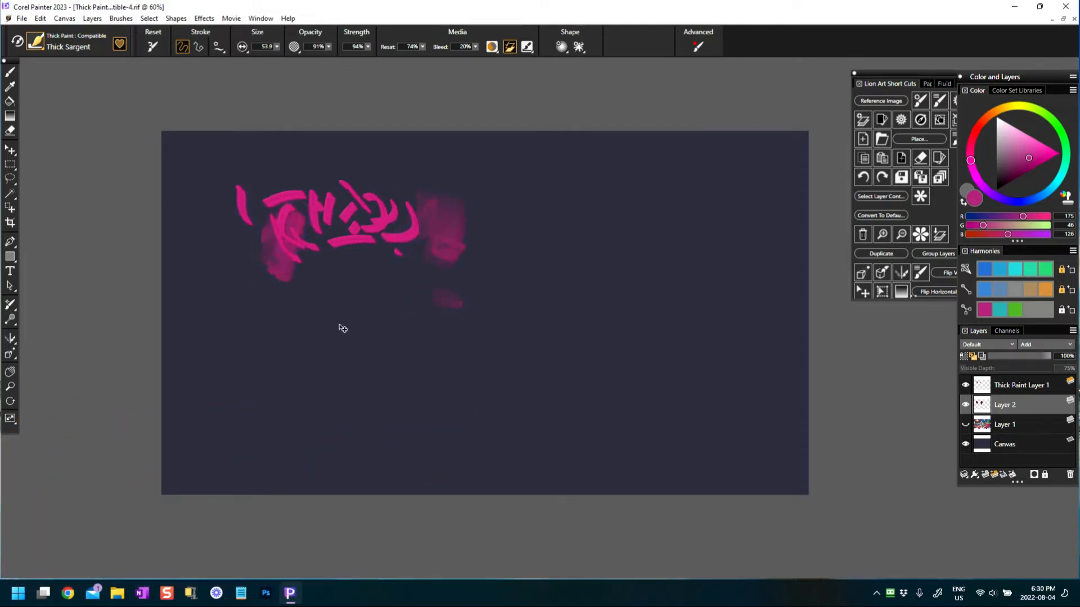
key("ctrl+z")
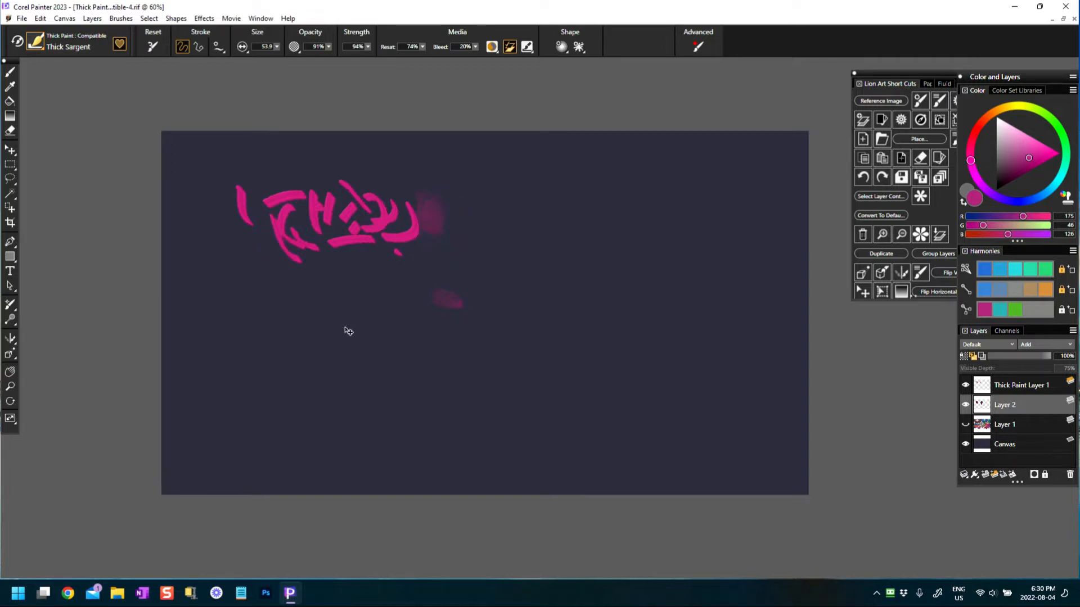
key("ctrl+z")
key("ctrl+z")
key("ctrl+z")
key("ctrl+z")
key("ctrl+z")
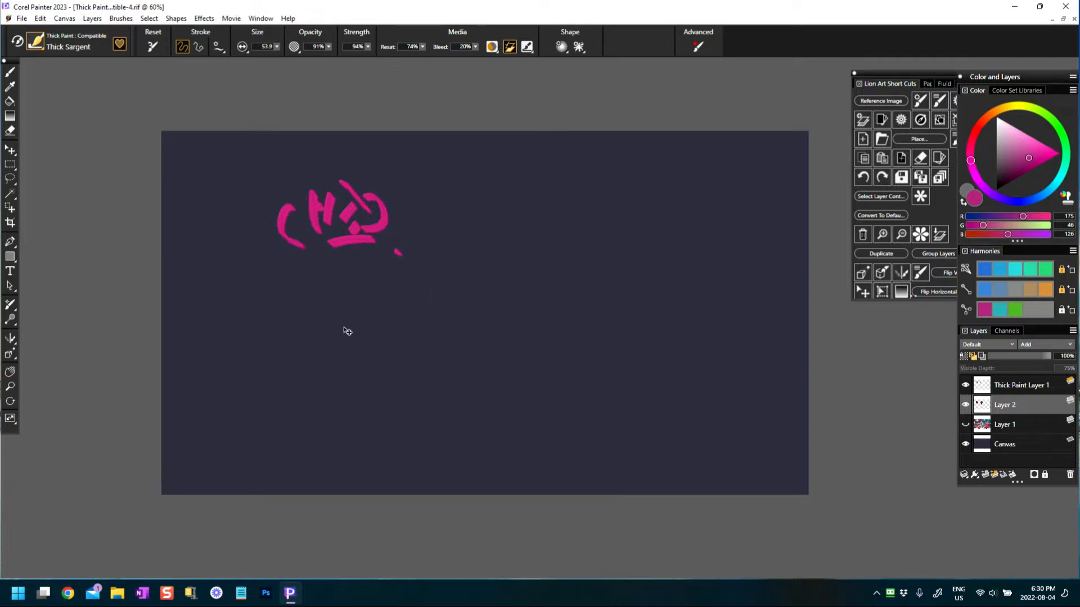
key("ctrl+z")
key("ctrl+z")
key("ctrl+z")
key("ctrl+z")
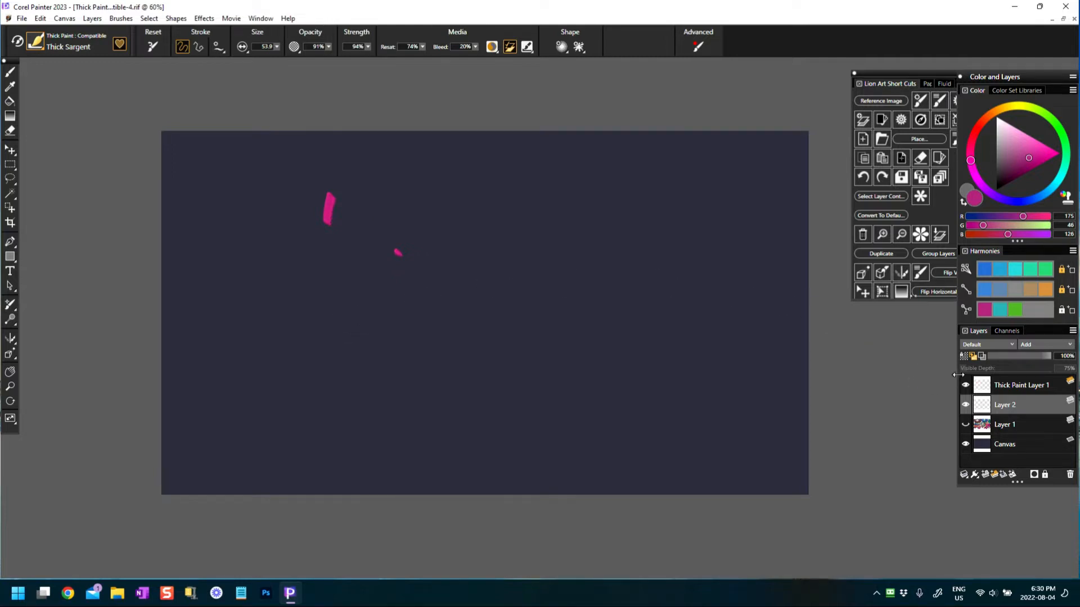
- Delete Thick Paint Layer 1 and switch to the Dry Oily brush from Thick Paint: Compatible
left_click(979, 388)
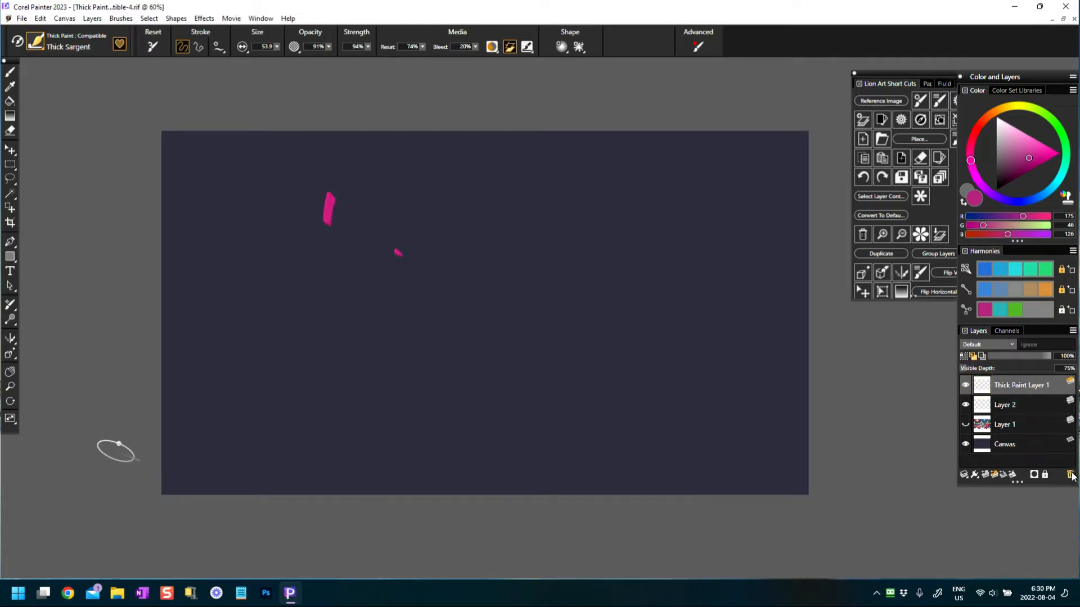
left_click(1070, 475)
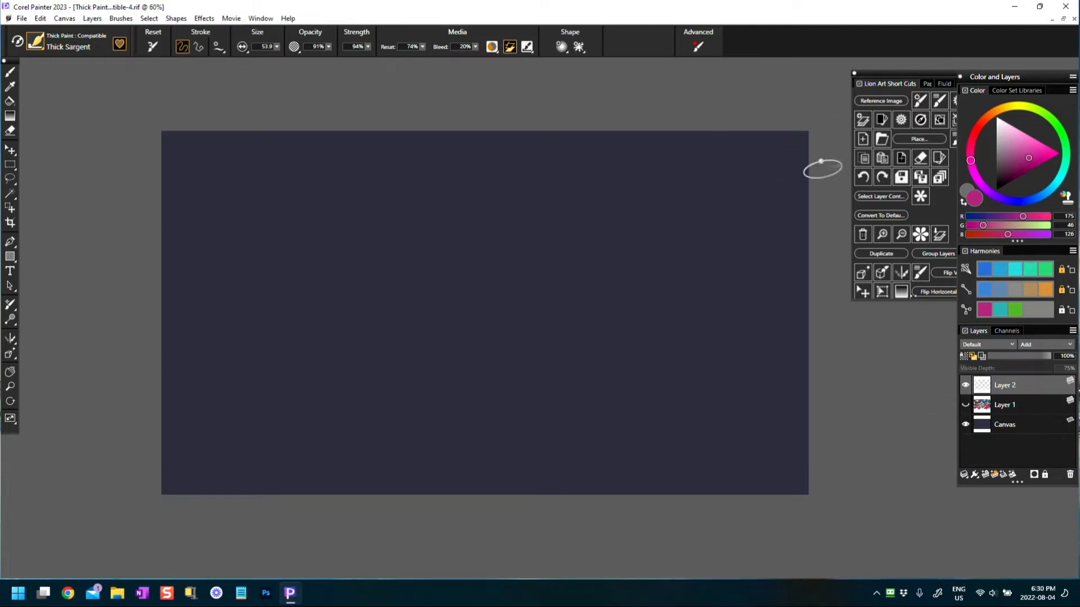
left_click(36, 42)
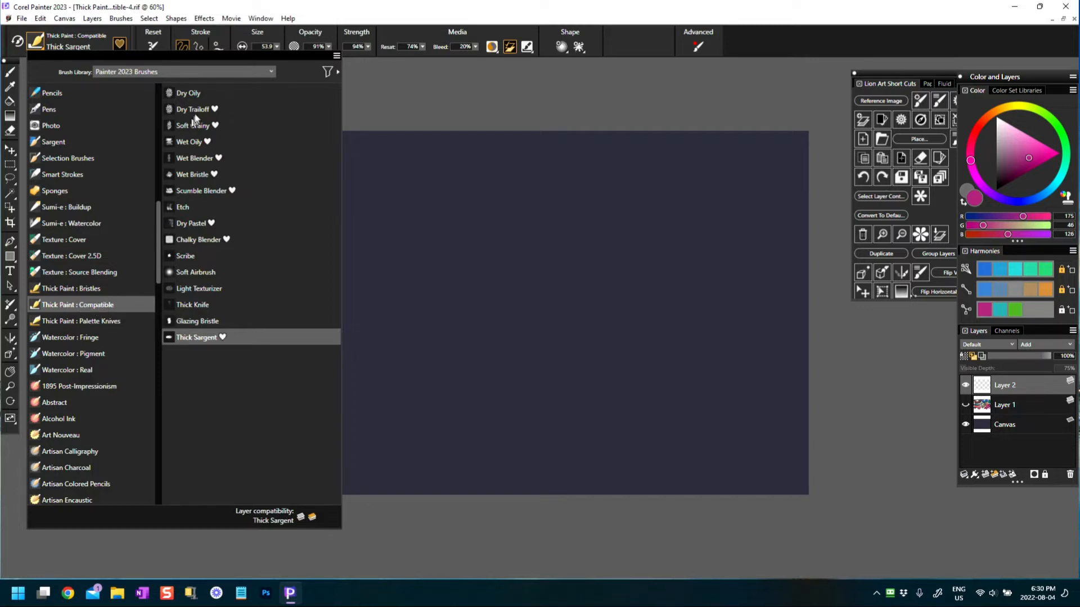
left_click(191, 94)
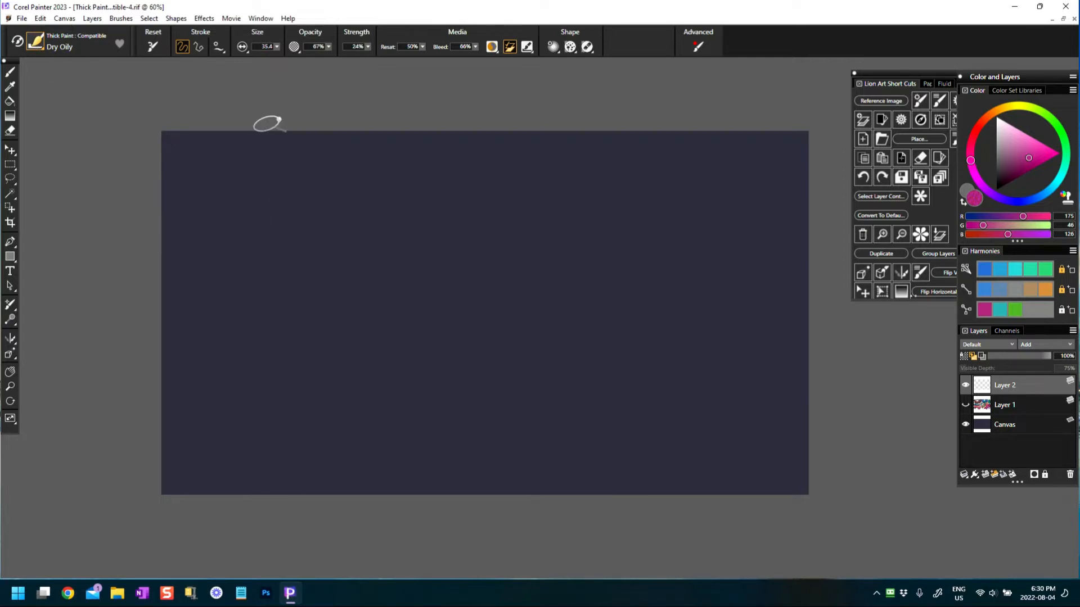
left_click(42, 45)
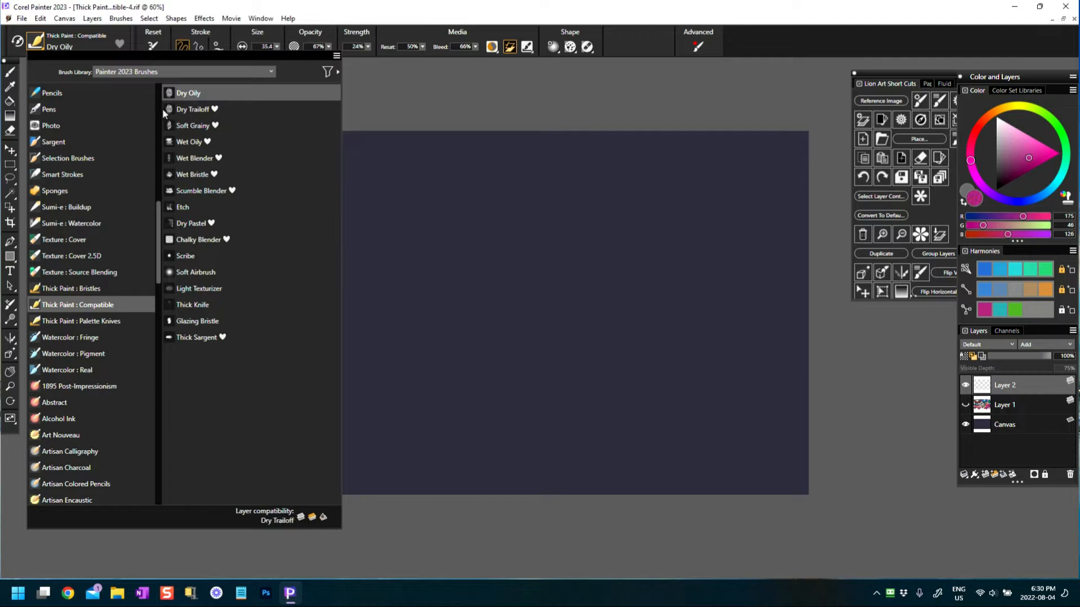
left_click(391, 219)
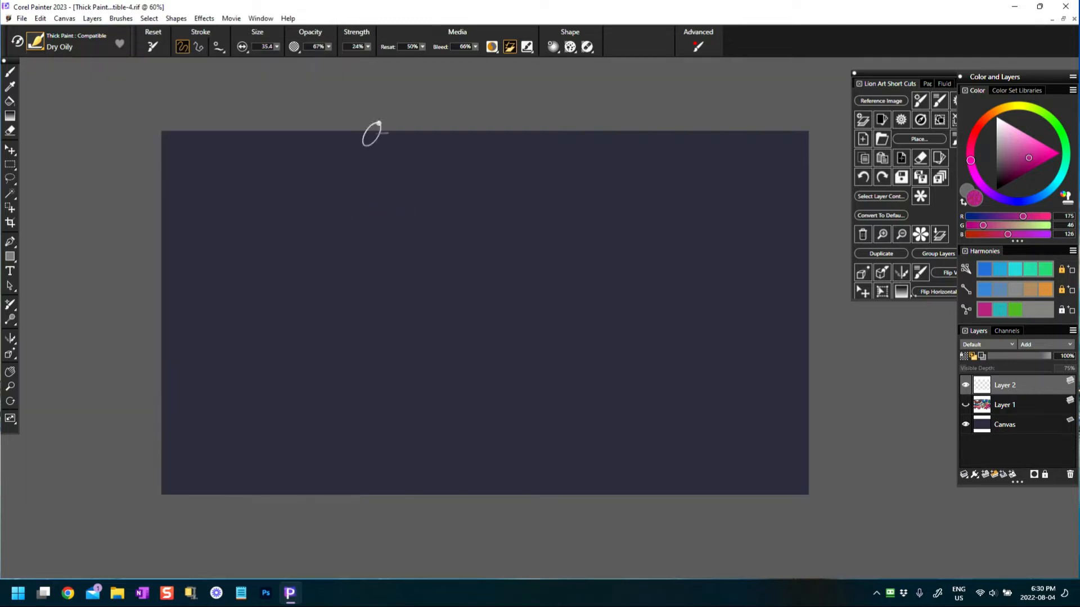
- Paint a magenta Dry Oily swirl in the canvas's upper-left corner and work blue strokes over it
left_click(1035, 159)
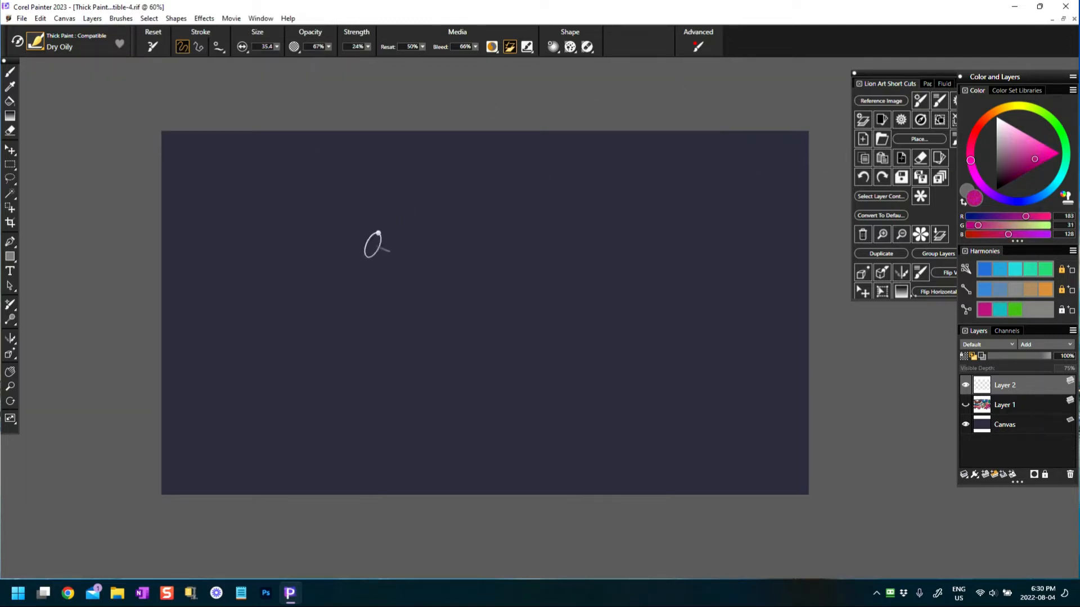
mouse_move(210, 184)
left_mouse_down()
mouse_move(236, 189)
mouse_move(224, 210)
mouse_move(232, 173)
mouse_move(218, 176)
mouse_move(212, 197)
mouse_move(238, 186)
mouse_move(243, 203)
mouse_move(208, 190)
mouse_move(212, 232)
mouse_move(230, 170)
mouse_move(195, 181)
mouse_move(259, 194)
left_mouse_up()
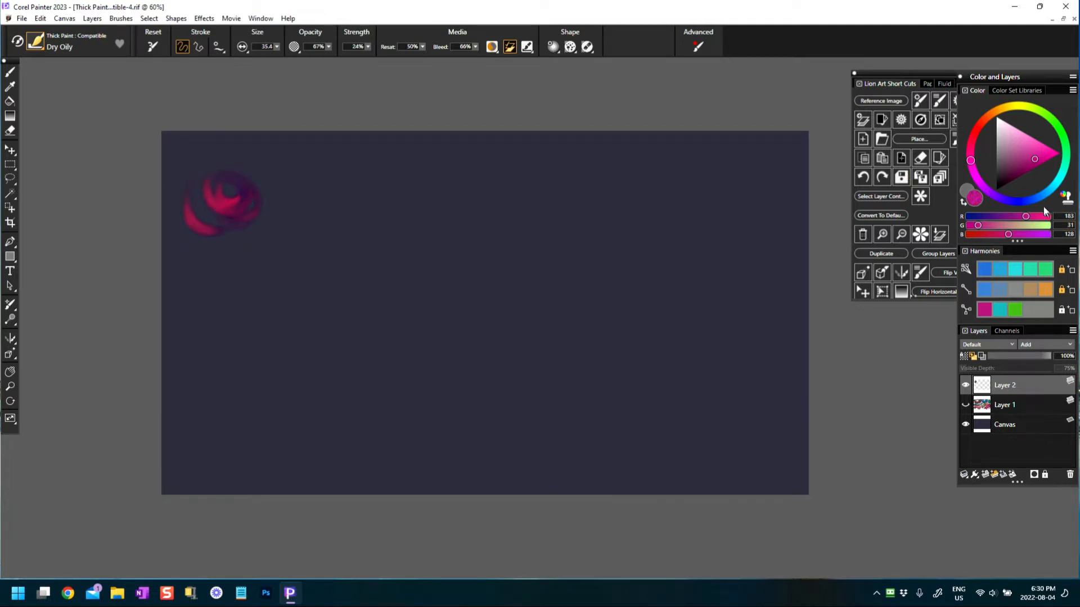
left_click(1044, 205)
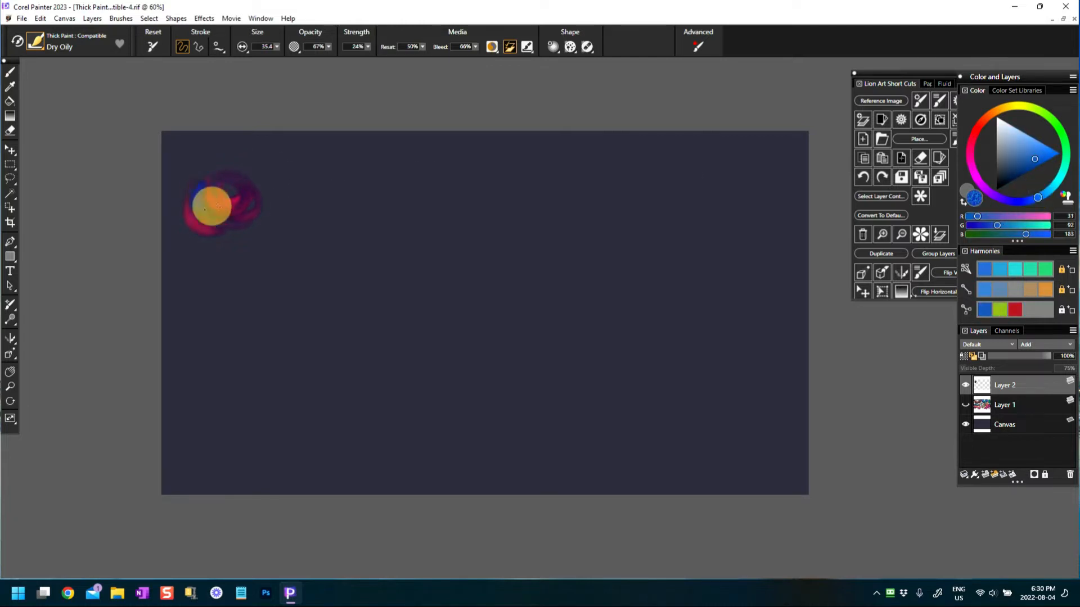
mouse_move(212, 206)
left_mouse_down()
mouse_move(210, 172)
mouse_move(235, 171)
mouse_move(208, 174)
mouse_move(212, 163)
mouse_move(209, 190)
mouse_move(145, 61)
mouse_move(238, 217)
mouse_move(266, 231)
left_mouse_up()
- Reset the Dry Oily brush and extend the swirl with more blue strokes along its right side
left_click(148, 49)
mouse_move(200, 204)
left_mouse_down()
mouse_move(236, 170)
mouse_move(215, 190)
mouse_move(242, 219)
mouse_move(220, 198)
mouse_move(226, 178)
mouse_move(237, 193)
mouse_move(219, 162)
mouse_move(253, 194)
mouse_move(237, 208)
mouse_move(277, 200)
left_mouse_up()
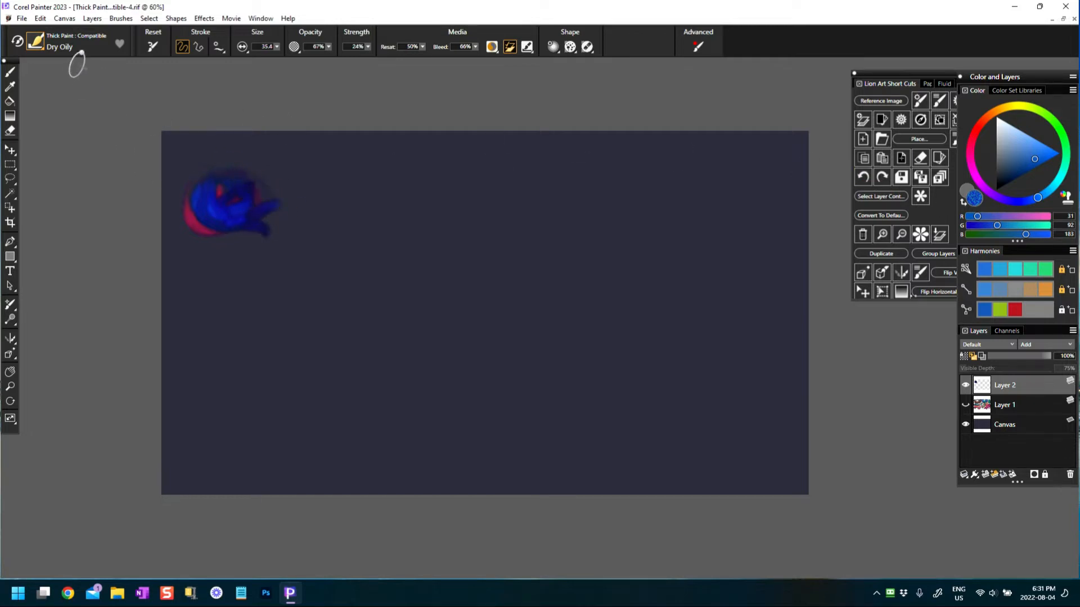
mouse_move(230, 165)
left_mouse_down()
mouse_move(265, 167)
mouse_move(227, 160)
mouse_move(286, 205)
mouse_move(254, 192)
left_mouse_up()
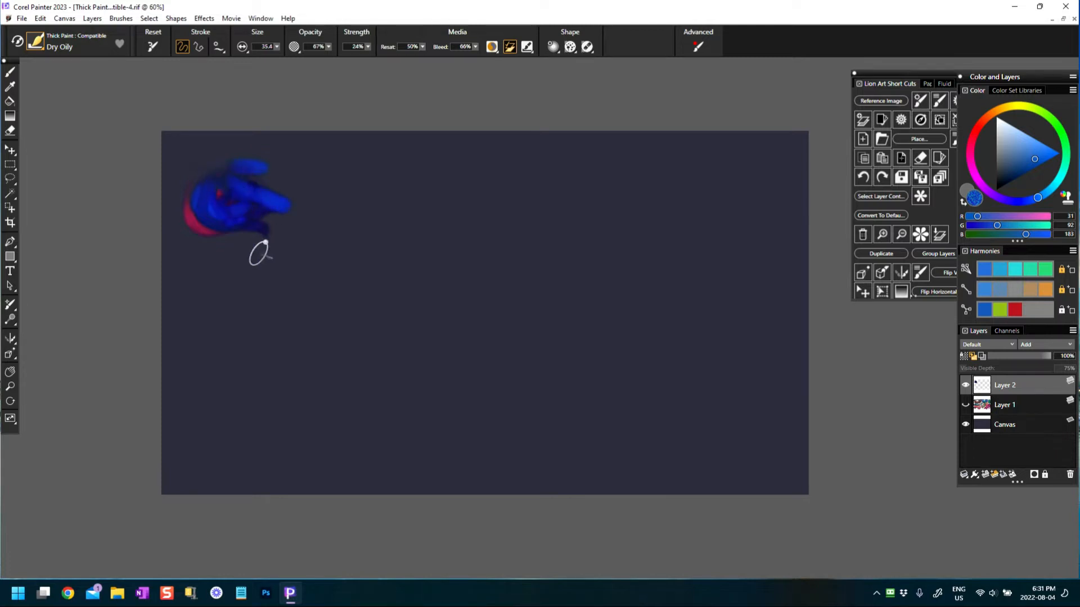
left_click_drag(266, 241, 278, 224)
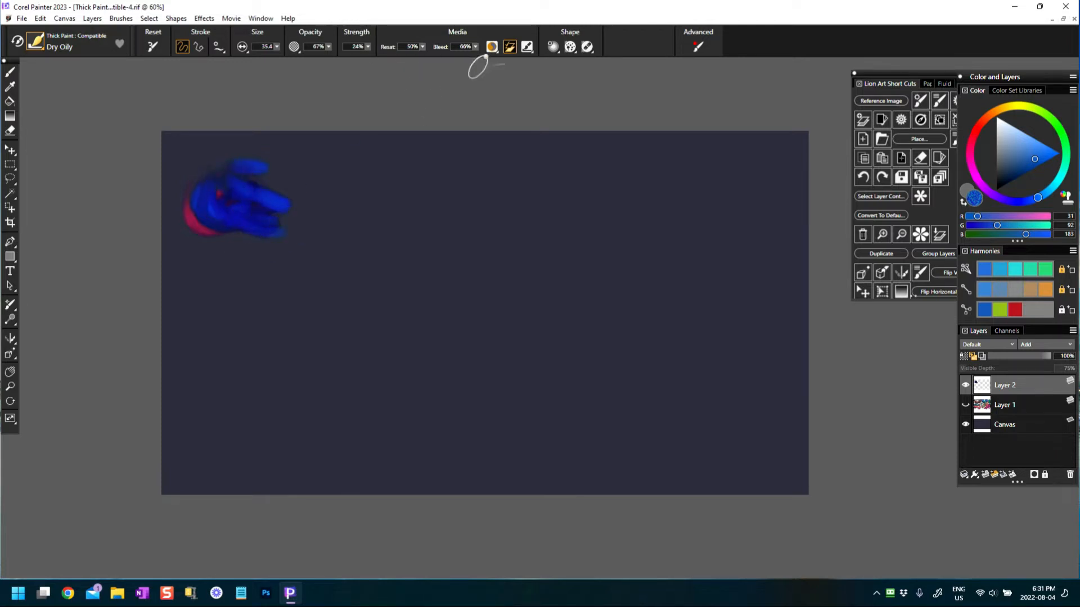
mouse_move(234, 171)
left_mouse_down()
mouse_move(224, 195)
mouse_move(239, 210)
mouse_move(226, 225)
mouse_move(240, 233)
mouse_move(253, 210)
mouse_move(279, 212)
left_mouse_up()
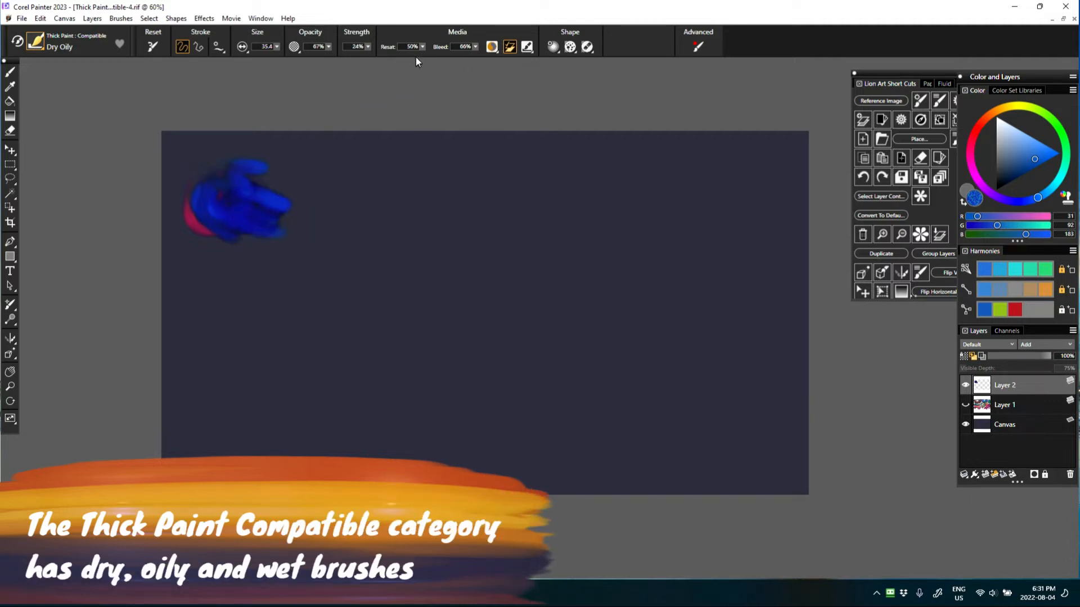
- Set the Dry Oily brush's Reset amount to 100% and paint dark blue and near-white strokes over the swirl
left_click_drag(423, 48, 330, 79)
mouse_move(256, 219)
left_mouse_down()
mouse_move(228, 200)
mouse_move(276, 191)
left_mouse_up()
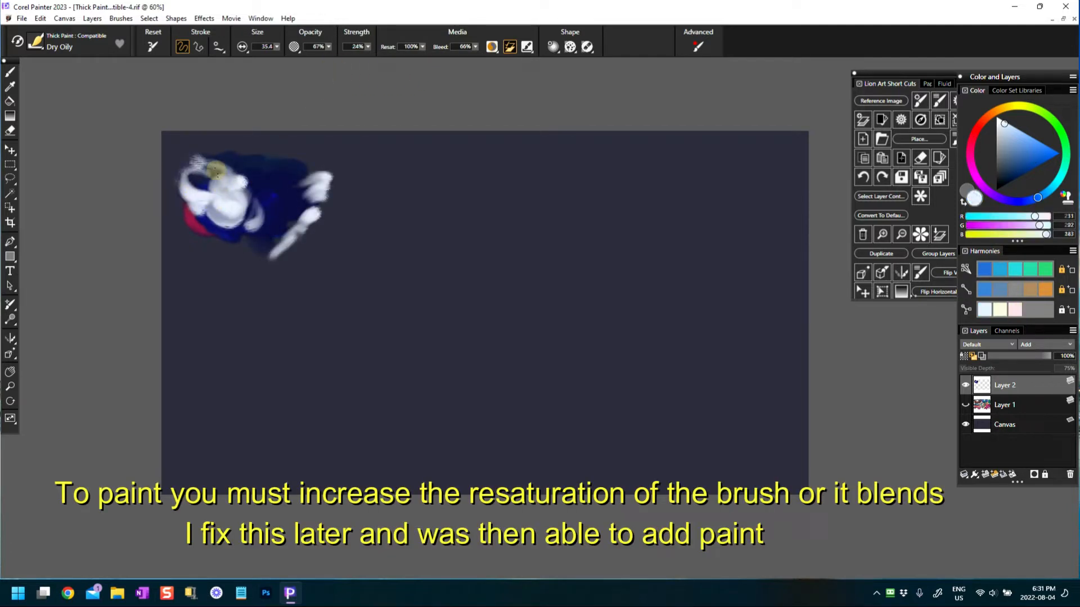
mouse_move(217, 173)
left_mouse_down()
mouse_move(244, 170)
mouse_move(231, 193)
mouse_move(294, 207)
left_mouse_up()
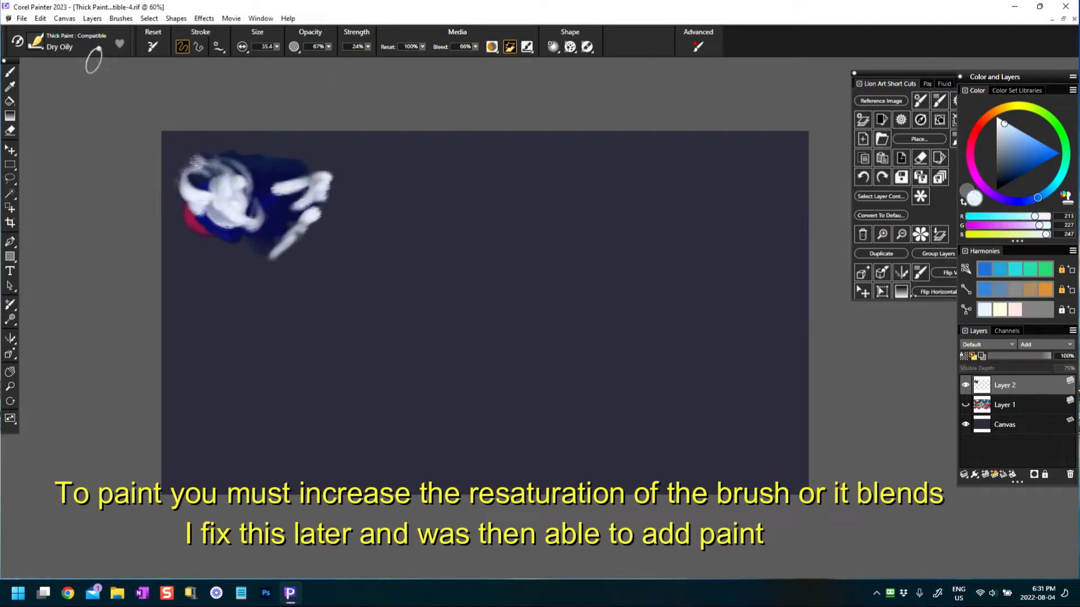
- Switch to the Dry Trailoff brush and set the paint color to pink, RGB 223, 106, 212
left_click(45, 49)
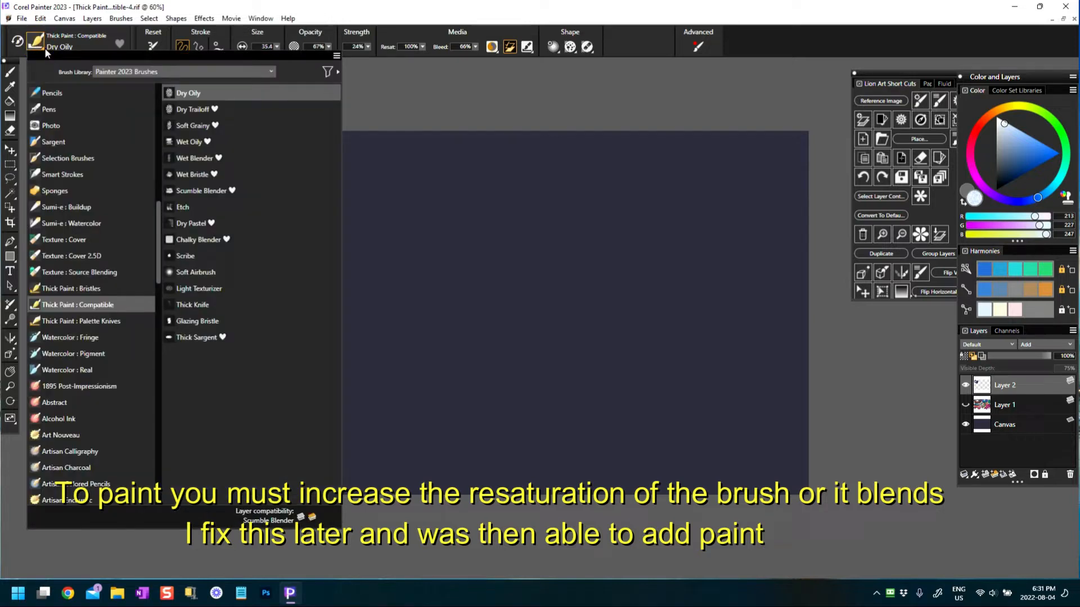
left_click(185, 110)
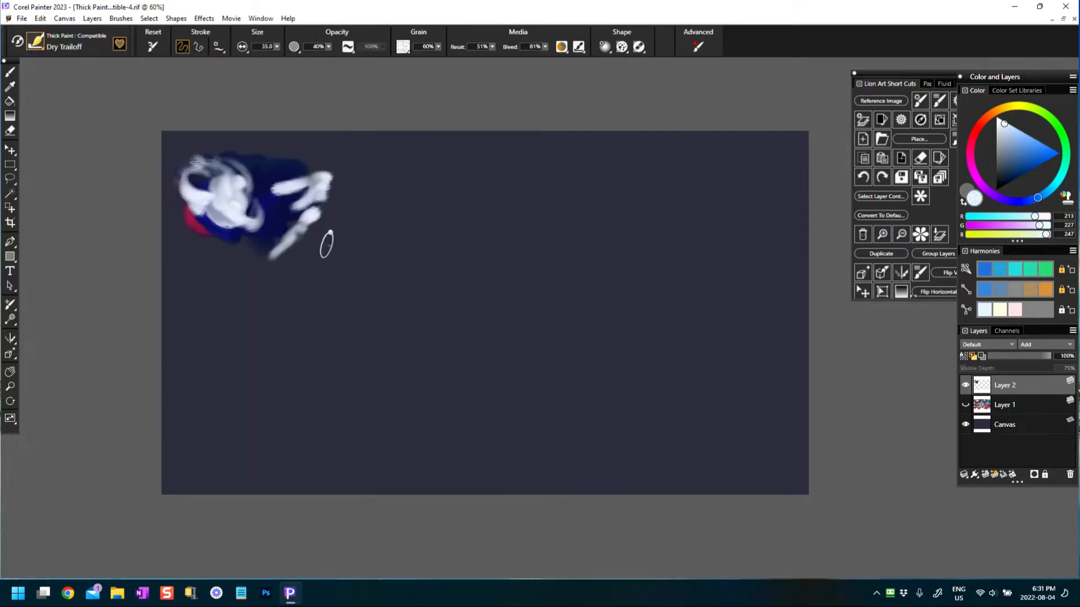
left_click(1038, 154)
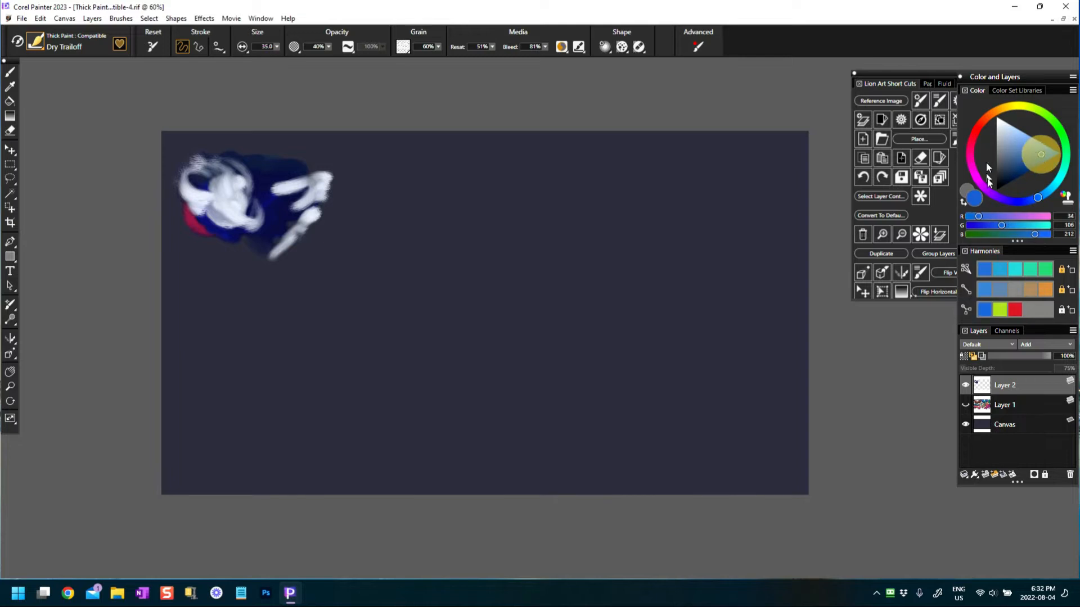
left_click_drag(986, 214, 1039, 223)
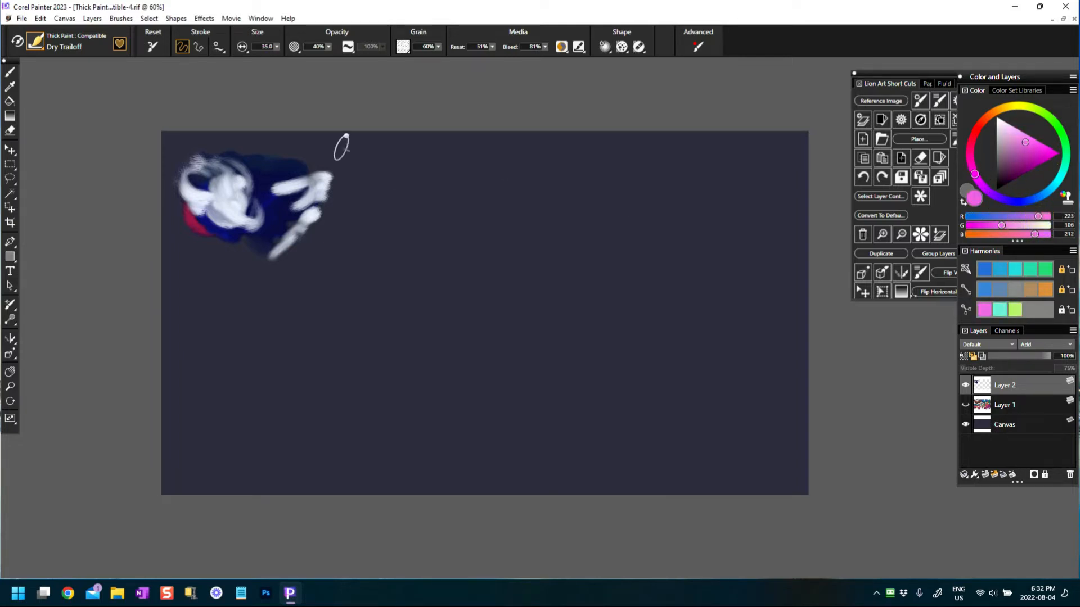
- Paint a round pink Dry Trailoff patch beside the white strokes, resetting the brush between strokes
mouse_move(347, 197)
left_mouse_down()
mouse_move(377, 174)
mouse_move(355, 183)
mouse_move(358, 194)
mouse_move(344, 177)
mouse_move(382, 184)
mouse_move(333, 171)
mouse_move(356, 184)
mouse_move(380, 169)
mouse_move(356, 202)
mouse_move(385, 188)
mouse_move(333, 167)
mouse_move(362, 156)
mouse_move(324, 166)
mouse_move(377, 176)
mouse_move(356, 164)
mouse_move(347, 187)
mouse_move(356, 199)
mouse_move(381, 193)
mouse_move(335, 158)
left_mouse_up()
mouse_move(366, 198)
left_mouse_down()
mouse_move(378, 182)
mouse_move(411, 186)
mouse_move(366, 180)
left_mouse_up()
left_click(152, 46)
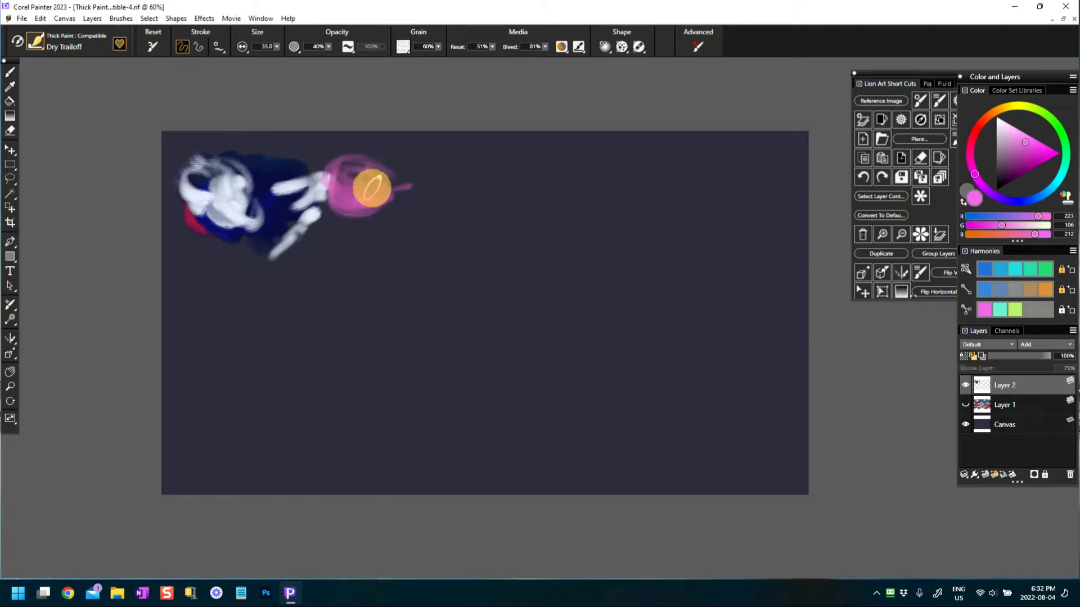
left_click(152, 46)
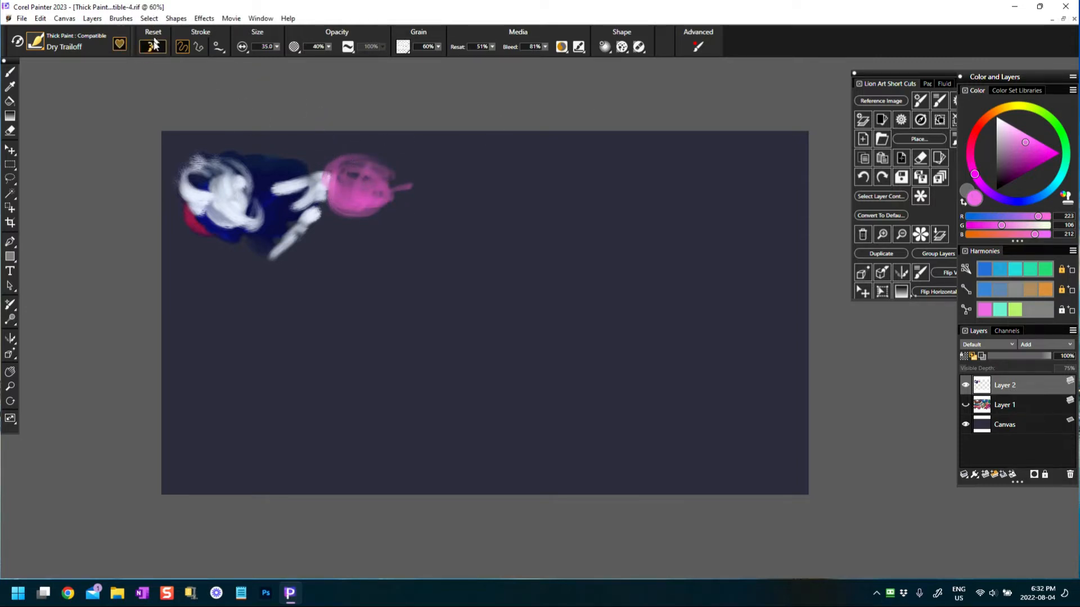
left_click_drag(342, 197, 361, 182)
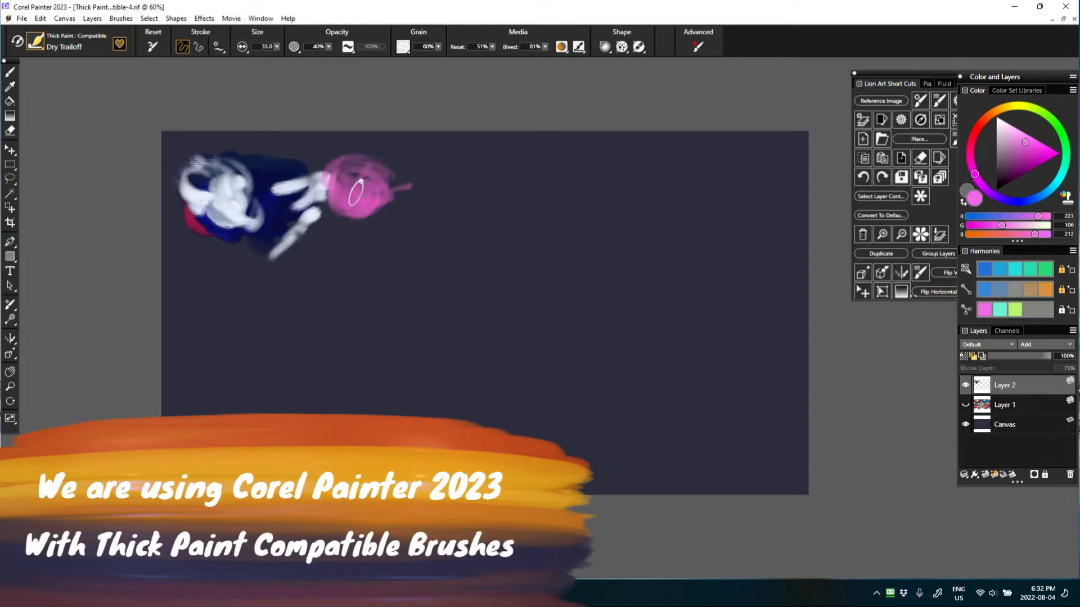
left_click(702, 45)
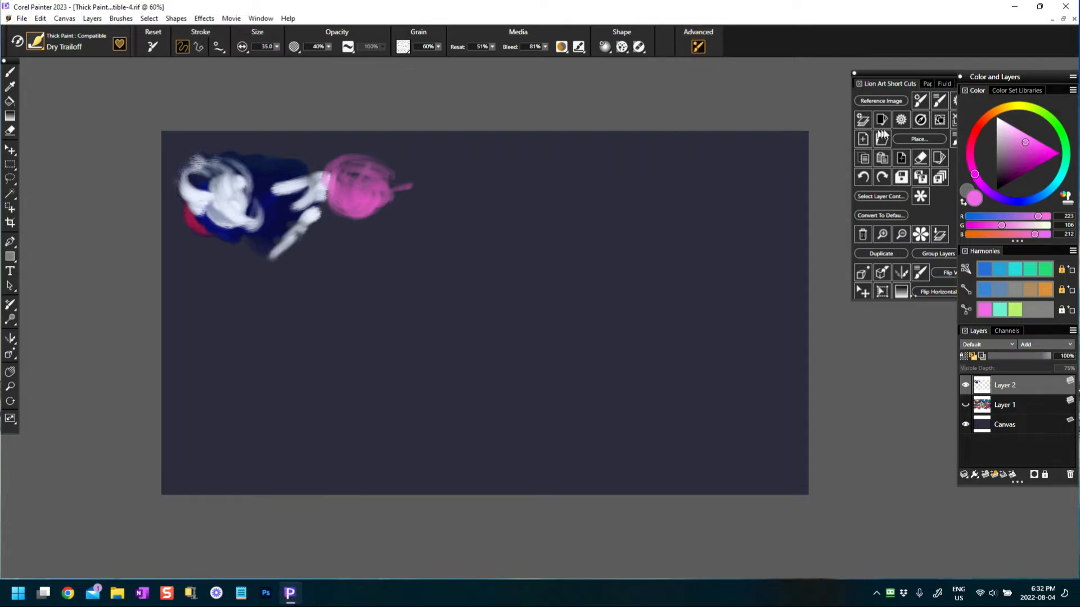
left_click(900, 121)
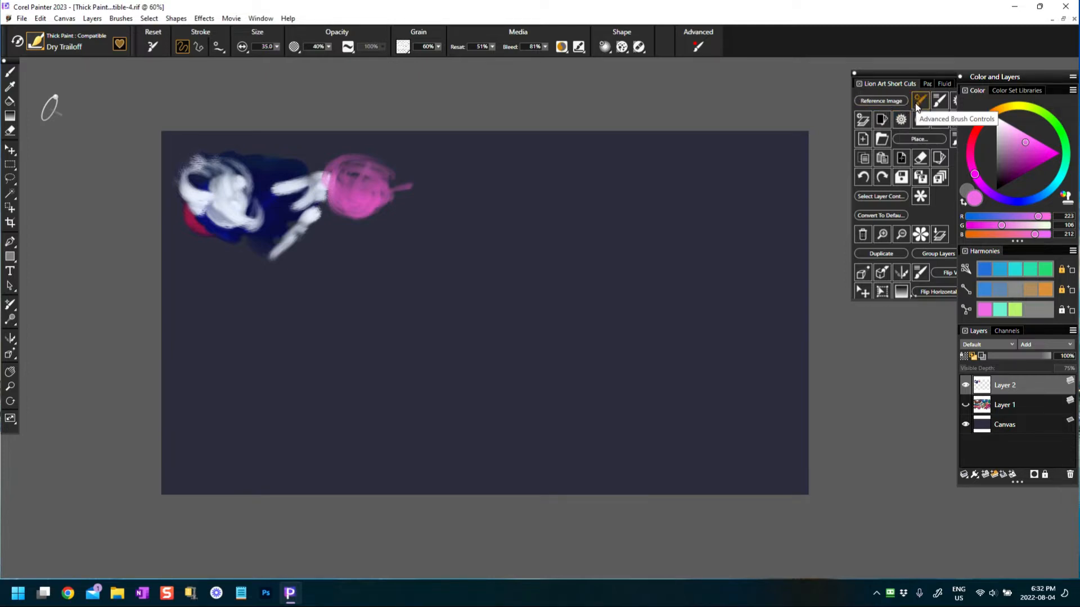
left_click_drag(917, 106, 944, 106)
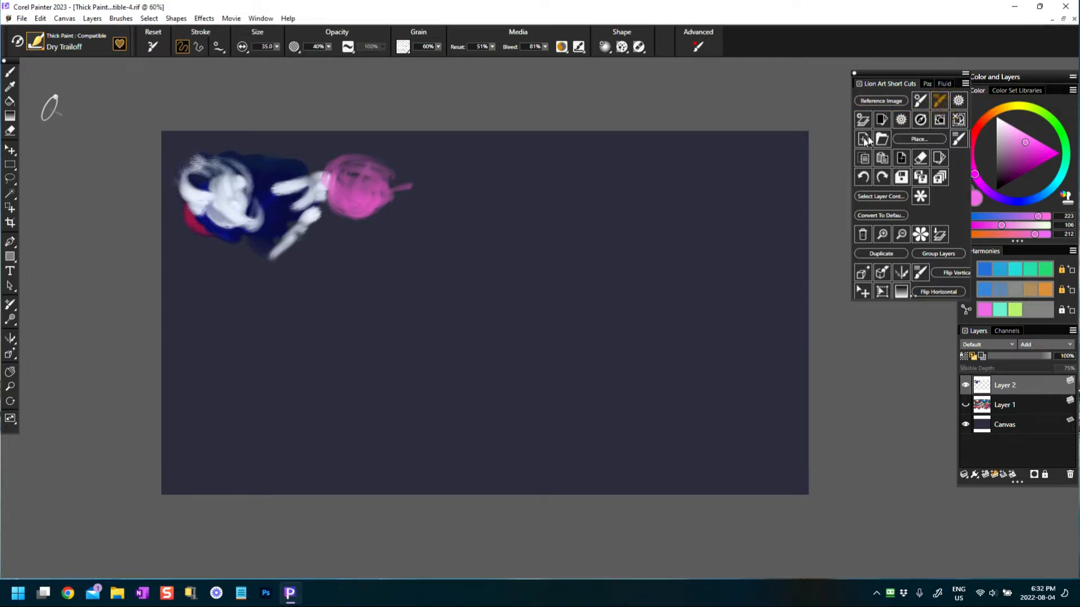
left_click(940, 103)
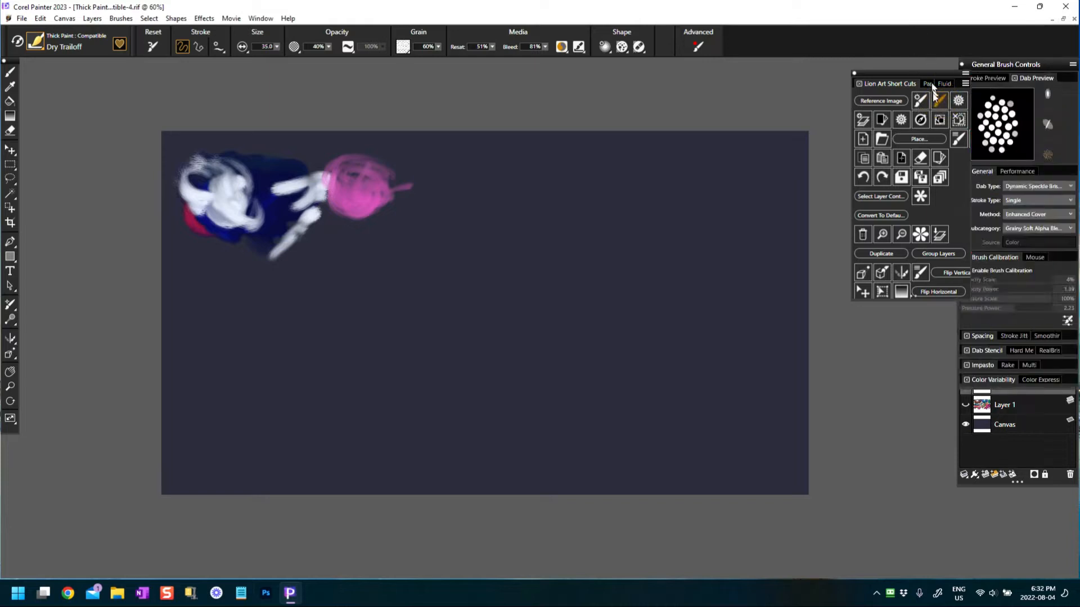
left_click(940, 104)
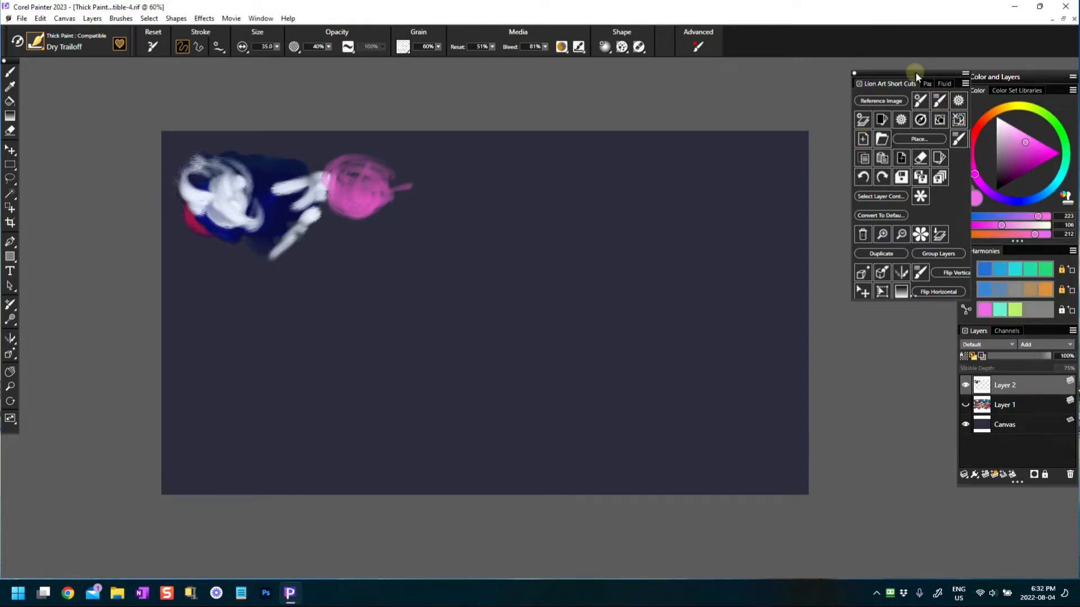
- Show the General Brush Controls over the canvas and arrange the Lion Art Short Cuts palette so neither overlaps the color controls
left_click_drag(916, 76, 863, 78)
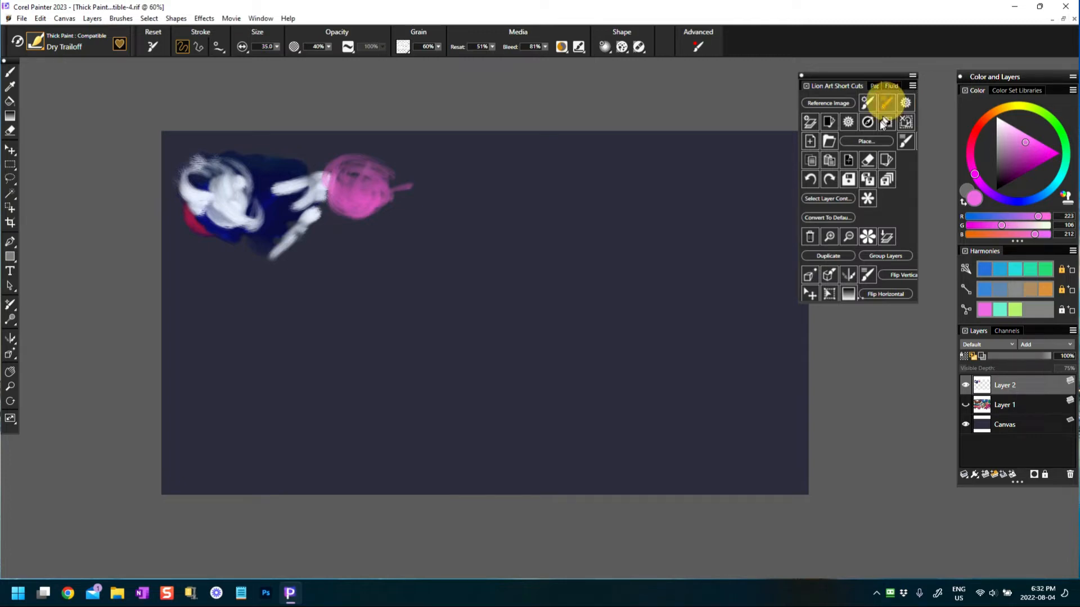
left_click(886, 103)
mouse_move(1008, 65)
left_mouse_down()
mouse_move(797, 89)
mouse_move(738, 113)
left_mouse_up()
left_click_drag(846, 72, 884, 71)
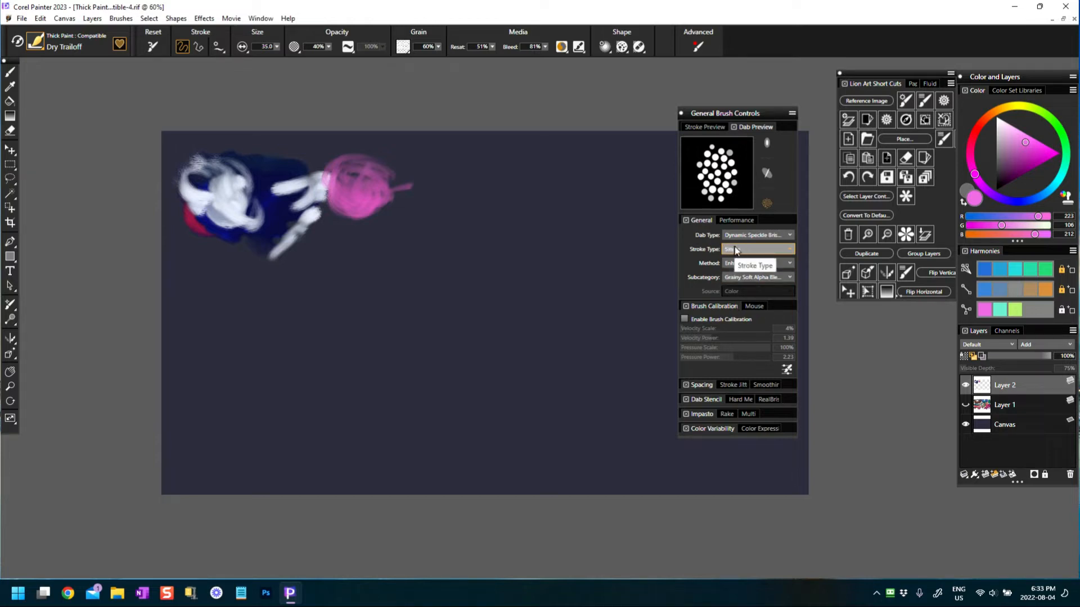
- Enable brush calibration for the Dry Trailoff brush, with the stroke preview shown, and calibrate it with winding test strokes on the Brush Tracking scratchpad
left_click(690, 322)
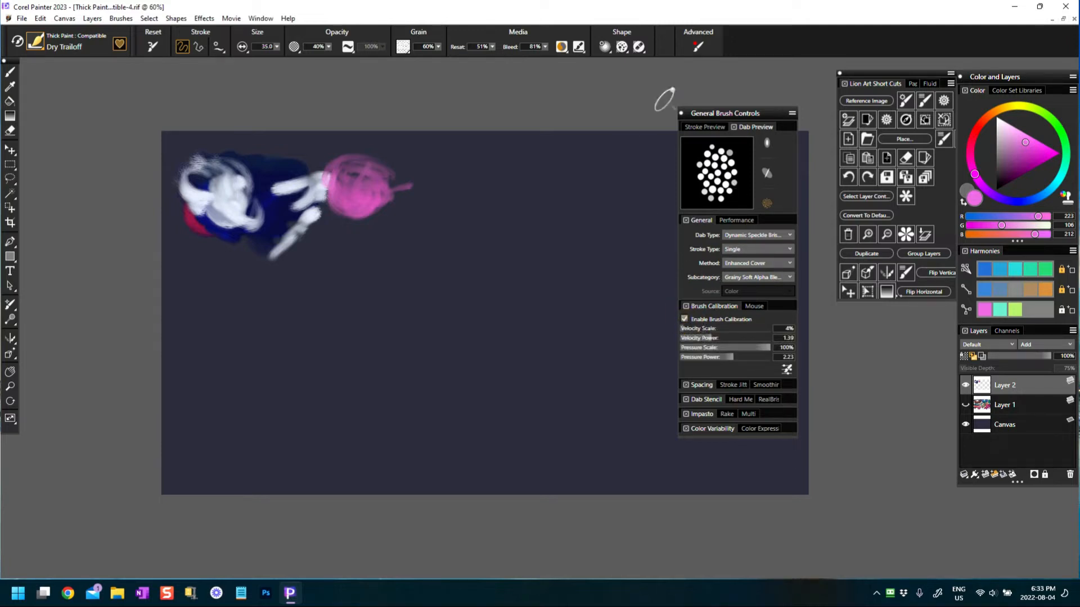
left_click(705, 127)
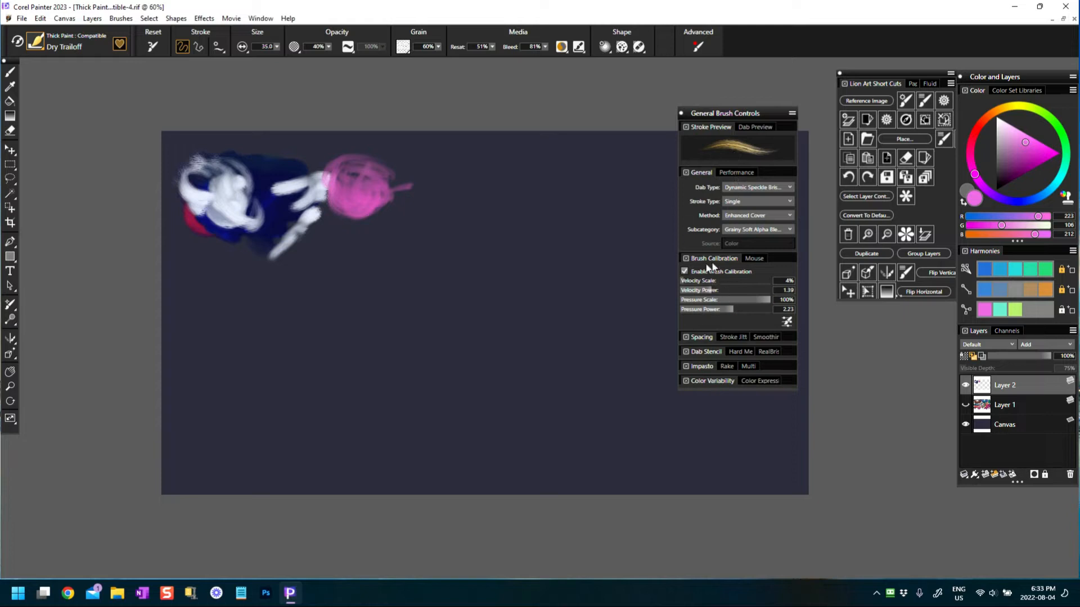
left_click(787, 322)
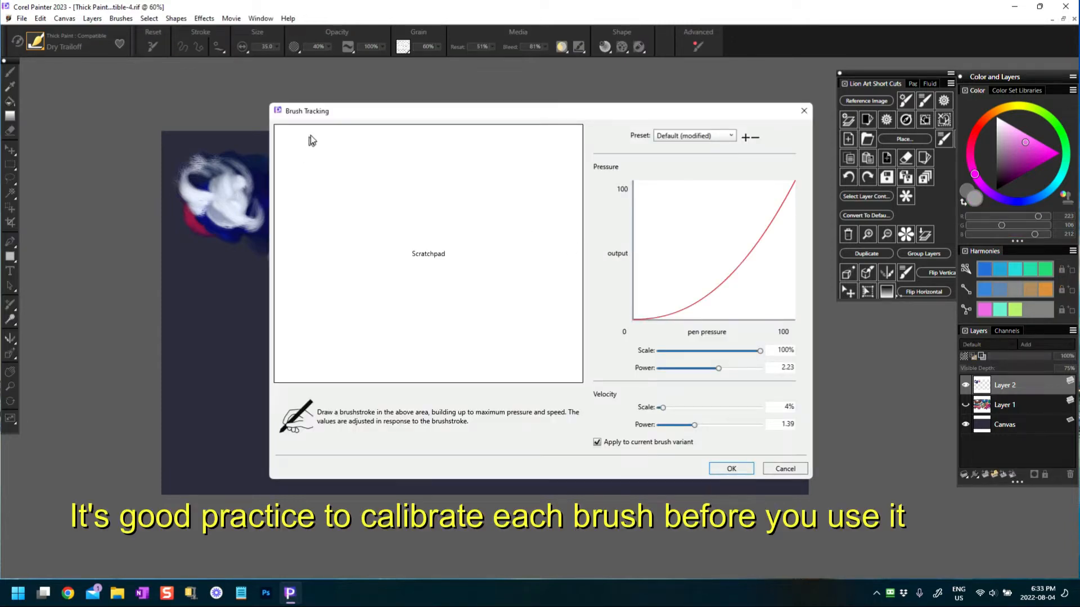
left_click_drag(312, 132, 576, 364)
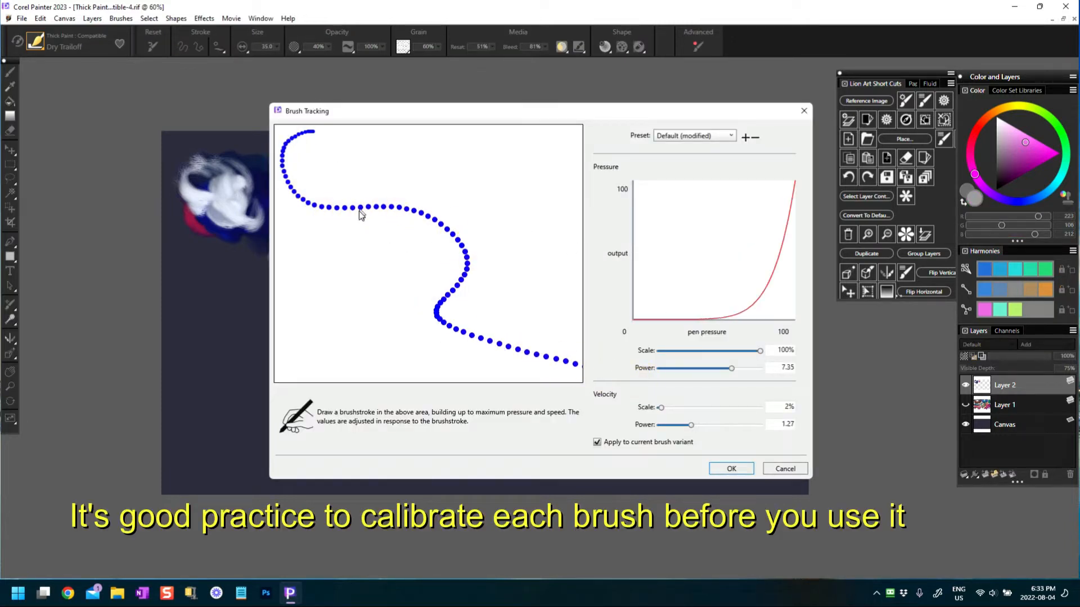
mouse_move(311, 145)
left_mouse_down()
mouse_move(285, 173)
mouse_move(385, 226)
mouse_move(469, 341)
mouse_move(561, 381)
left_mouse_up()
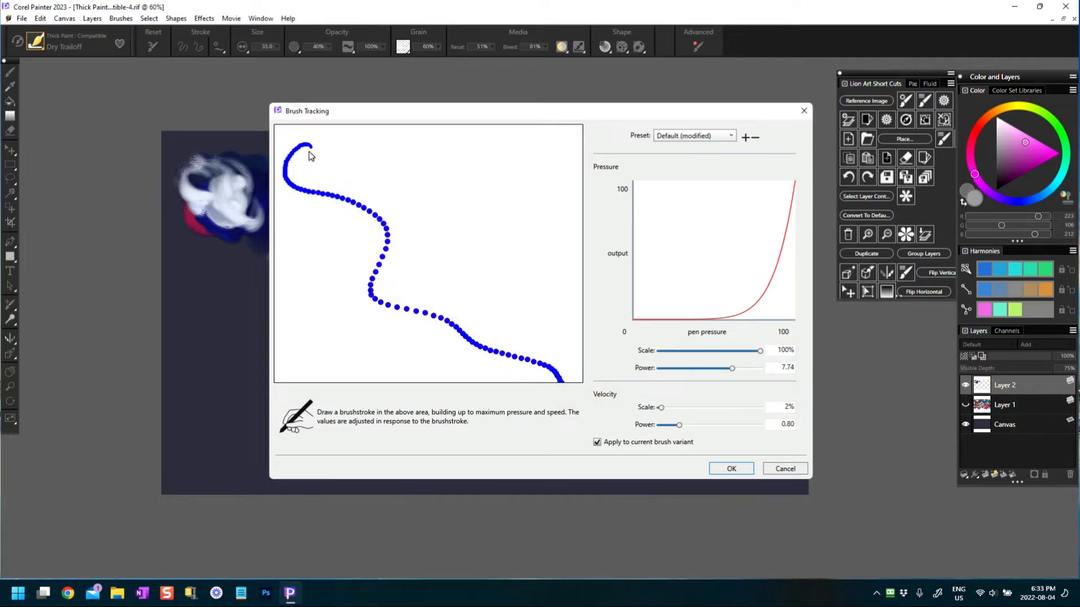
mouse_move(319, 148)
left_mouse_down()
mouse_move(441, 321)
mouse_move(554, 383)
left_mouse_up()
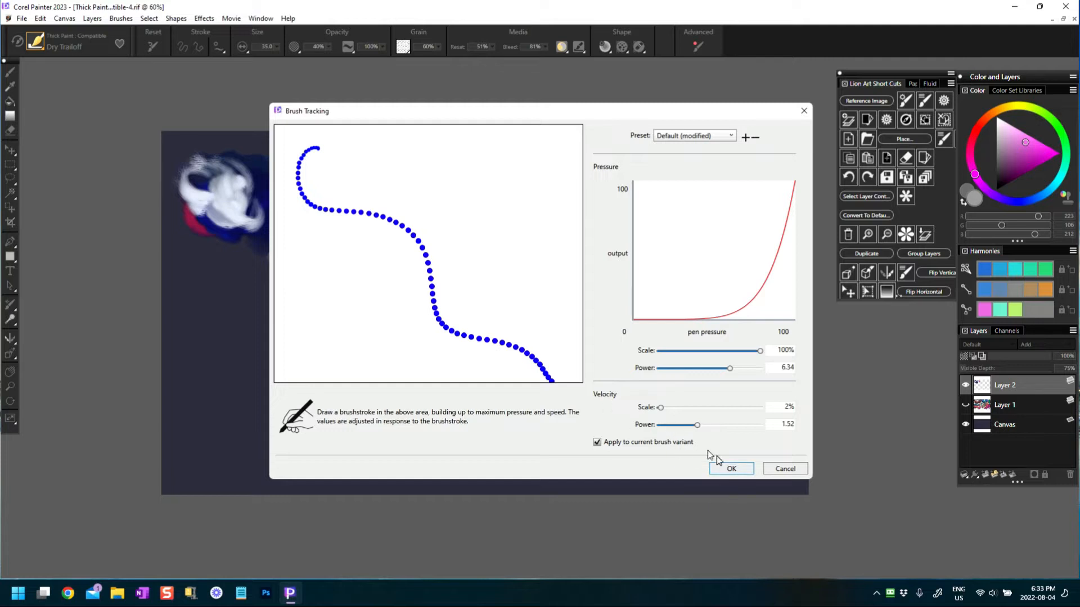
left_click(725, 468)
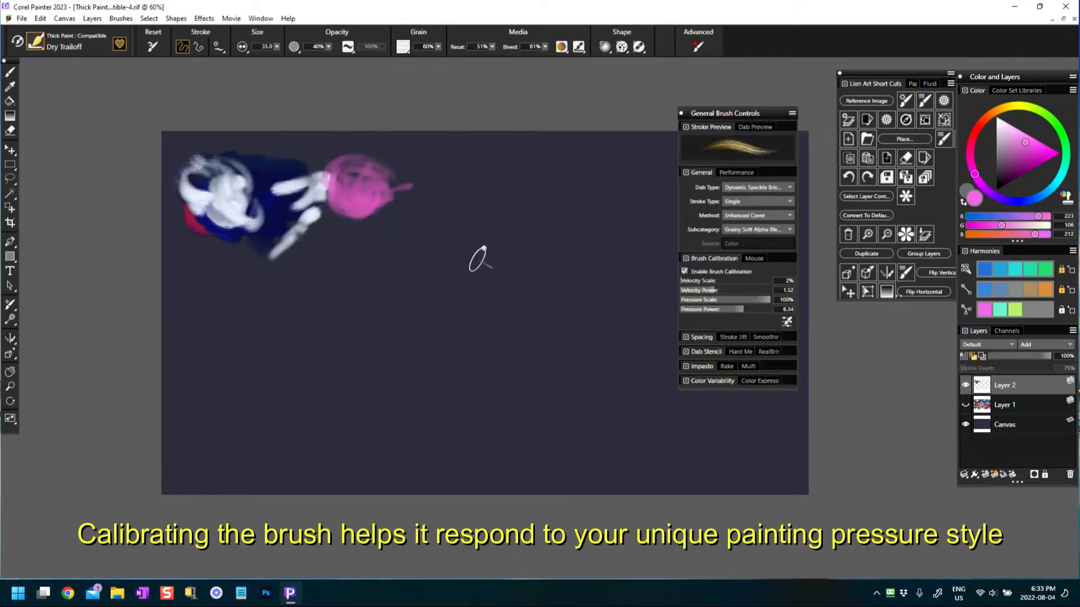
- Paint more pink Dry Trailoff strokes around the pink patch and orange ones, RGB 206, 139, 62, across it
mouse_move(350, 242)
left_mouse_down()
mouse_move(385, 222)
mouse_move(312, 214)
mouse_move(383, 232)
mouse_move(365, 220)
mouse_move(388, 208)
mouse_move(351, 216)
left_mouse_up()
mouse_move(329, 160)
left_mouse_down()
mouse_move(374, 171)
mouse_move(374, 181)
mouse_move(338, 169)
mouse_move(394, 161)
left_mouse_up()
left_click(1045, 290)
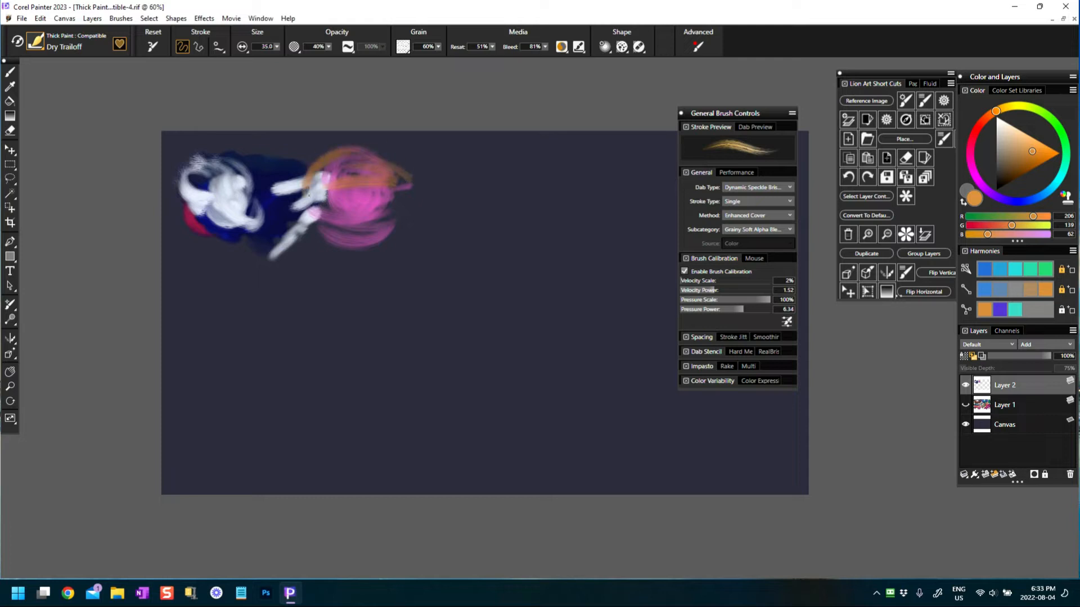
- Switch to the Soft Grainy brush and paint orange bristly strokes over the pink patch and the white and blue swirl
left_click(35, 41)
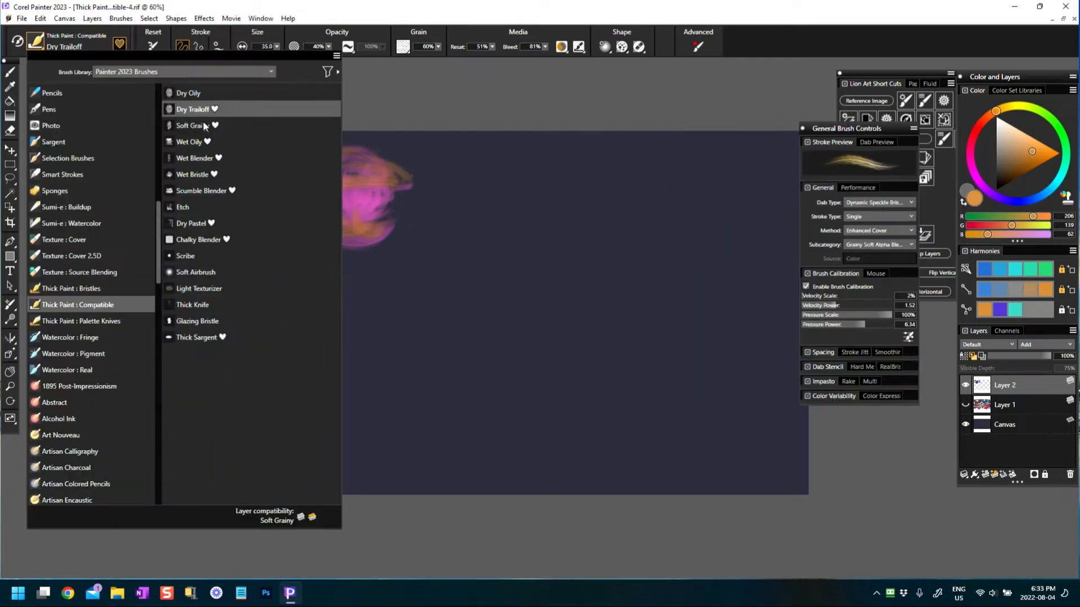
left_click(193, 125)
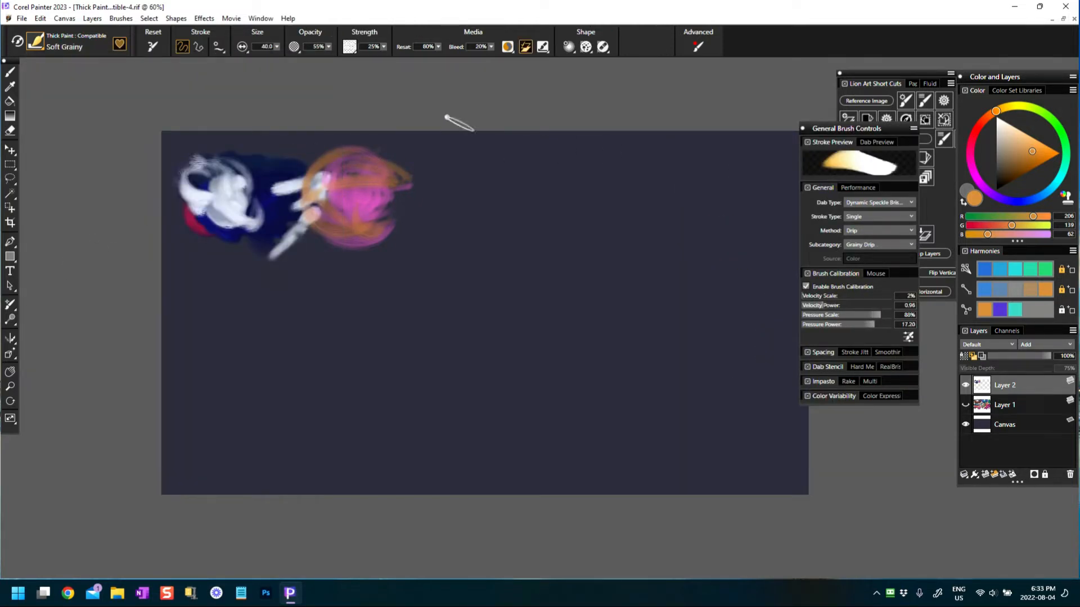
mouse_move(405, 214)
left_mouse_down()
mouse_move(393, 201)
mouse_move(405, 217)
left_mouse_up()
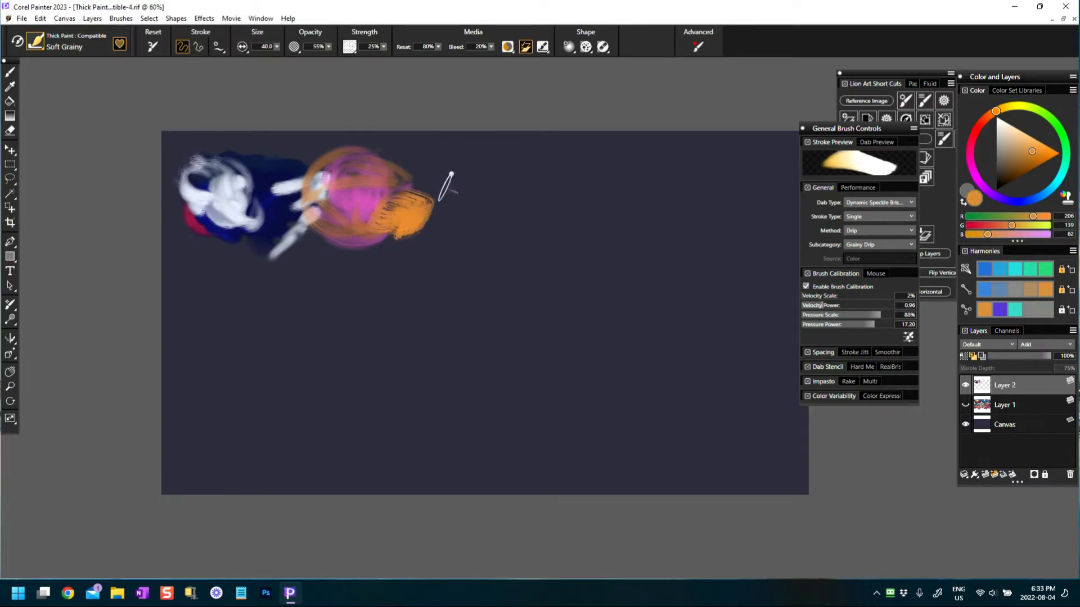
mouse_move(304, 181)
left_mouse_down()
mouse_move(298, 208)
mouse_move(335, 239)
mouse_move(340, 176)
left_mouse_up()
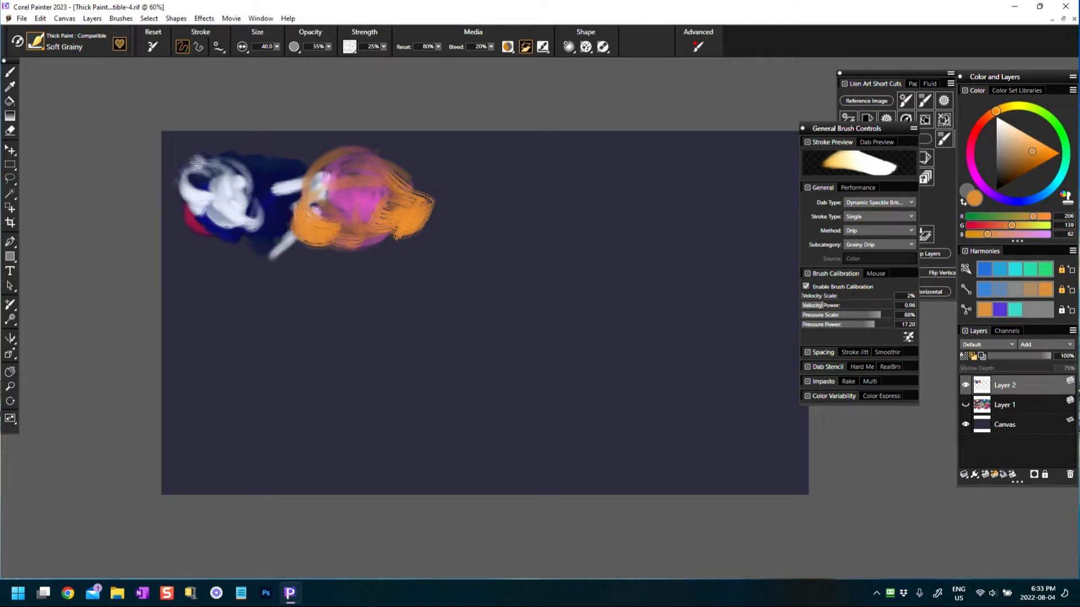
mouse_move(261, 186)
left_mouse_down()
mouse_move(227, 169)
mouse_move(284, 197)
mouse_move(275, 219)
mouse_move(211, 216)
mouse_move(239, 174)
mouse_move(228, 207)
mouse_move(272, 212)
mouse_move(255, 209)
left_mouse_up()
left_click_drag(336, 212, 369, 197)
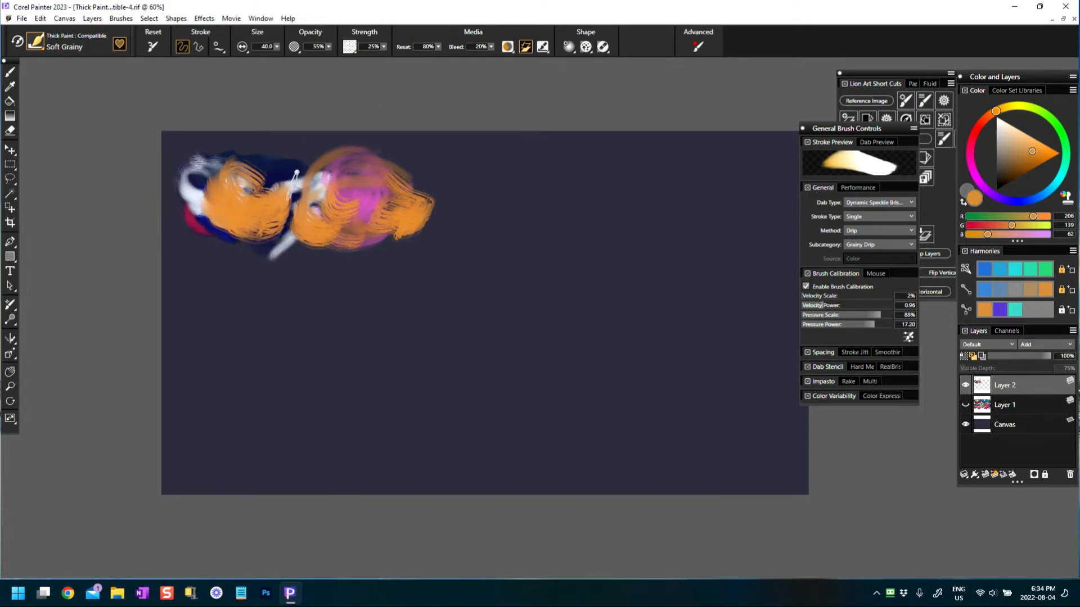
mouse_move(323, 167)
left_mouse_down()
mouse_move(307, 186)
mouse_move(340, 206)
left_mouse_up()
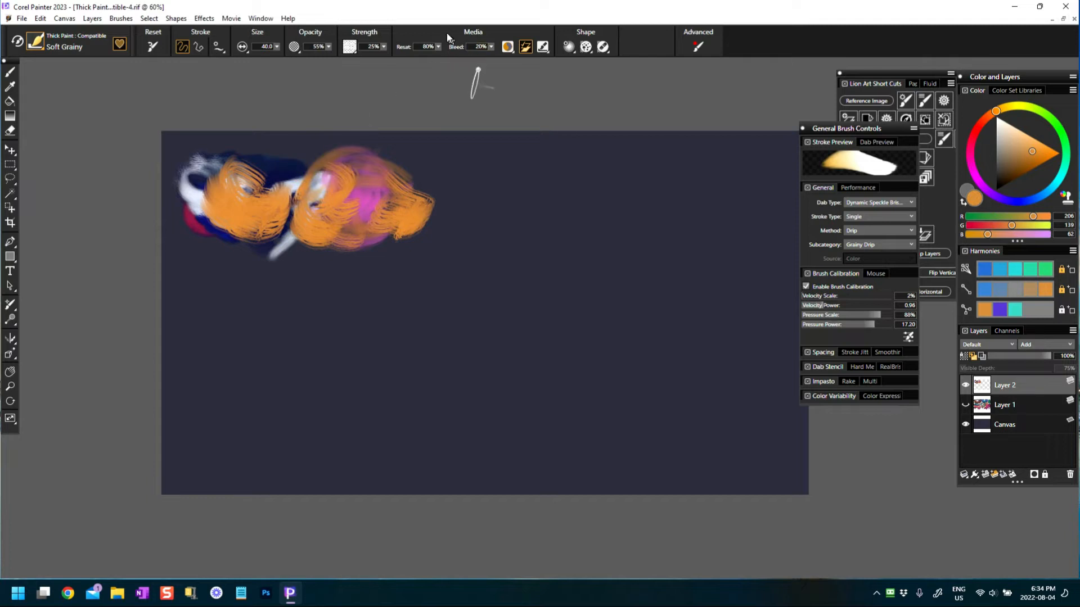
- Set the Soft Grainy brush's resaturation to 90% and cover the middle of the pink patch with orange strokes
left_click(438, 47)
left_click_drag(481, 59, 485, 59)
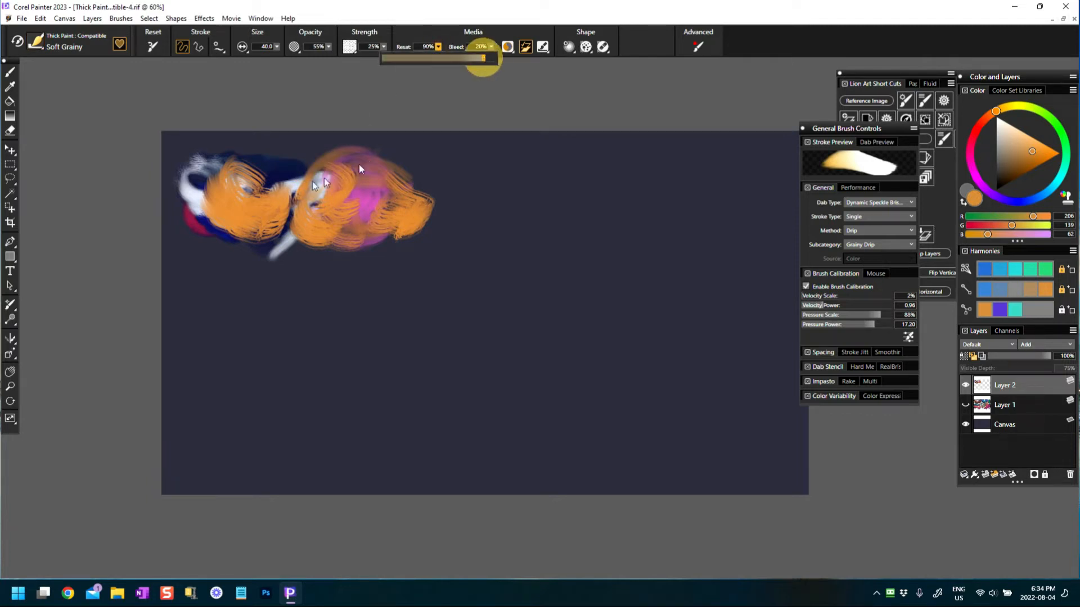
left_click(360, 184)
mouse_move(326, 204)
left_mouse_down()
mouse_move(383, 209)
mouse_move(326, 166)
mouse_move(352, 194)
left_mouse_up()
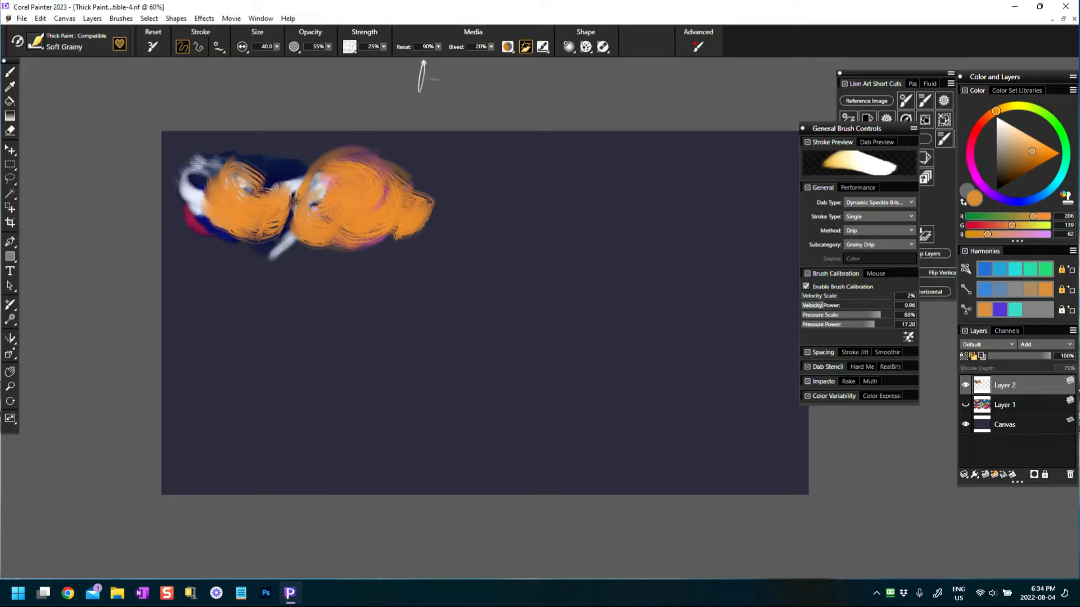
- Lower the Soft Grainy brush's resaturation to 0% and blend the existing colors inside the orange patch
left_click(438, 47)
left_click_drag(439, 63, 390, 63)
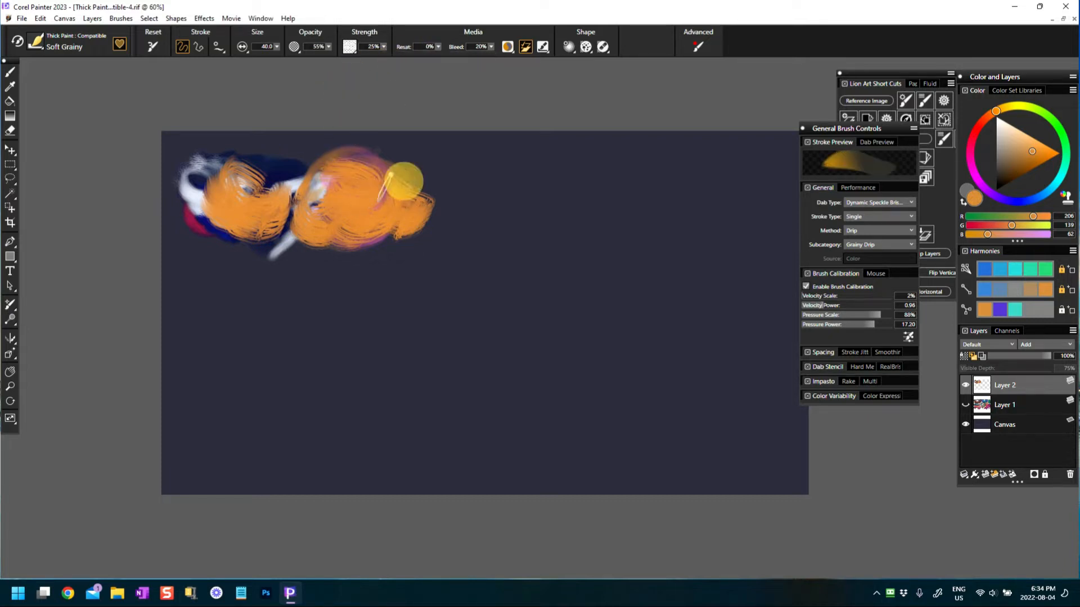
mouse_move(405, 182)
left_mouse_down()
mouse_move(388, 194)
mouse_move(411, 202)
mouse_move(394, 219)
mouse_move(371, 182)
mouse_move(320, 186)
mouse_move(348, 230)
mouse_move(353, 209)
left_mouse_up()
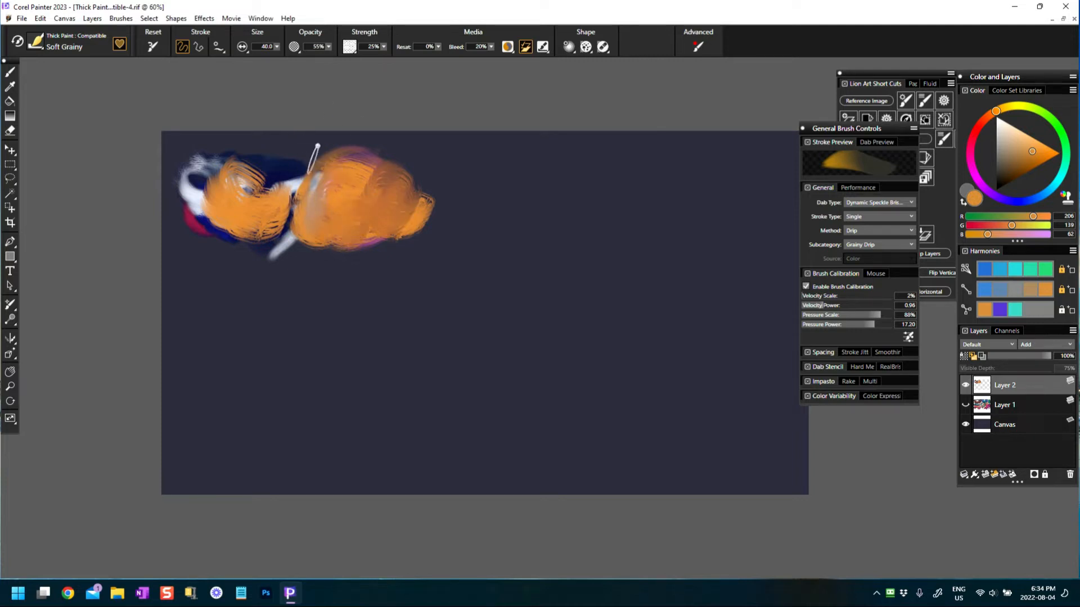
- Reset the Soft Grainy brush to its defaults and paint orange strokes plus a round cyan patch, RGB 62, 178, 206, over the orange area
left_click(153, 46)
mouse_move(422, 176)
left_mouse_down()
mouse_move(387, 174)
mouse_move(374, 205)
left_mouse_up()
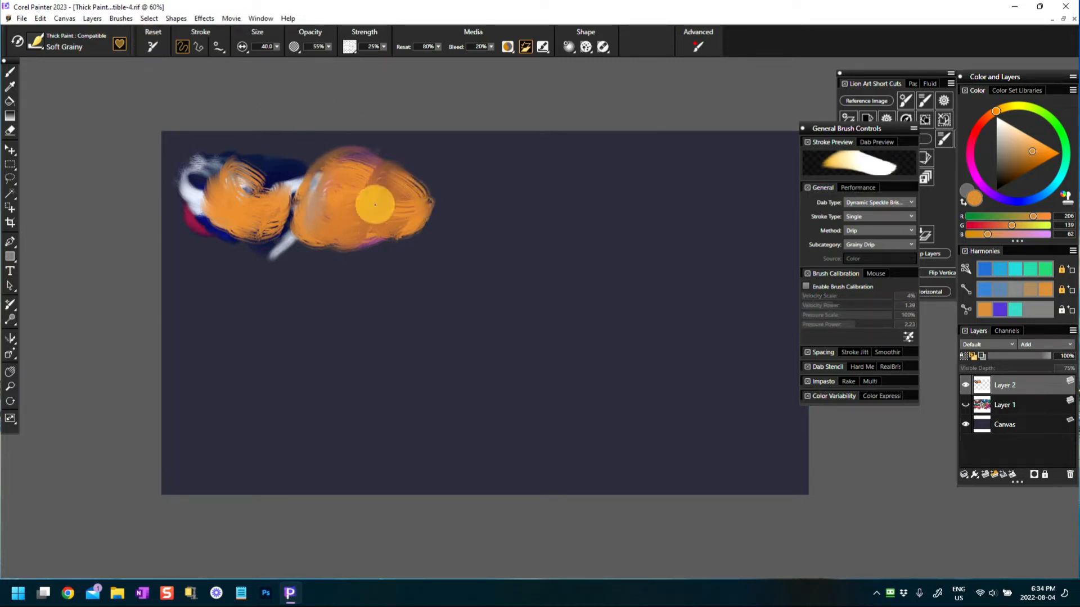
left_click(1053, 188)
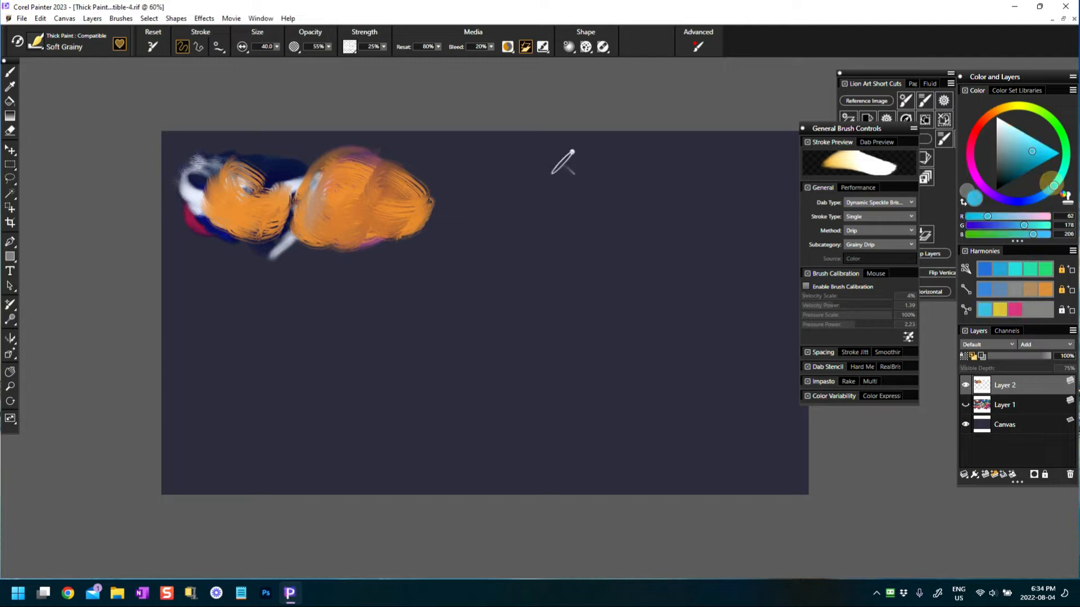
mouse_move(389, 164)
left_mouse_down()
mouse_move(397, 186)
mouse_move(427, 177)
mouse_move(378, 172)
mouse_move(410, 168)
mouse_move(400, 189)
mouse_move(405, 177)
mouse_move(374, 198)
left_mouse_up()
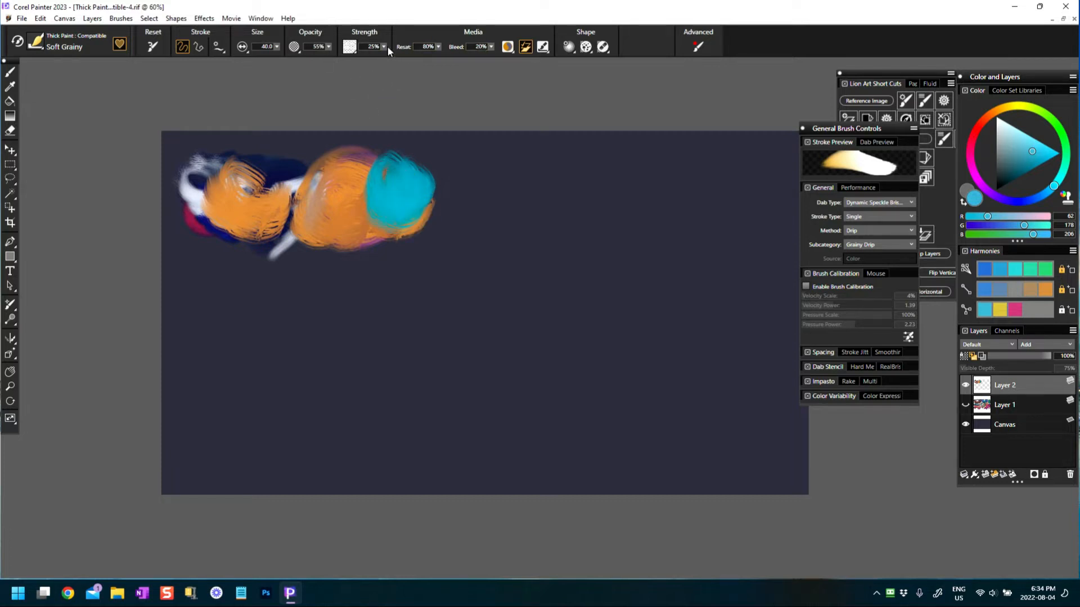
- Change the brush's paper texture to Fzm Canvas and paint grainy cyan strokes around the outer side of the cyan patch
left_click(351, 46)
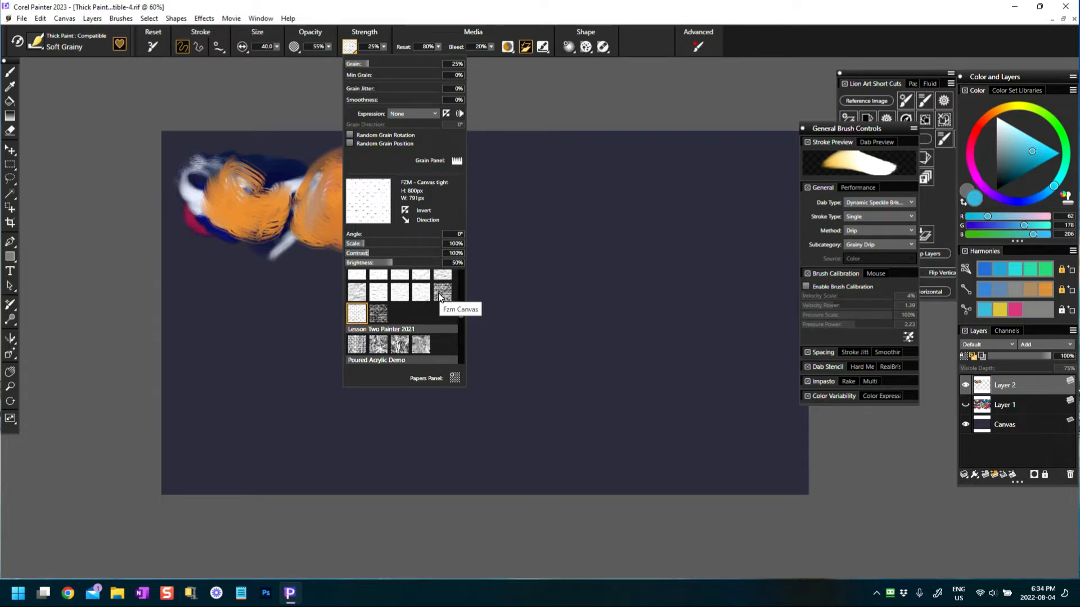
left_click(440, 293)
left_click(434, 188)
mouse_move(434, 188)
left_mouse_down()
mouse_move(444, 197)
mouse_move(454, 188)
mouse_move(415, 157)
mouse_move(464, 175)
mouse_move(455, 184)
mouse_move(427, 164)
mouse_move(450, 166)
left_mouse_up()
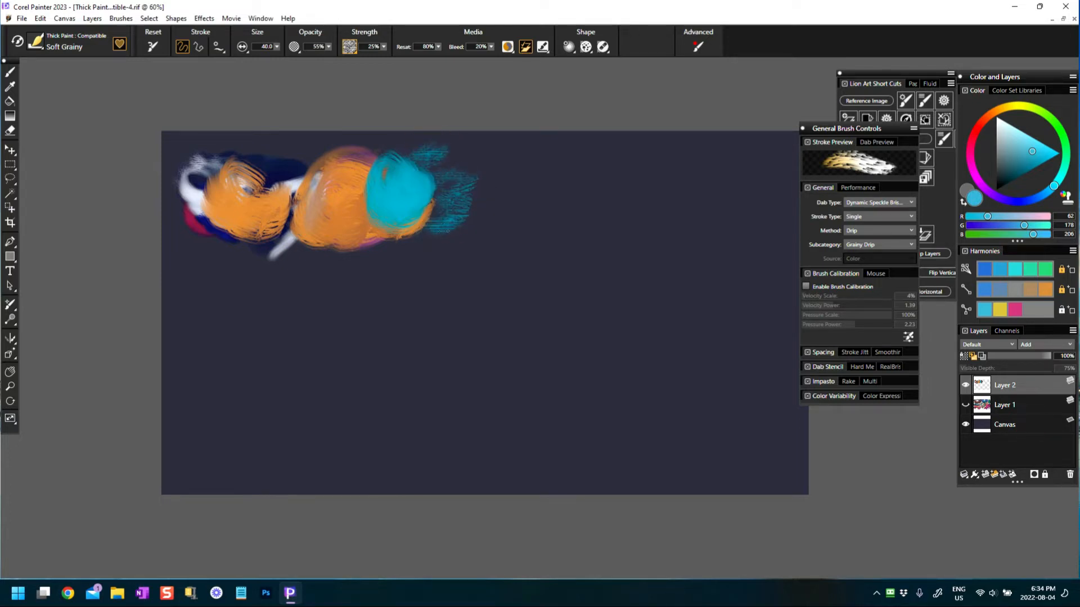
mouse_move(448, 230)
left_mouse_down()
mouse_move(457, 194)
mouse_move(393, 151)
mouse_move(472, 183)
mouse_move(439, 248)
left_mouse_up()
mouse_move(414, 172)
left_mouse_down()
mouse_move(442, 165)
mouse_move(431, 219)
mouse_move(464, 242)
left_mouse_up()
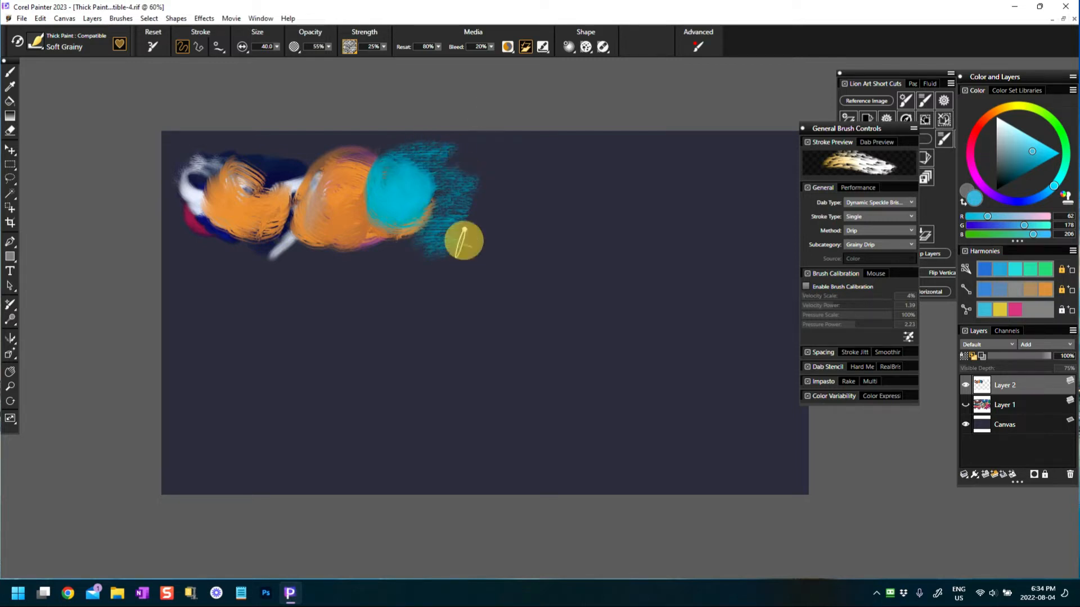
- Switch to the Wet Oily brush and paint a soft cyan patch beside the grainy cyan strokes
left_click(35, 43)
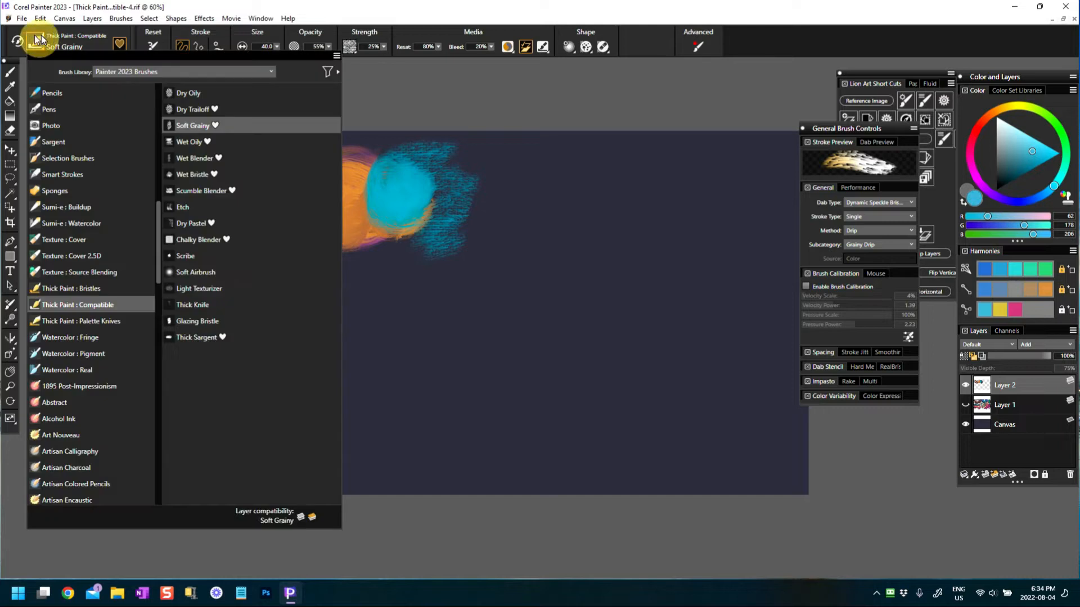
left_click(190, 143)
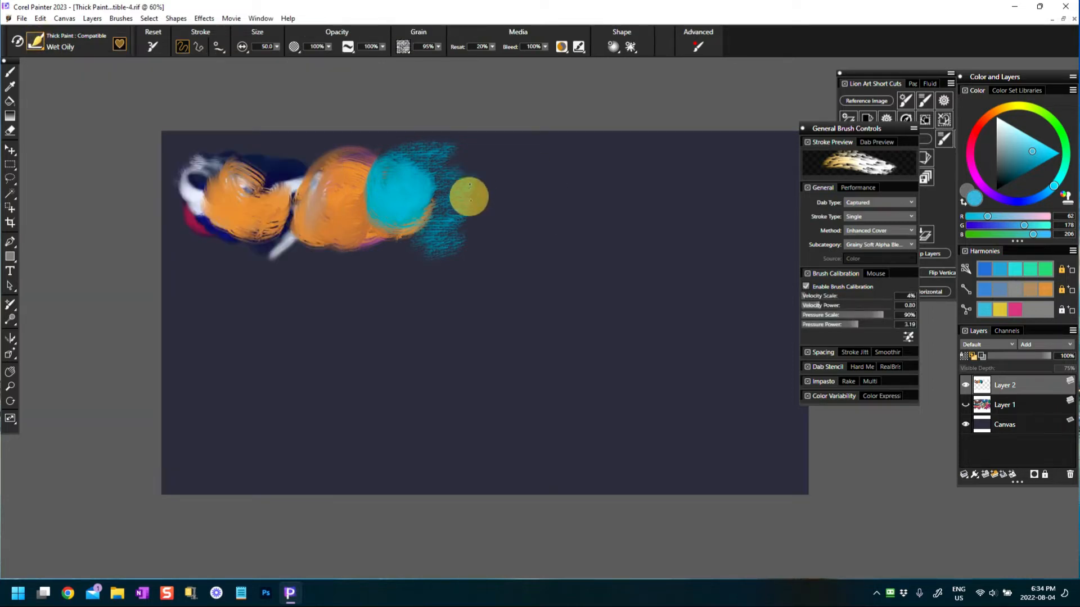
mouse_move(469, 197)
left_mouse_down()
mouse_move(495, 180)
mouse_move(472, 159)
mouse_move(501, 194)
left_mouse_up()
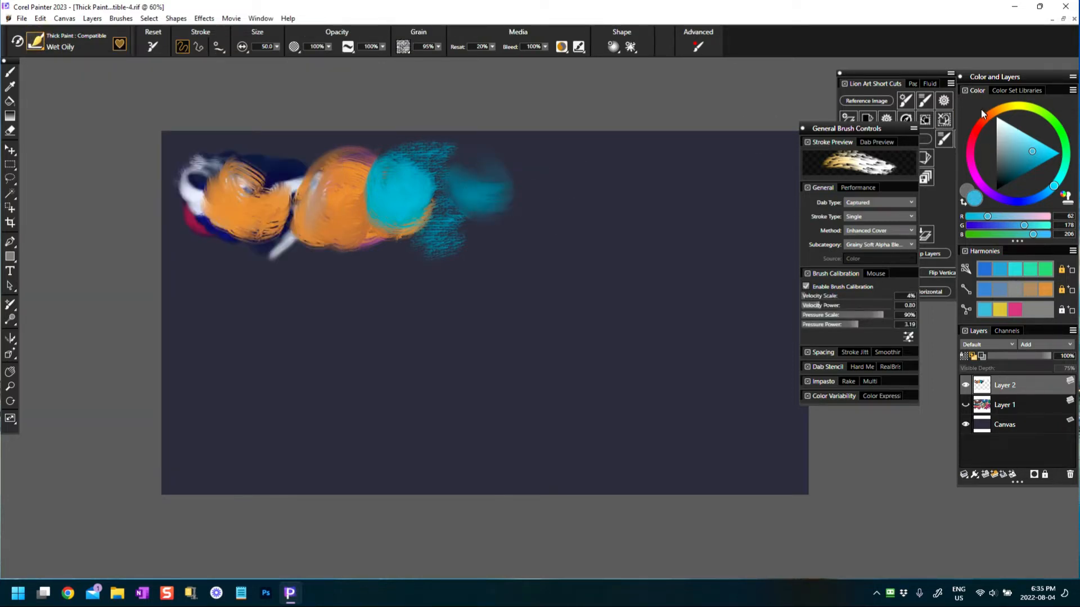
- Set the paint color to red, RGB 241, 40, 31, and blend a round Wet Oily patch over the cyan strokes
left_click(977, 128)
left_click(1048, 150)
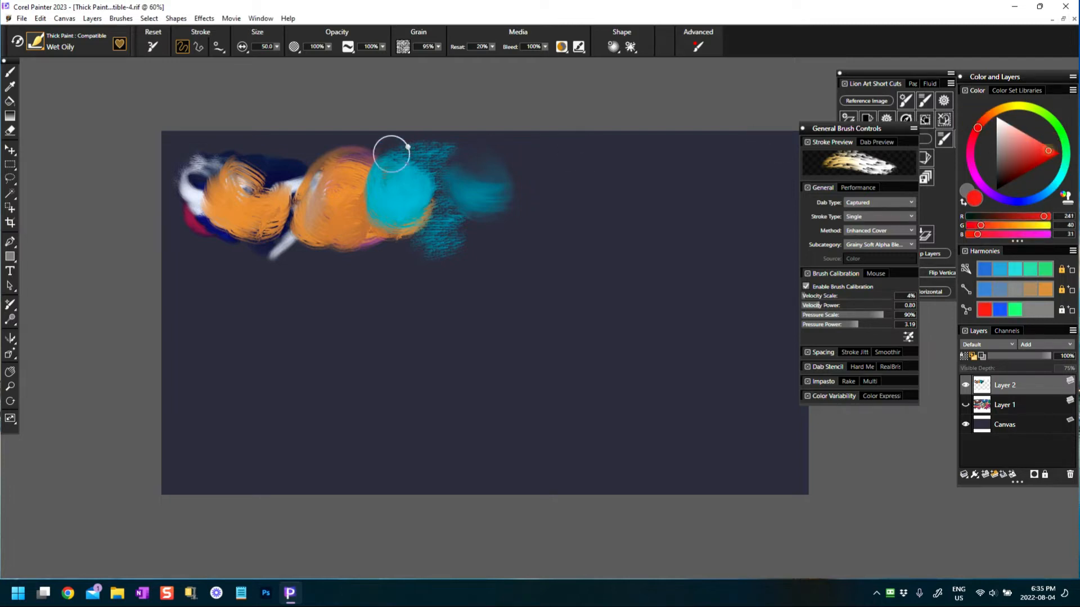
mouse_move(400, 169)
left_mouse_down()
mouse_move(450, 191)
mouse_move(458, 171)
mouse_move(435, 178)
mouse_move(458, 169)
mouse_move(450, 180)
mouse_move(434, 157)
mouse_move(443, 203)
mouse_move(457, 192)
mouse_move(459, 152)
mouse_move(486, 168)
mouse_move(441, 184)
mouse_move(461, 158)
mouse_move(475, 193)
left_mouse_up()
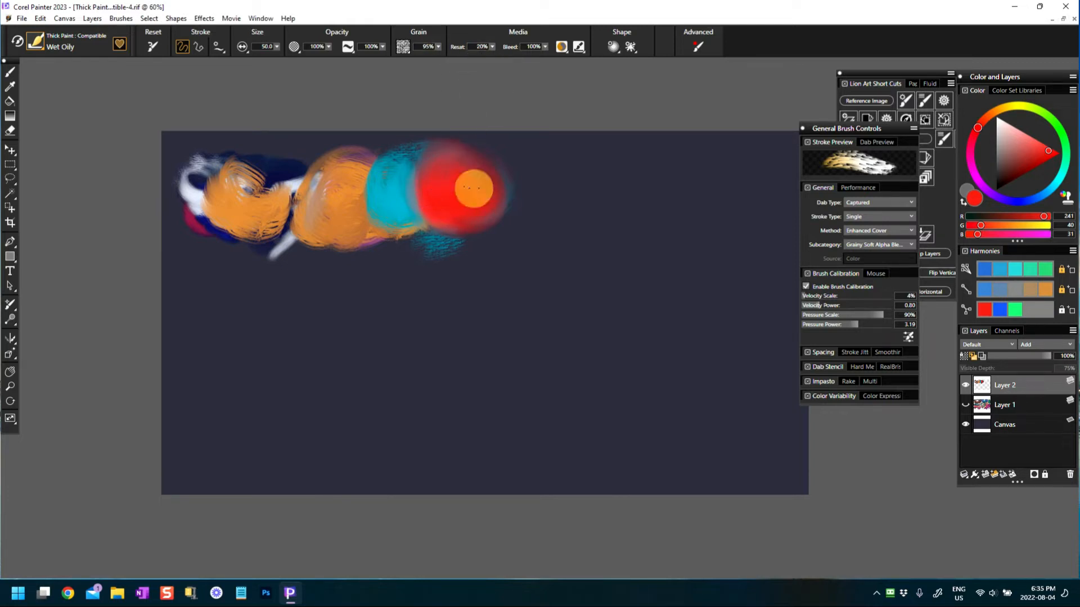
left_click(491, 207)
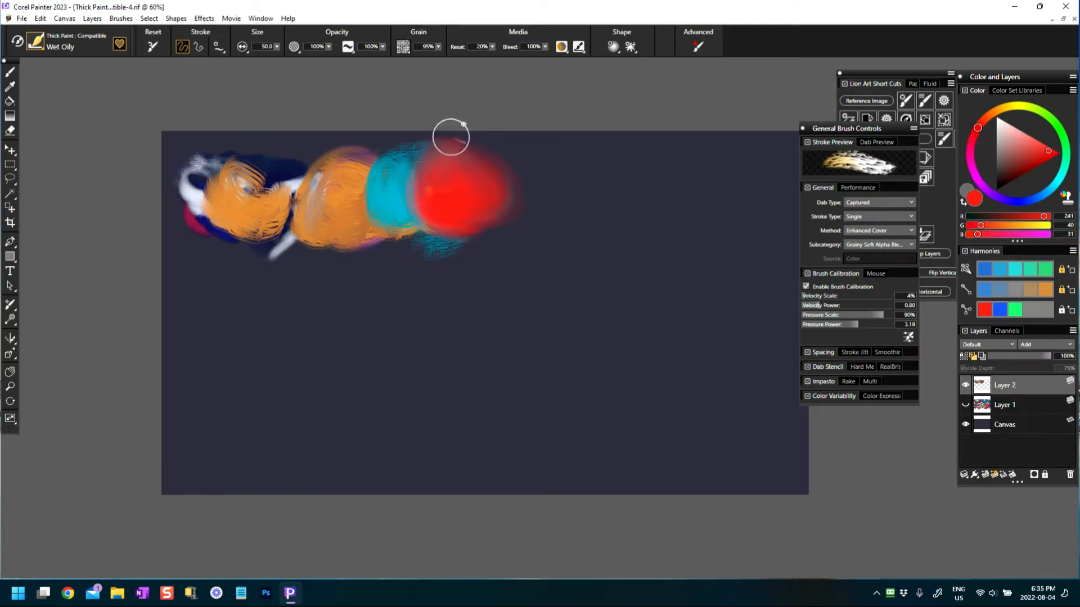
- Set the Wet Oily brush's resaturation to 70%, extend the red patch, and paint a near-white circle, RGB 218, 214, 214, over it
left_click_drag(492, 46, 502, 61)
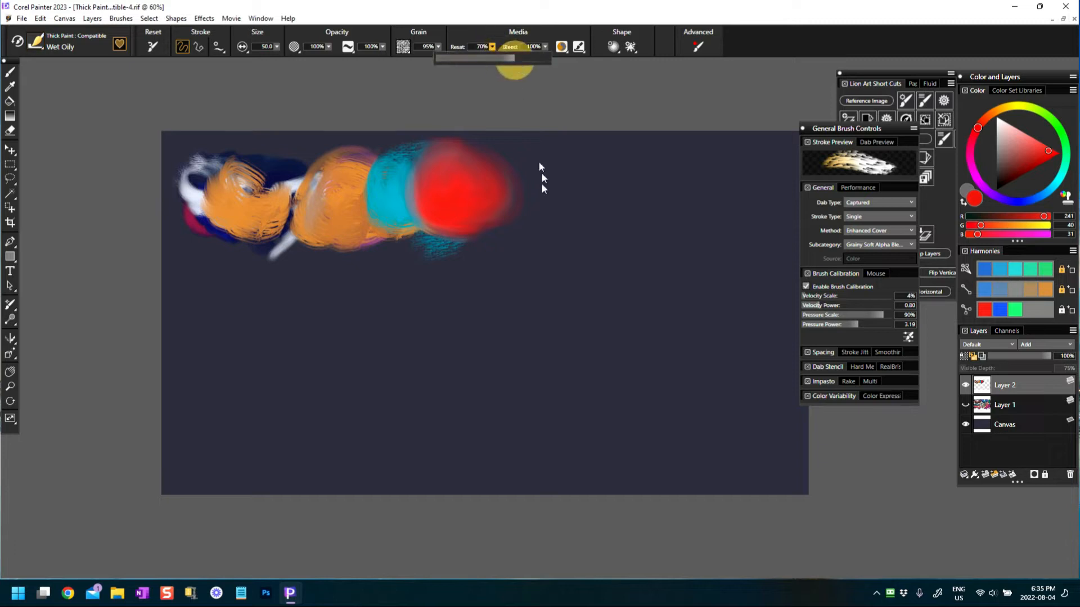
mouse_move(520, 191)
left_mouse_down()
mouse_move(501, 200)
mouse_move(489, 178)
mouse_move(525, 179)
left_mouse_up()
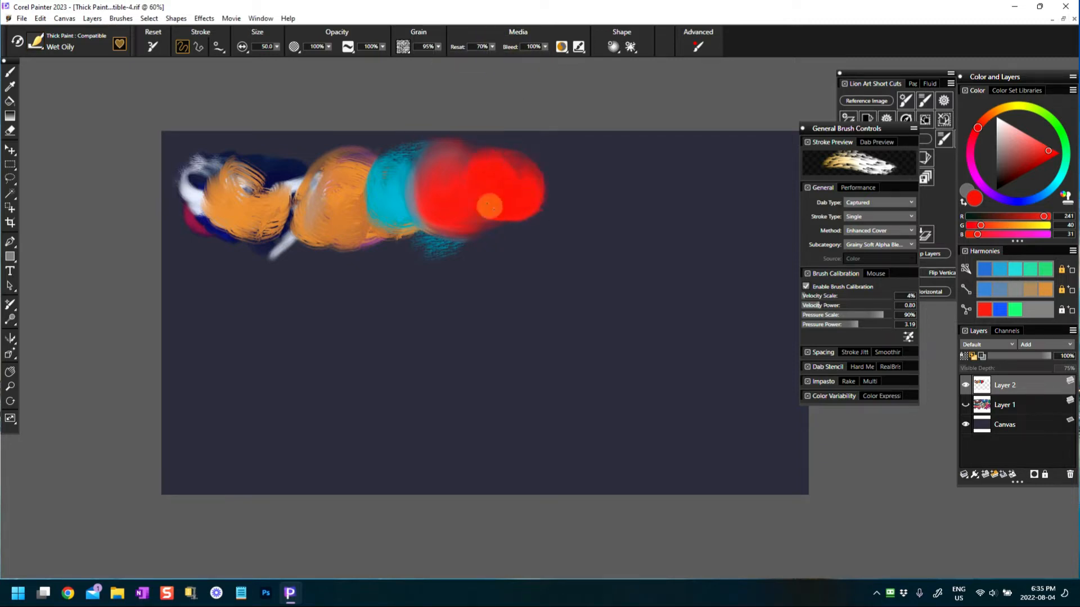
left_click_drag(488, 183, 495, 199)
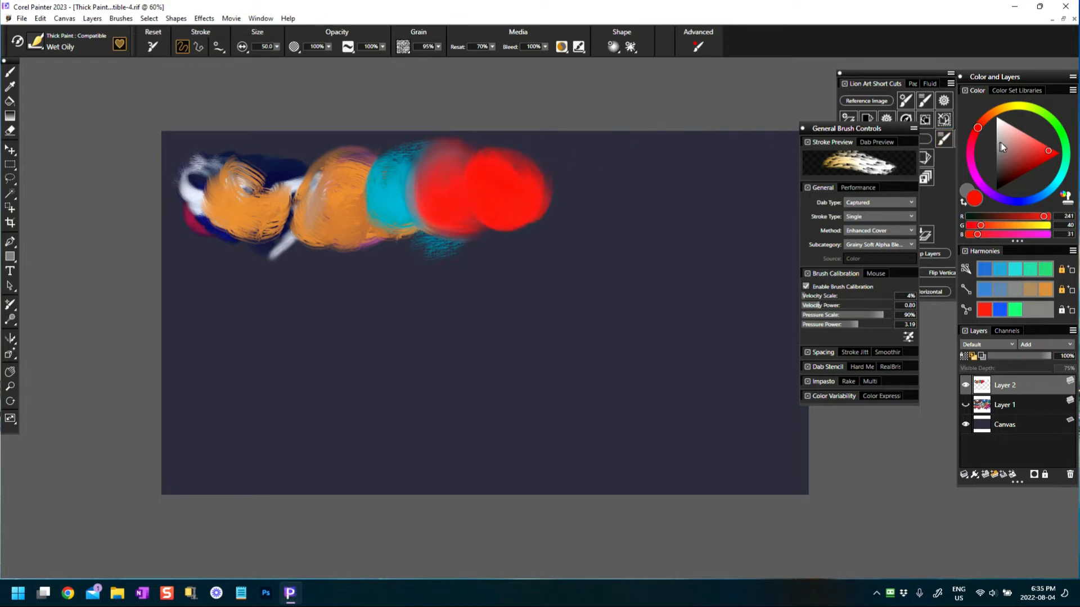
left_click_drag(1001, 145, 997, 127)
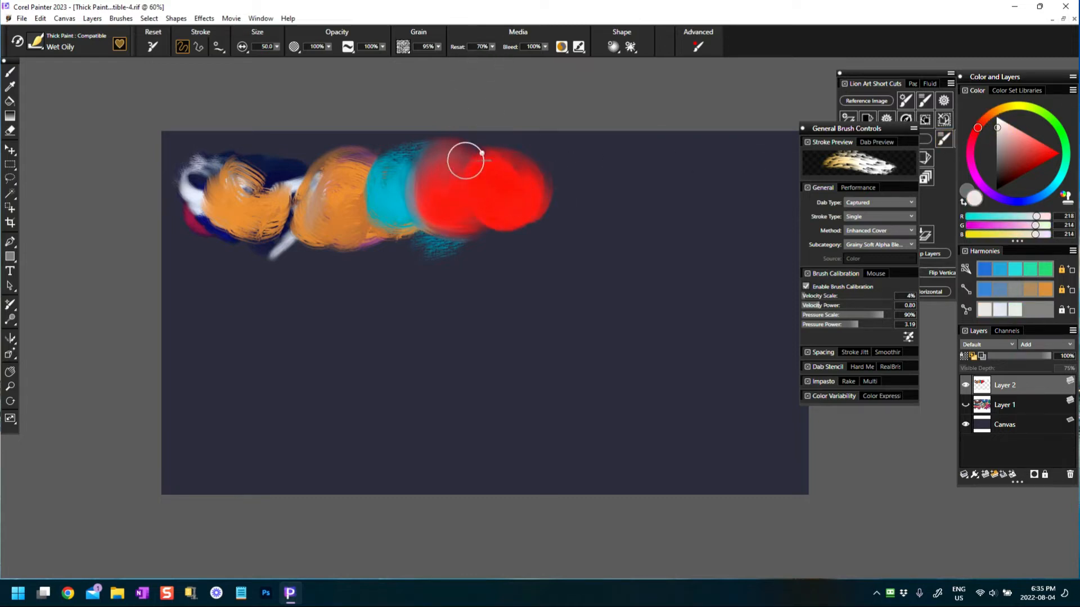
mouse_move(465, 161)
left_mouse_down()
mouse_move(487, 185)
mouse_move(478, 197)
mouse_move(454, 186)
mouse_move(472, 160)
mouse_move(497, 183)
left_mouse_up()
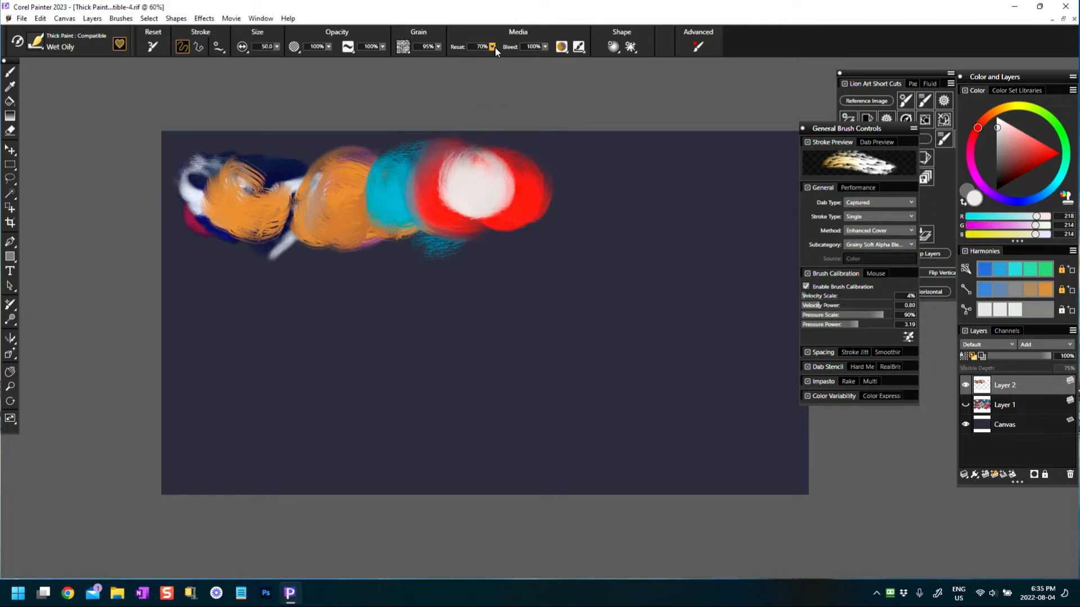
- Set the Wet Oily brush's resaturation to 28% and blend the near-white circle into the surrounding red and cyan paint
mouse_move(495, 47)
left_mouse_down()
mouse_move(451, 62)
mouse_move(467, 63)
left_mouse_up()
mouse_move(483, 175)
left_mouse_down()
mouse_move(437, 161)
mouse_move(467, 168)
mouse_move(450, 176)
mouse_move(457, 181)
left_mouse_up()
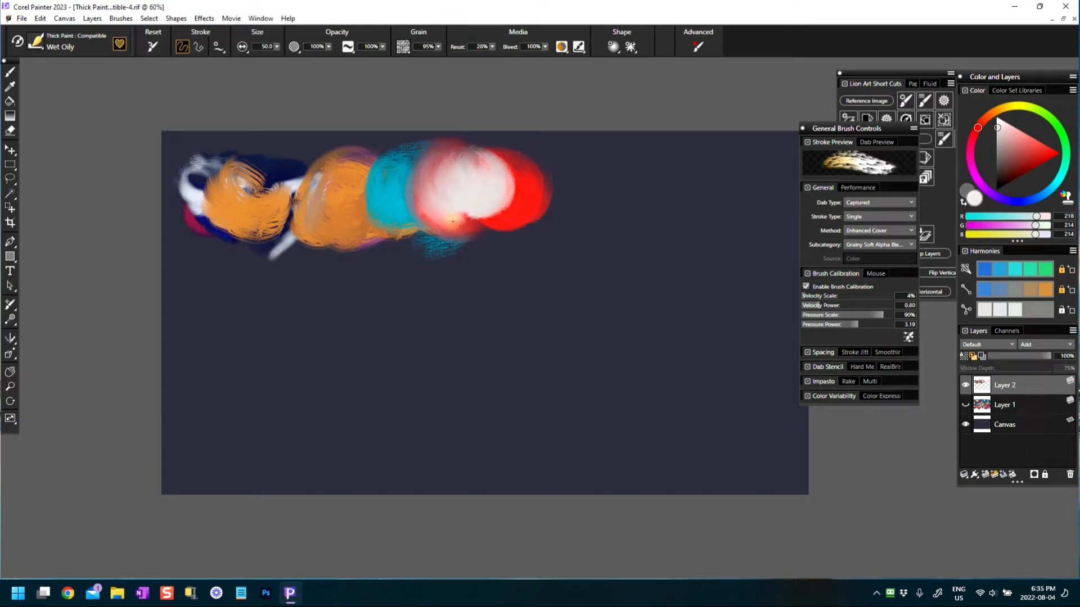
mouse_move(452, 221)
left_mouse_down()
mouse_move(452, 161)
mouse_move(459, 197)
mouse_move(463, 163)
mouse_move(486, 157)
mouse_move(483, 207)
left_mouse_up()
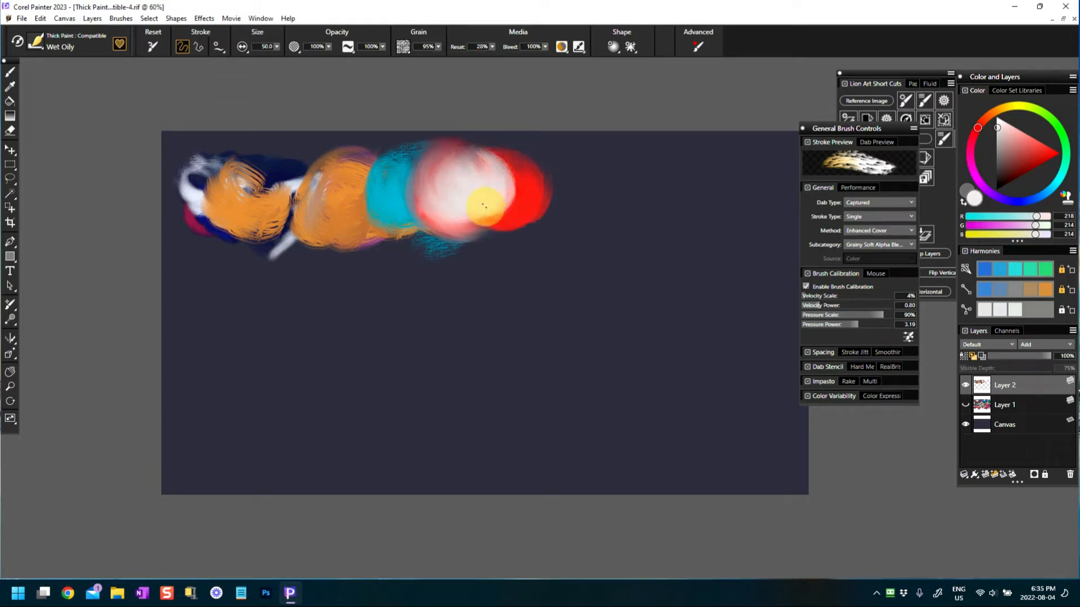
mouse_move(491, 150)
left_mouse_down()
mouse_move(542, 216)
mouse_move(498, 225)
mouse_move(511, 205)
left_mouse_up()
mouse_move(388, 172)
left_mouse_down()
mouse_move(433, 231)
mouse_move(425, 225)
mouse_move(467, 225)
left_mouse_up()
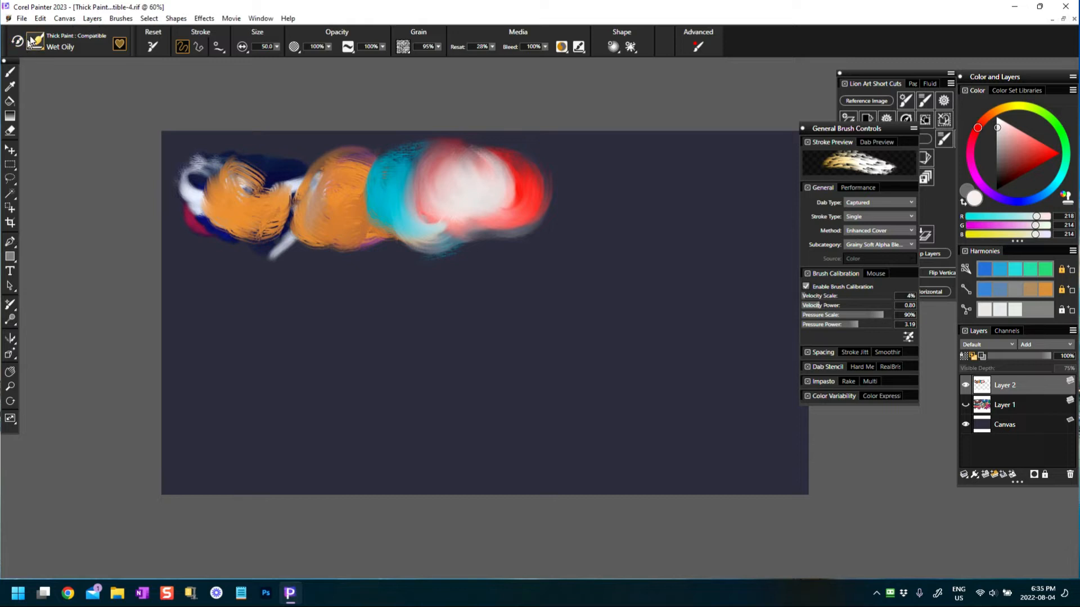
- Switch to the Wet Blender brush and blend the orange, cyan, white and red patches into one another
left_click(57, 49)
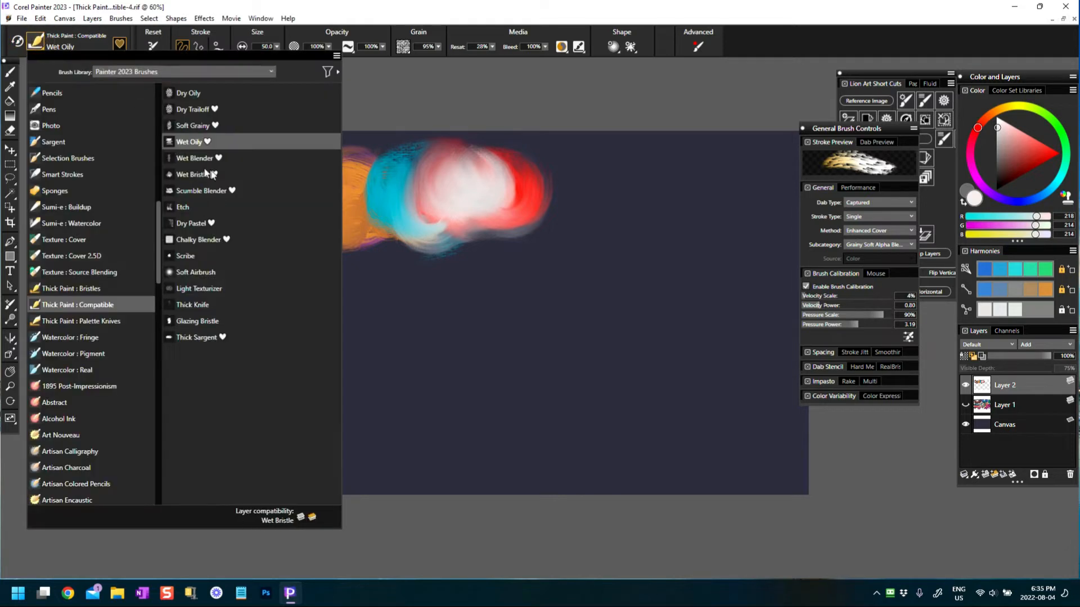
left_click(195, 158)
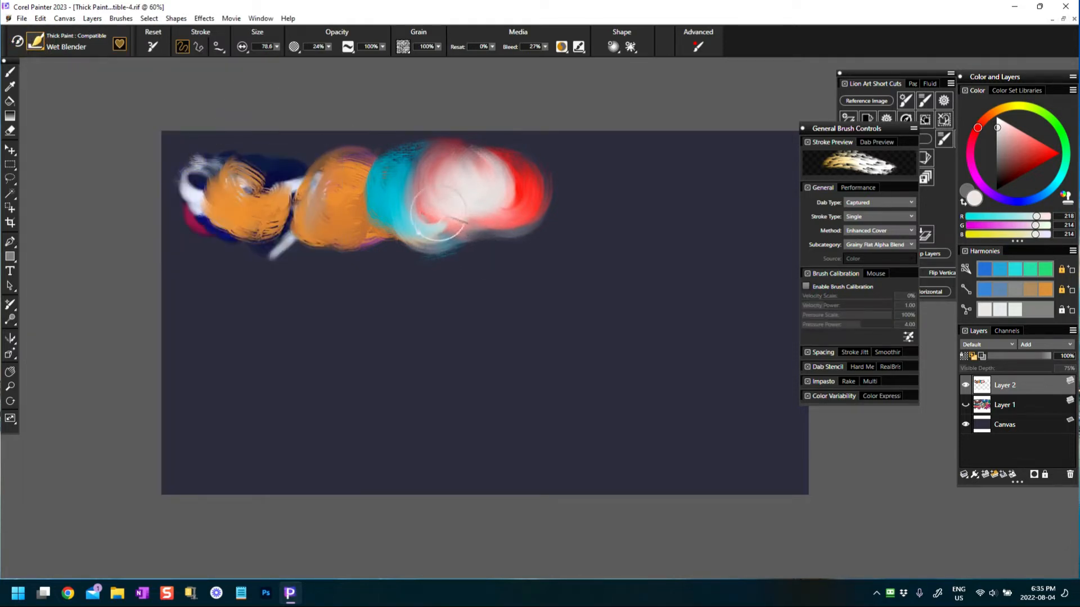
mouse_move(438, 216)
left_mouse_down()
mouse_move(480, 212)
mouse_move(406, 209)
mouse_move(488, 207)
mouse_move(467, 226)
mouse_move(494, 213)
left_mouse_up()
mouse_move(341, 178)
left_mouse_down()
mouse_move(362, 217)
mouse_move(387, 201)
mouse_move(281, 164)
mouse_move(224, 191)
mouse_move(272, 174)
mouse_move(225, 180)
mouse_move(202, 208)
mouse_move(289, 248)
mouse_move(236, 239)
mouse_move(334, 241)
mouse_move(311, 217)
left_mouse_up()
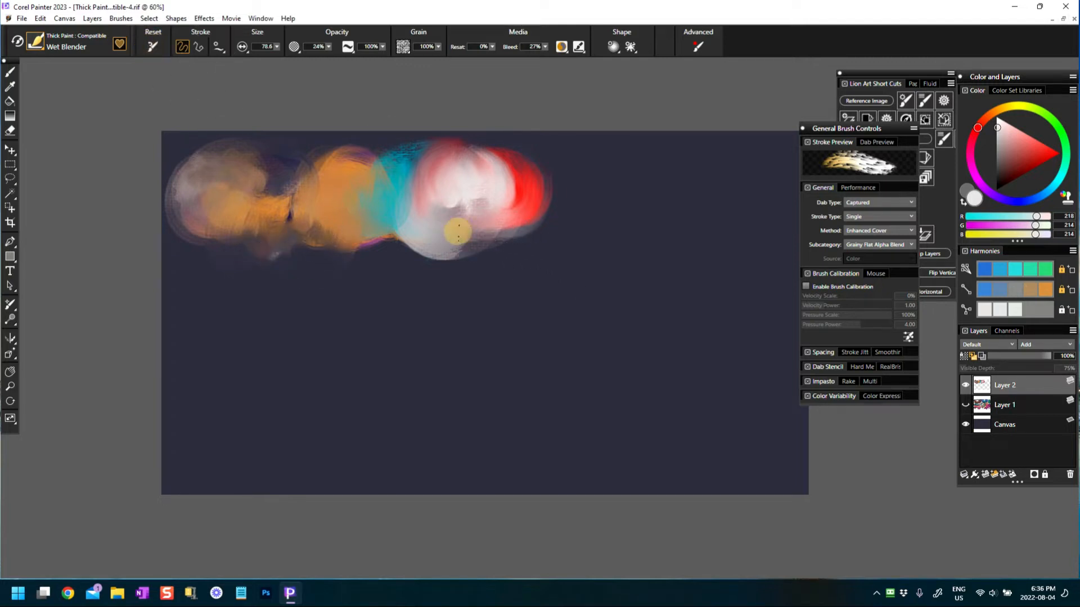
mouse_move(454, 229)
left_mouse_down()
mouse_move(486, 208)
mouse_move(458, 195)
mouse_move(478, 201)
mouse_move(475, 156)
mouse_move(453, 179)
mouse_move(412, 176)
mouse_move(382, 151)
mouse_move(362, 163)
mouse_move(405, 197)
mouse_move(353, 191)
mouse_move(284, 206)
mouse_move(234, 164)
mouse_move(261, 166)
left_mouse_up()
mouse_move(509, 230)
left_mouse_down()
mouse_move(540, 210)
mouse_move(487, 154)
mouse_move(477, 207)
mouse_move(518, 158)
mouse_move(492, 207)
mouse_move(451, 241)
mouse_move(496, 216)
mouse_move(422, 222)
left_mouse_up()
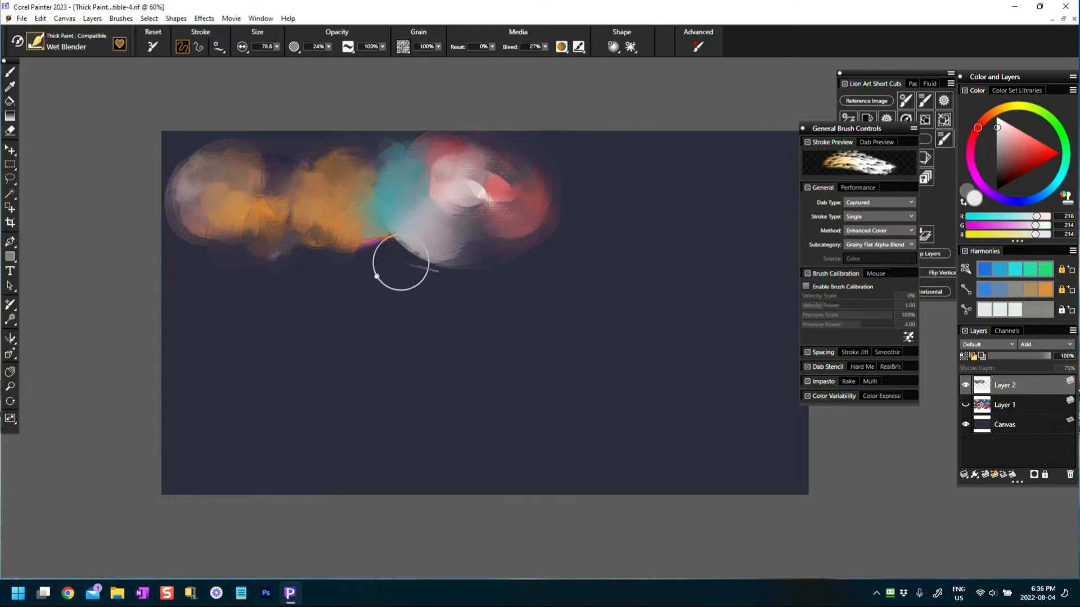
mouse_move(400, 260)
left_mouse_down()
mouse_move(427, 218)
mouse_move(499, 214)
left_mouse_up()
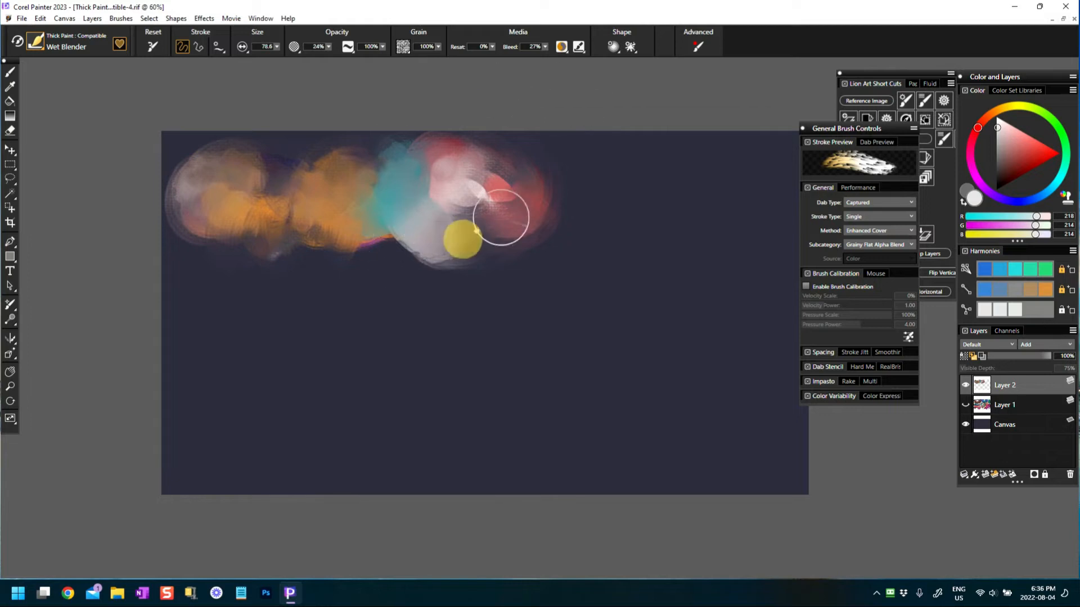
- Switch to the Wet Bristle brush, paint a faint near-white patch below the red one, and add a curved stroke in red, RGB 214, 40, 32
left_click(35, 42)
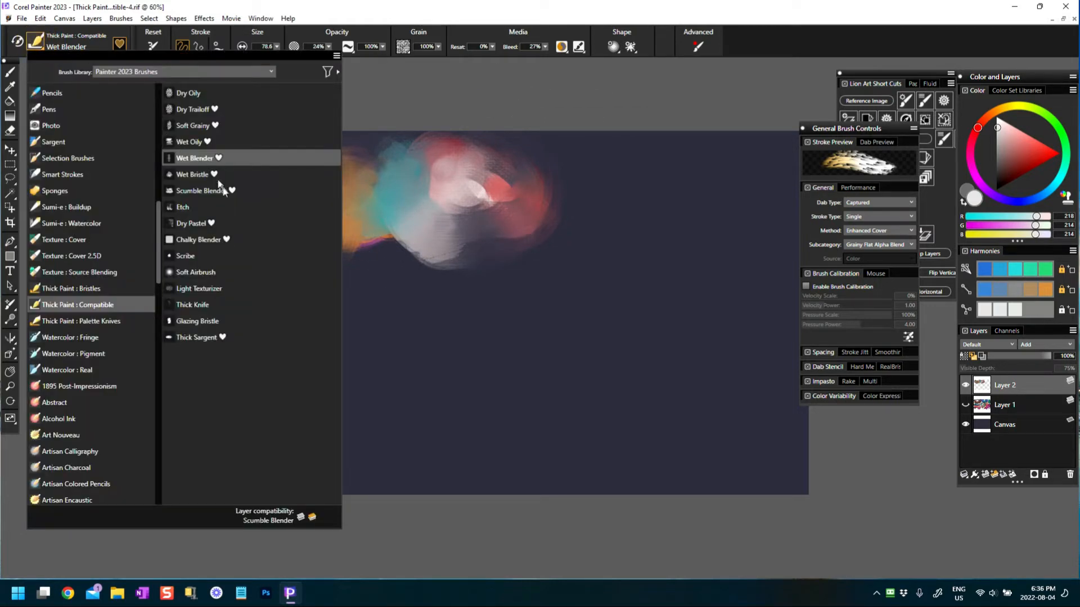
left_click(195, 177)
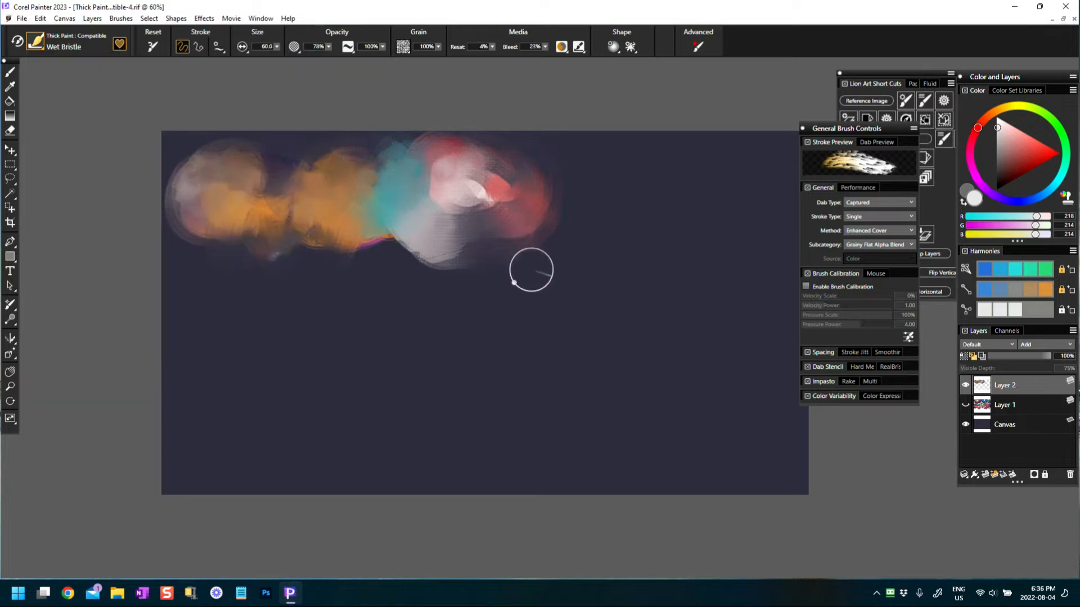
mouse_move(530, 267)
left_mouse_down()
mouse_move(574, 245)
mouse_move(551, 186)
mouse_move(533, 220)
left_mouse_up()
left_click(1042, 154)
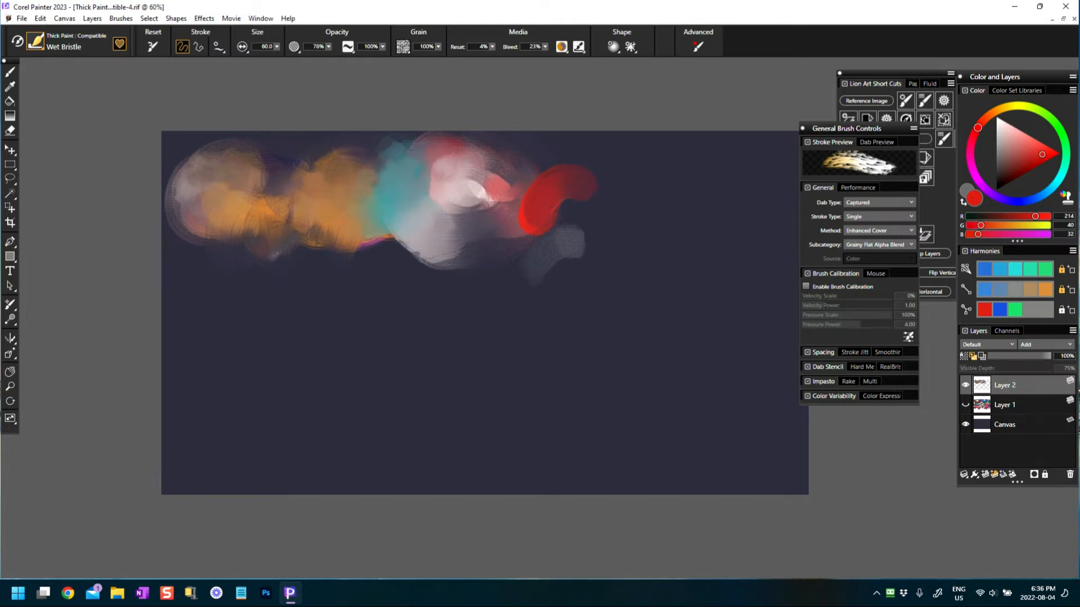
- Reduce the Wet Bristle size to 3.7 and paint thin red lines fanning from the curved stroke and trailing toward the canvas's right side
mouse_move(547, 207)
left_mouse_down()
mouse_move(561, 190)
mouse_move(540, 224)
mouse_move(560, 197)
mouse_move(547, 212)
mouse_move(599, 202)
left_mouse_up()
mouse_move(539, 245)
left_mouse_down()
mouse_move(592, 187)
mouse_move(537, 234)
mouse_move(541, 201)
left_mouse_up()
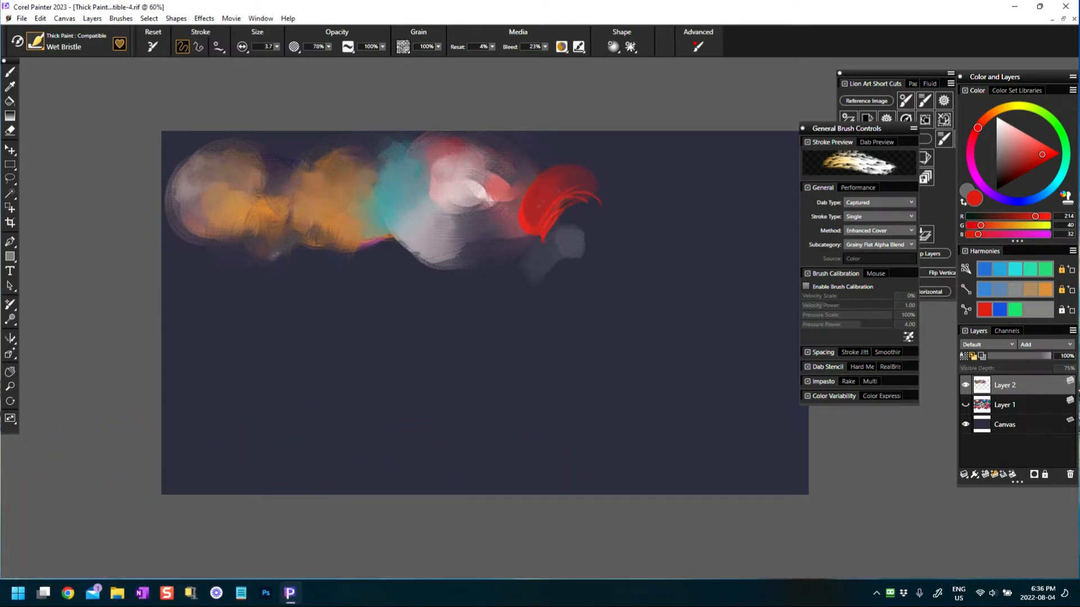
left_click_drag(550, 148, 597, 155)
mouse_move(521, 212)
left_mouse_down()
mouse_move(546, 160)
mouse_move(585, 170)
mouse_move(523, 189)
mouse_move(532, 214)
left_mouse_up()
mouse_move(605, 198)
left_mouse_down()
mouse_move(725, 183)
mouse_move(726, 199)
left_mouse_up()
mouse_move(617, 203)
left_mouse_down()
mouse_move(590, 196)
mouse_move(645, 190)
left_mouse_up()
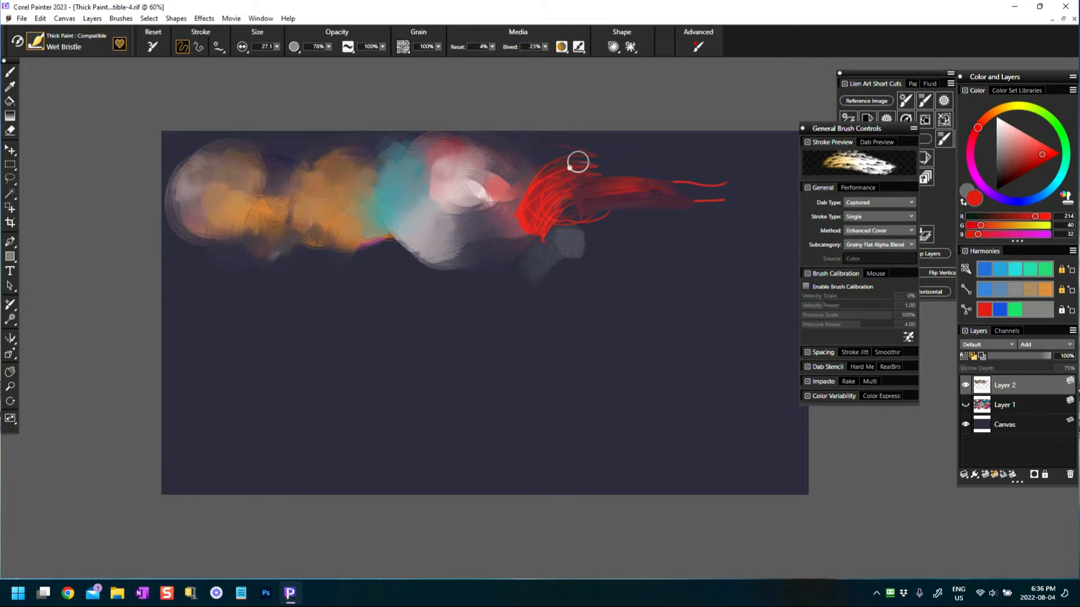
- Set the brush size to 27.1, blend the thin red lines into thick strokes, and move the General Brush Controls lower
left_click_drag(577, 162, 538, 185)
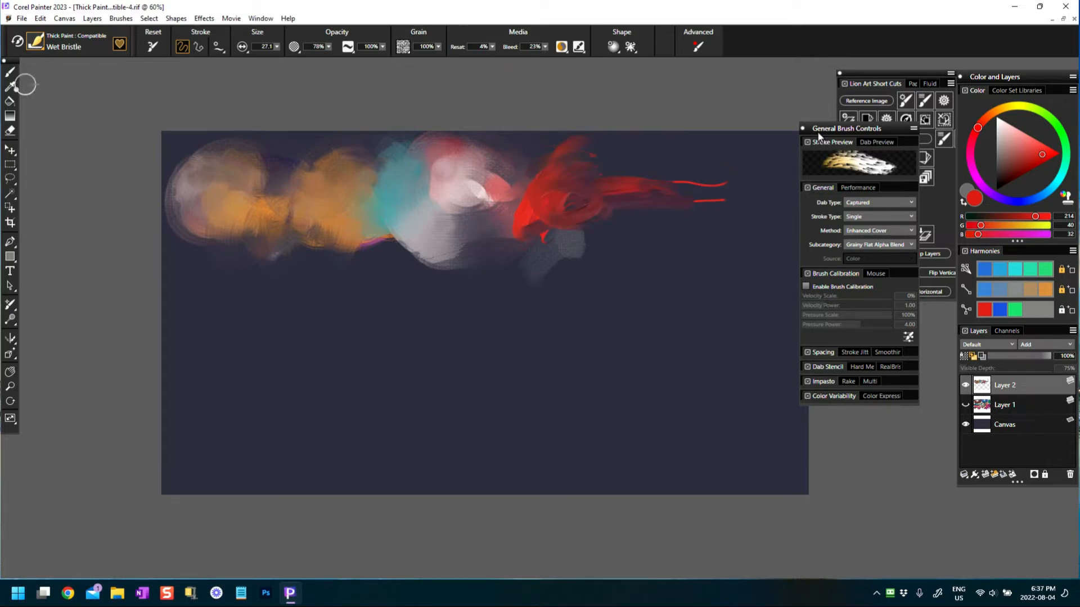
left_click_drag(832, 127, 849, 233)
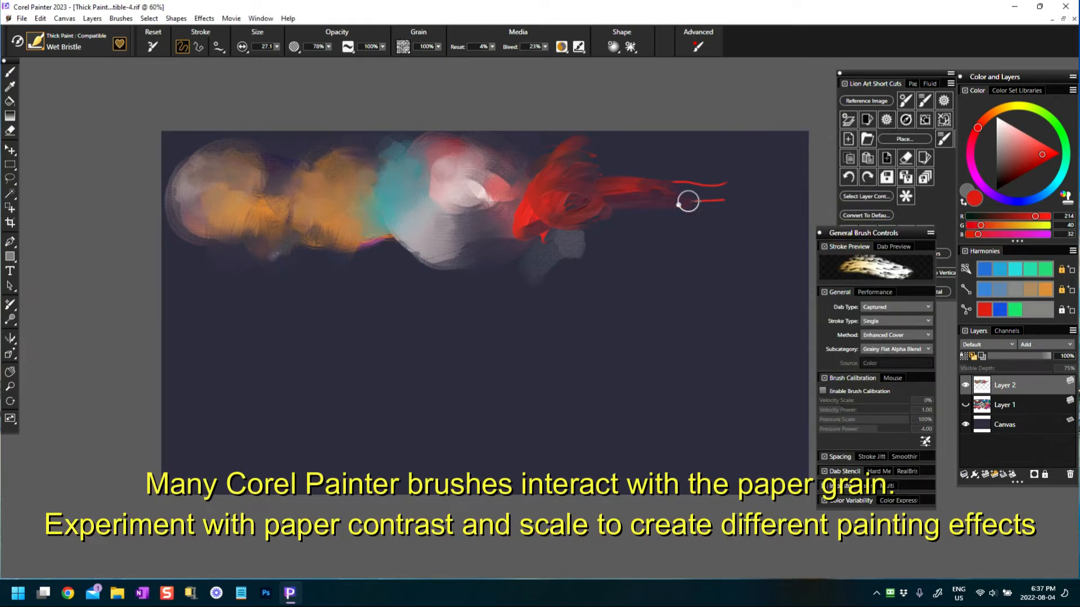
mouse_move(592, 186)
left_mouse_down()
mouse_move(680, 185)
mouse_move(669, 185)
mouse_move(695, 204)
left_mouse_up()
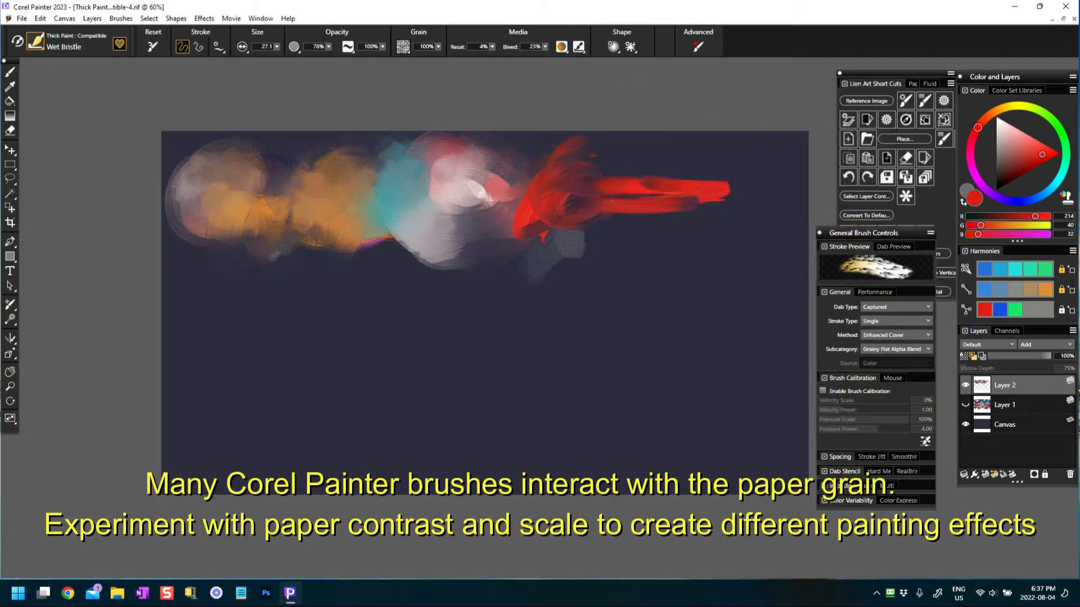
- Set the Fzm Canvas paper's scale and contrast to 190% each and paint textured red Wet Bristle strokes into a pointed oval
left_click(402, 44)
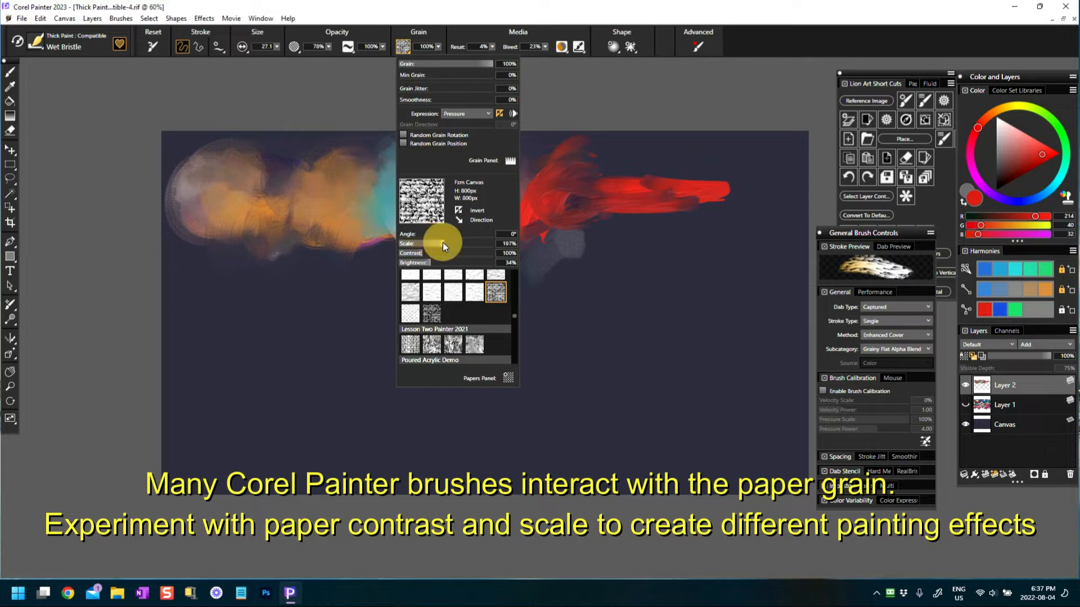
left_click_drag(444, 244, 441, 253)
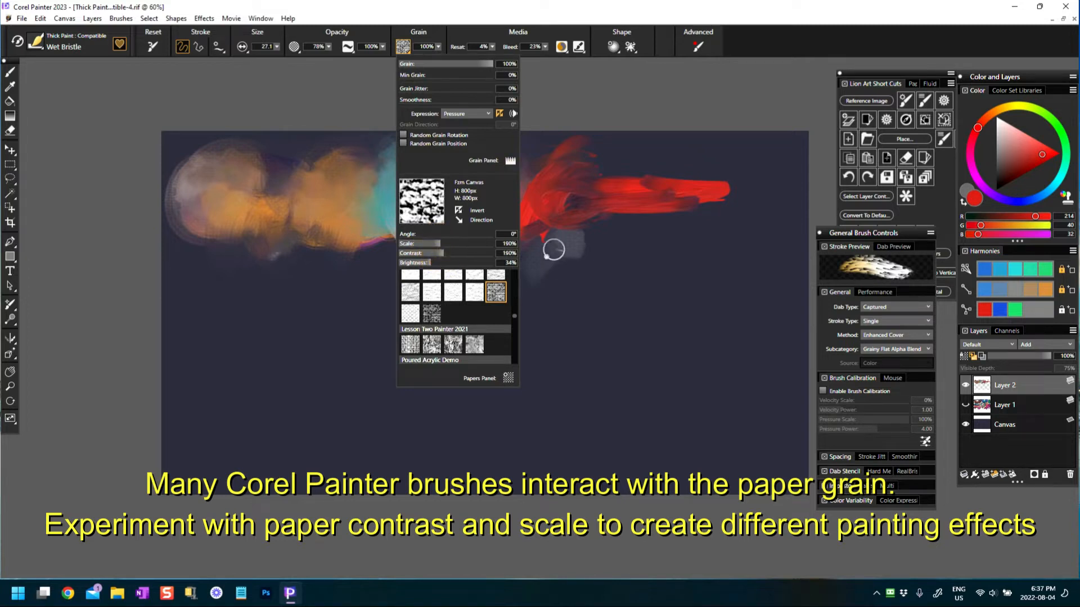
mouse_move(554, 248)
left_mouse_down()
mouse_move(545, 231)
mouse_move(577, 233)
mouse_move(568, 227)
mouse_move(583, 218)
mouse_move(505, 224)
left_mouse_up()
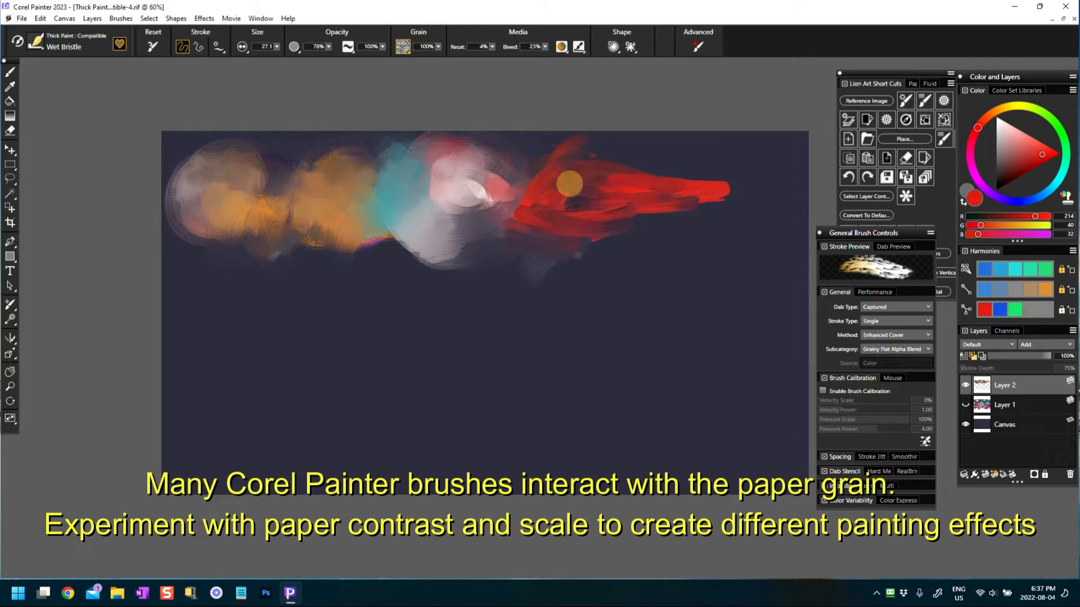
left_click_drag(673, 179, 608, 188)
left_click_drag(656, 231, 607, 227)
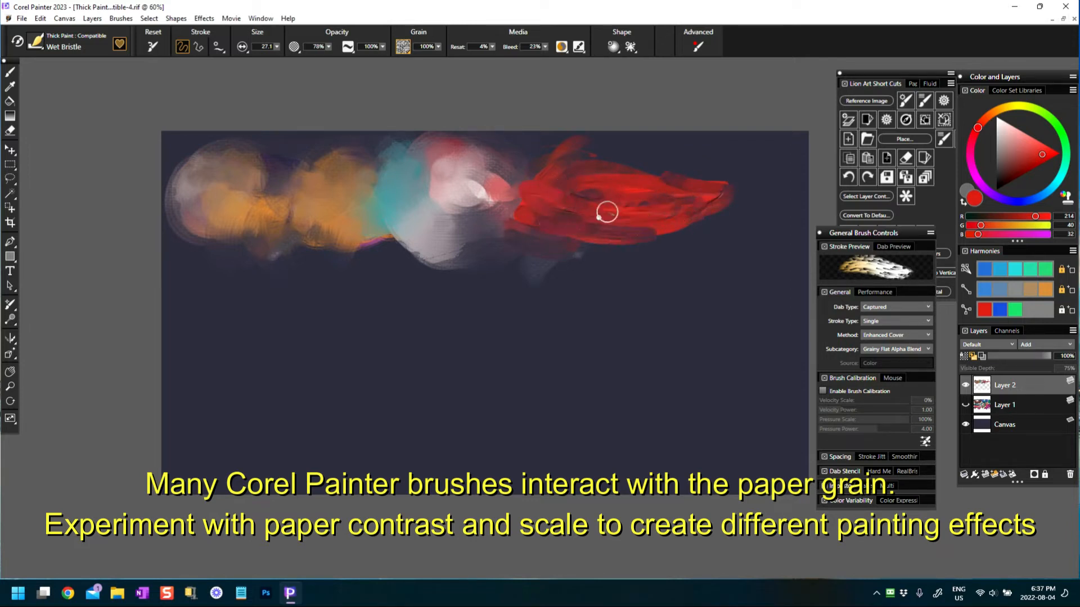
mouse_move(572, 163)
left_mouse_down()
mouse_move(577, 152)
mouse_move(517, 189)
left_mouse_up()
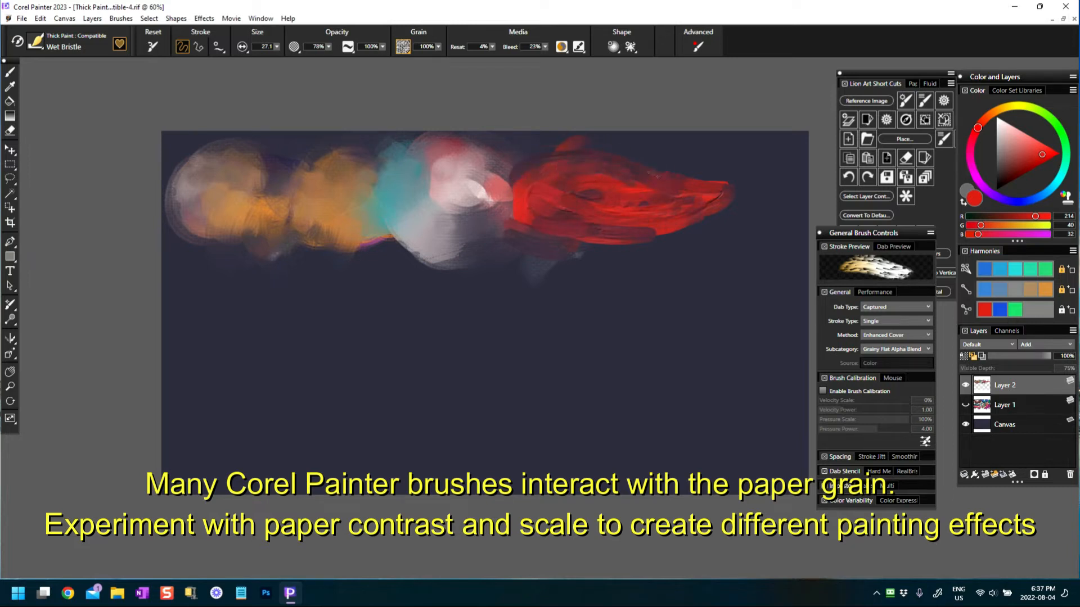
- Switch to the Scumble Blender brush and blend the red oval with the white, cyan and orange patches across the strip
left_click(42, 42)
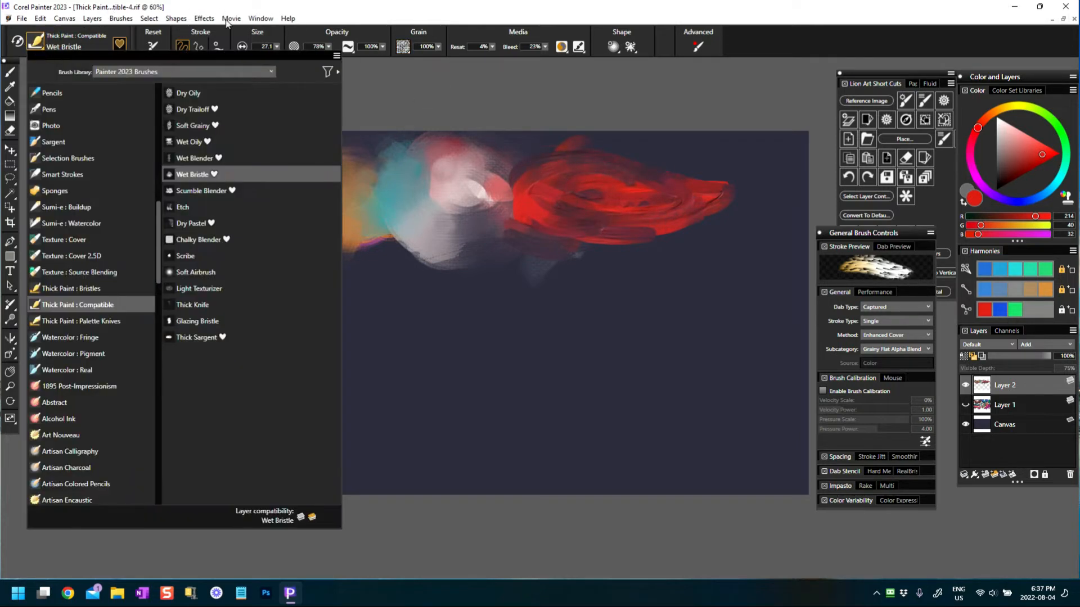
left_click(205, 191)
mouse_move(487, 213)
left_mouse_down()
mouse_move(519, 221)
mouse_move(533, 203)
mouse_move(518, 168)
mouse_move(544, 167)
mouse_move(657, 214)
left_mouse_up()
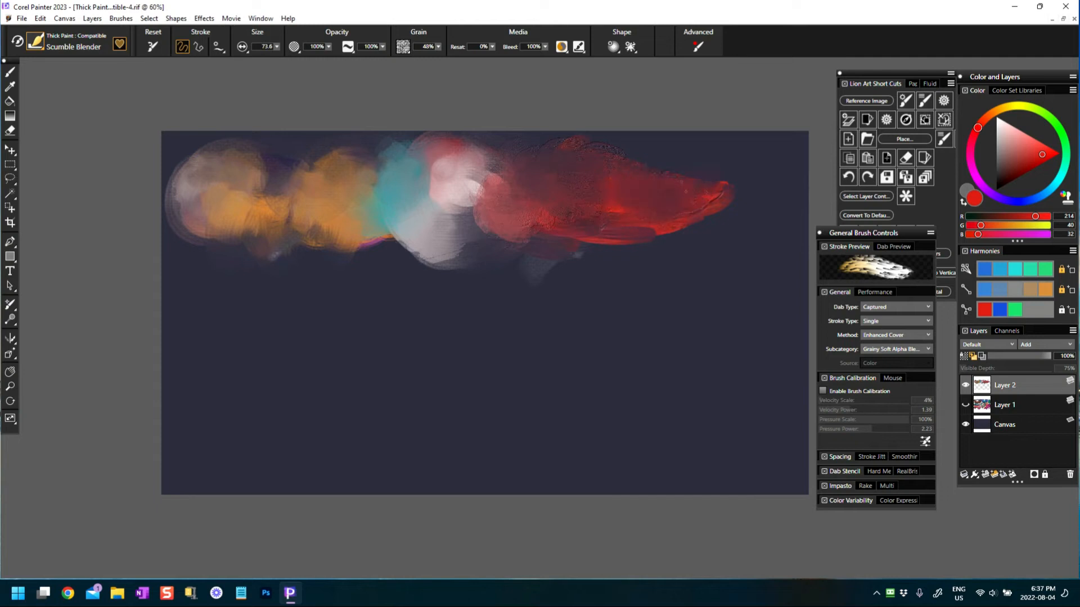
left_click_drag(449, 183, 409, 190)
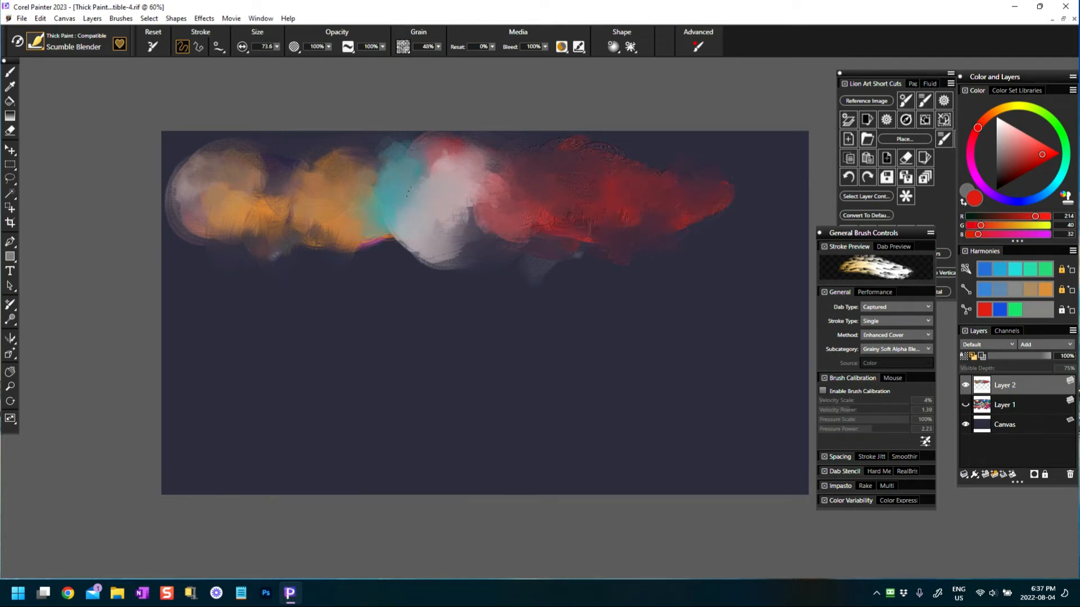
left_click_drag(311, 182, 175, 192)
mouse_move(266, 166)
left_mouse_down()
mouse_move(260, 151)
mouse_move(203, 194)
left_mouse_up()
mouse_move(292, 173)
left_mouse_down()
mouse_move(288, 145)
mouse_move(329, 178)
mouse_move(325, 153)
mouse_move(385, 144)
mouse_move(376, 155)
mouse_move(473, 189)
mouse_move(472, 158)
mouse_move(548, 167)
left_mouse_up()
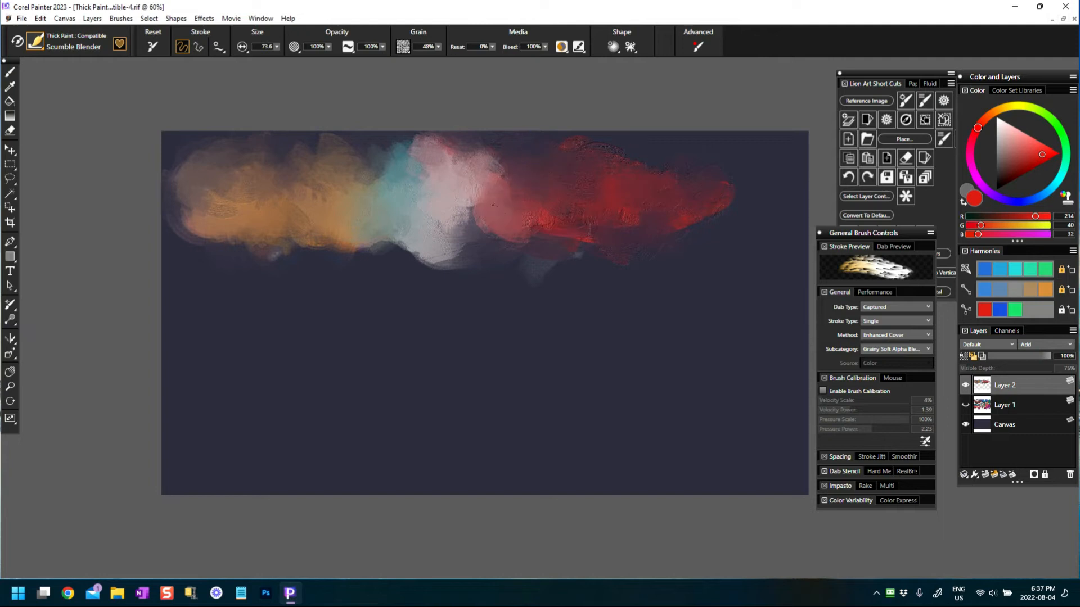
- Scumble the red area's lower and upper edges outward and soften the white patch's transition into the red
mouse_move(550, 231)
left_mouse_down()
mouse_move(603, 234)
mouse_move(659, 178)
mouse_move(678, 225)
left_mouse_up()
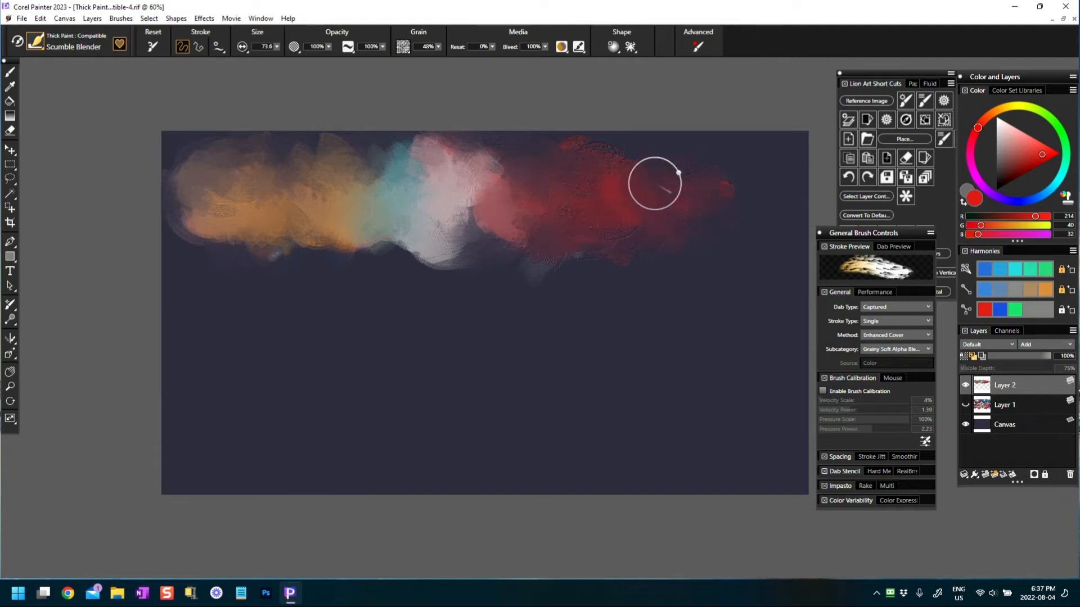
mouse_move(641, 182)
left_mouse_down()
mouse_move(630, 169)
mouse_move(654, 176)
left_mouse_up()
left_click_drag(649, 174, 587, 155)
mouse_move(420, 196)
left_mouse_down()
mouse_move(450, 241)
mouse_move(462, 210)
mouse_move(381, 224)
mouse_move(433, 217)
left_mouse_up()
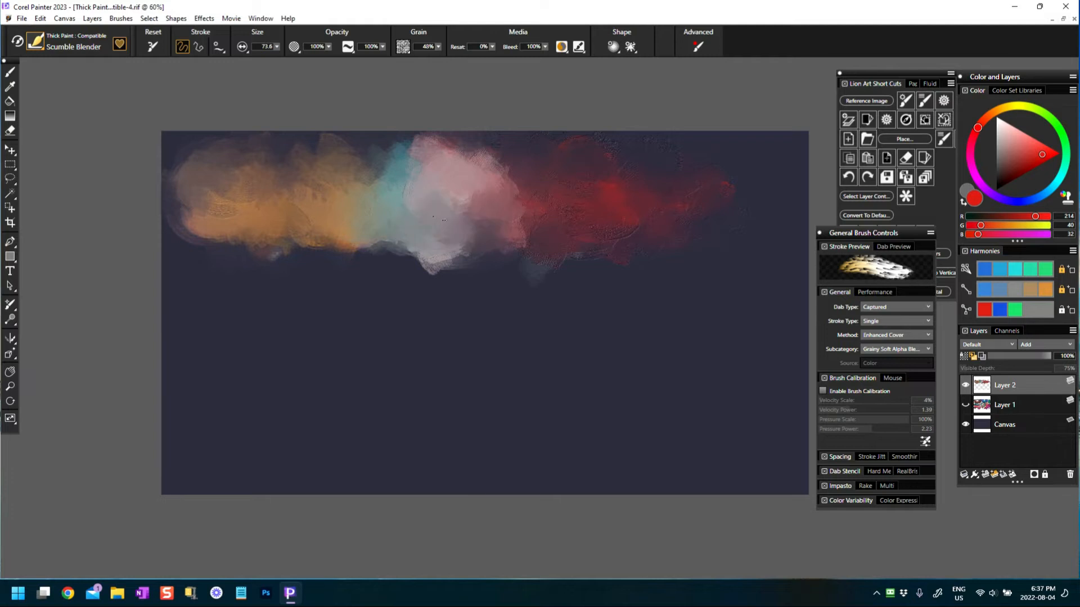
- Switch to the Etch brush and work paper texture into the white, orange and cyan areas
left_click(36, 42)
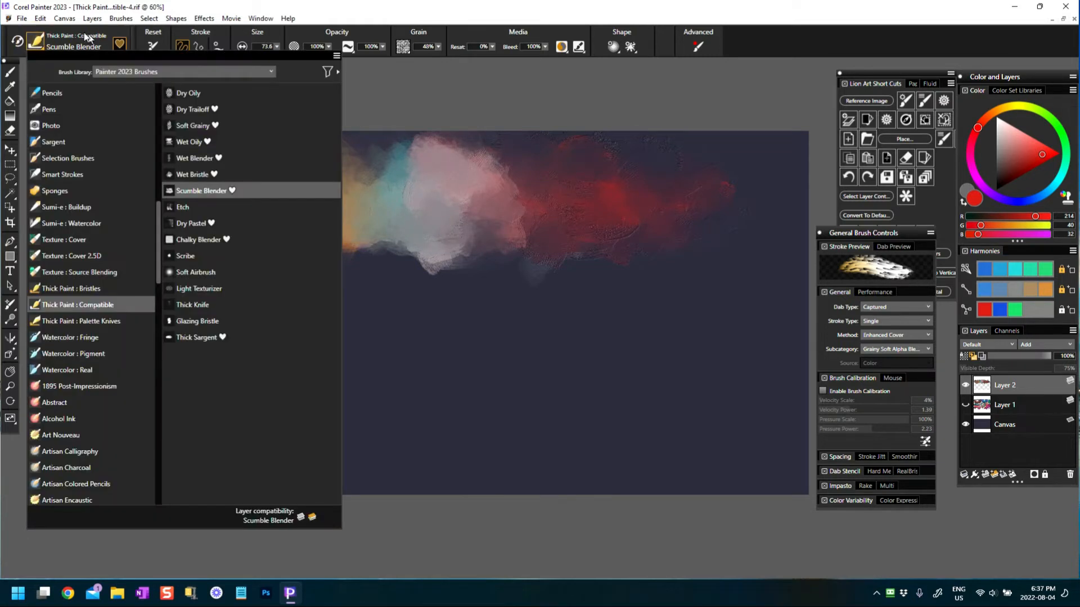
left_click(182, 209)
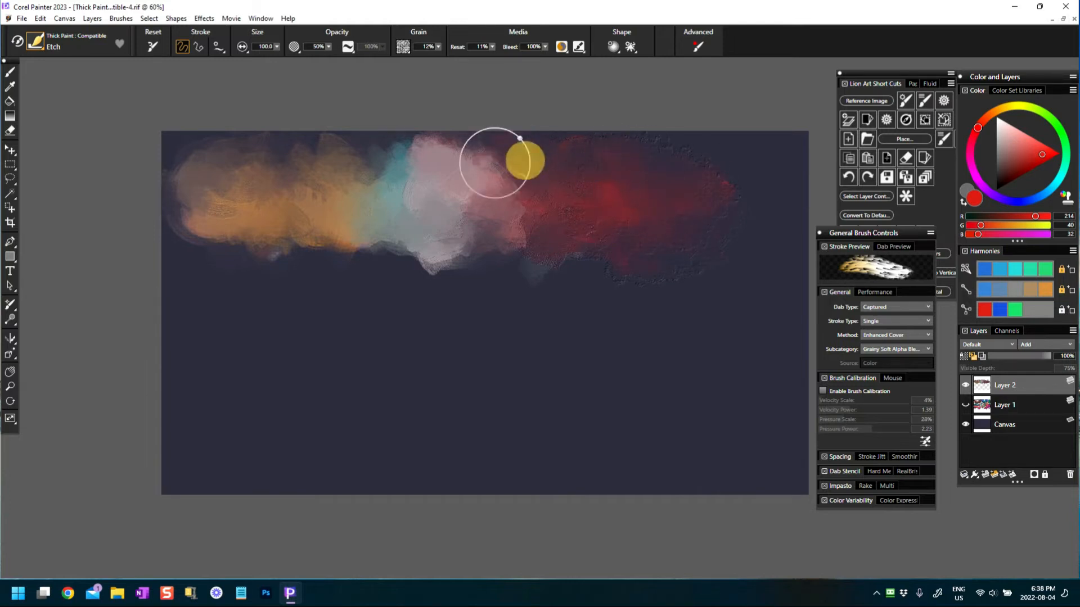
mouse_move(502, 245)
left_mouse_down()
mouse_move(439, 241)
mouse_move(374, 212)
mouse_move(236, 209)
mouse_move(263, 205)
mouse_move(241, 168)
left_mouse_up()
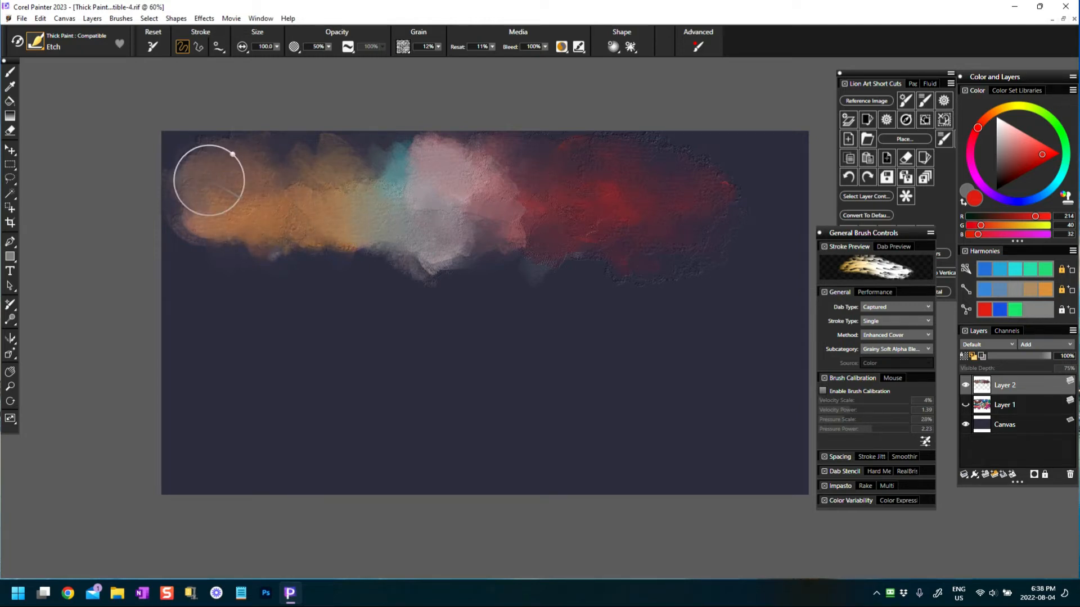
scroll(200, 217, "up", 2)
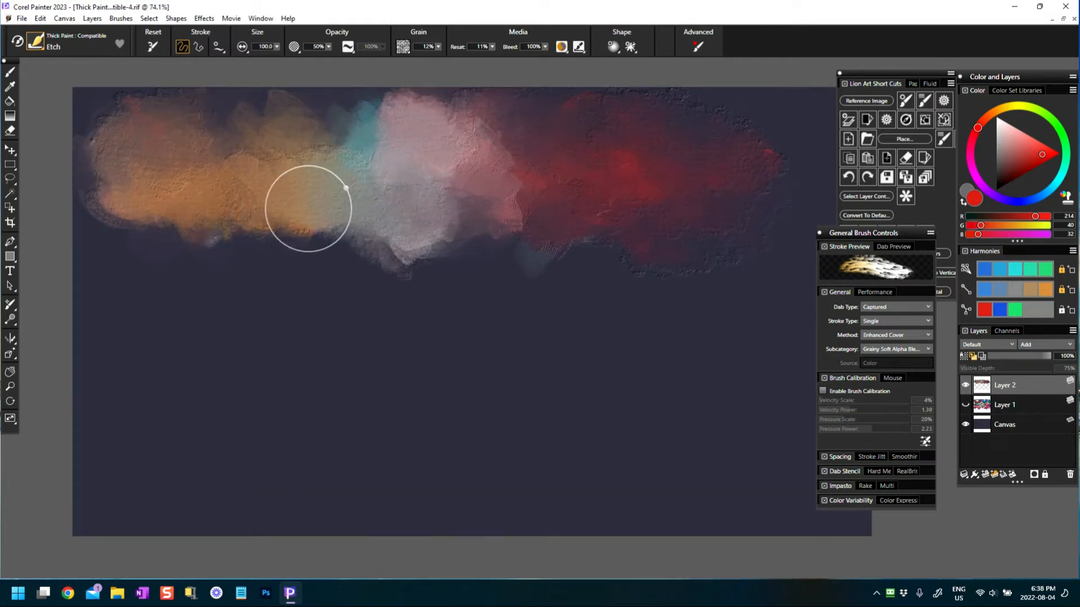
mouse_move(311, 211)
left_mouse_down()
mouse_move(347, 241)
mouse_move(328, 224)
left_mouse_up()
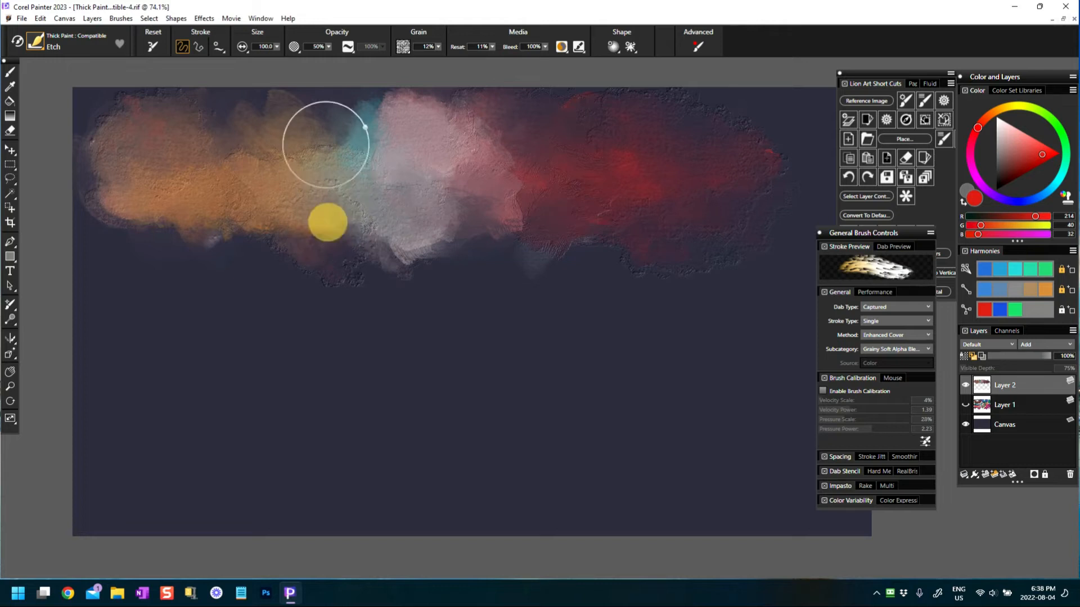
left_click_drag(325, 144, 339, 152)
- Etch more paper texture along the strip's lower edge beneath the white patch and over the red area
mouse_move(574, 255)
left_mouse_down()
mouse_move(546, 239)
mouse_move(578, 240)
left_mouse_up()
mouse_move(444, 225)
left_mouse_down()
mouse_move(463, 251)
mouse_move(583, 252)
left_mouse_up()
left_click_drag(695, 247, 703, 226)
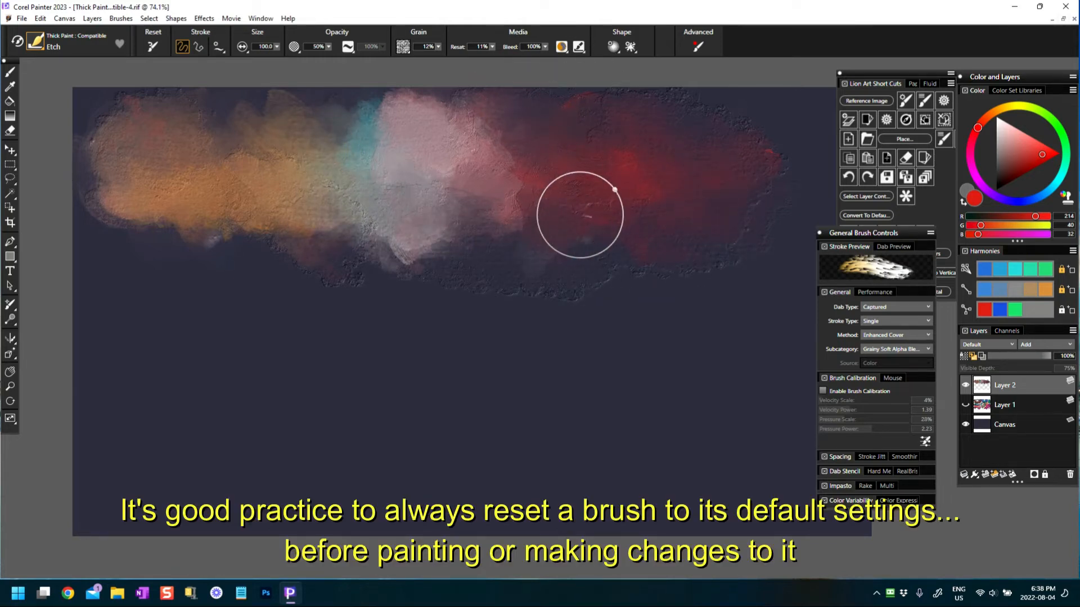
left_click_drag(568, 229, 532, 233)
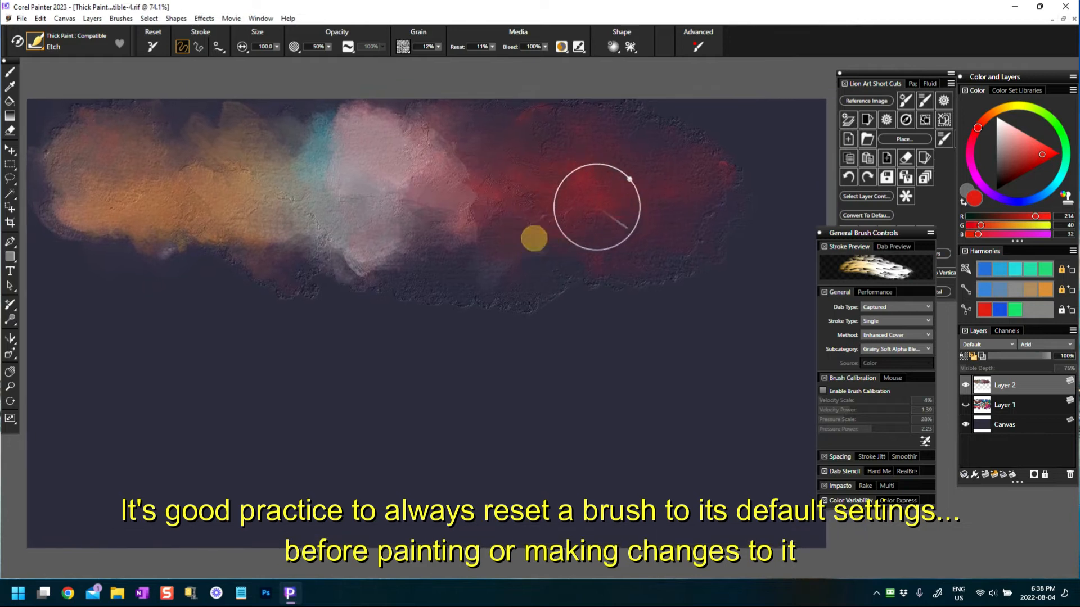
mouse_move(593, 251)
left_mouse_down()
mouse_move(695, 221)
mouse_move(680, 164)
mouse_move(703, 157)
left_mouse_up()
left_click_drag(522, 273, 518, 275)
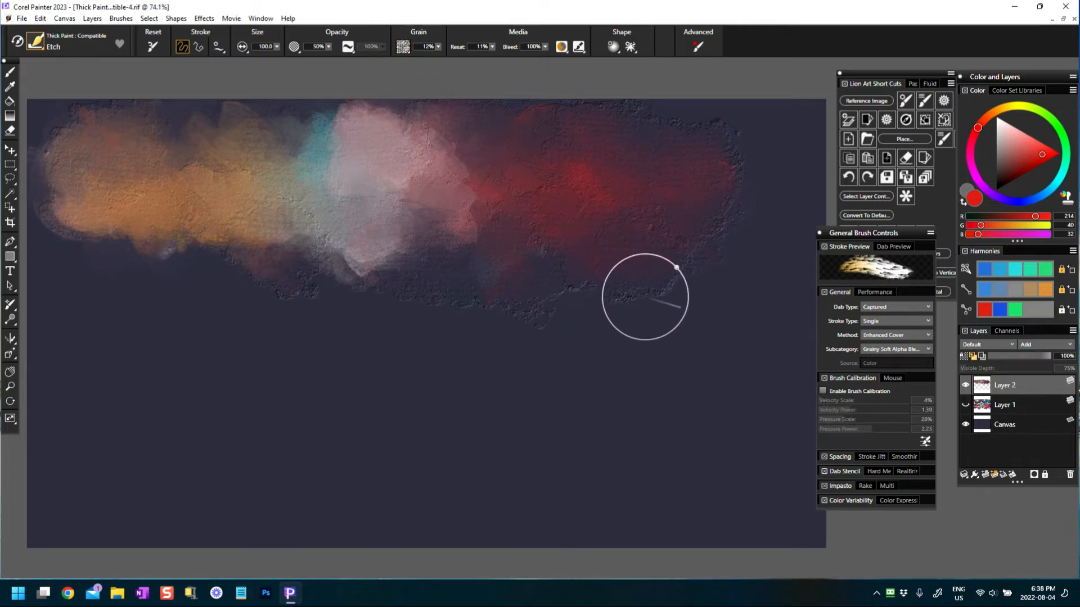
- Etch paper texture outward around the red area's lower and outer edges and beneath the orange and white patches
left_click_drag(643, 294, 688, 273)
mouse_move(725, 197)
left_mouse_down()
mouse_move(733, 187)
mouse_move(680, 150)
mouse_move(779, 122)
mouse_move(792, 186)
mouse_move(689, 277)
mouse_move(728, 285)
mouse_move(632, 331)
left_mouse_up()
mouse_move(383, 279)
left_mouse_down()
mouse_move(316, 292)
mouse_move(468, 306)
mouse_move(250, 260)
mouse_move(229, 279)
mouse_move(194, 258)
left_mouse_up()
left_click_drag(380, 303, 405, 321)
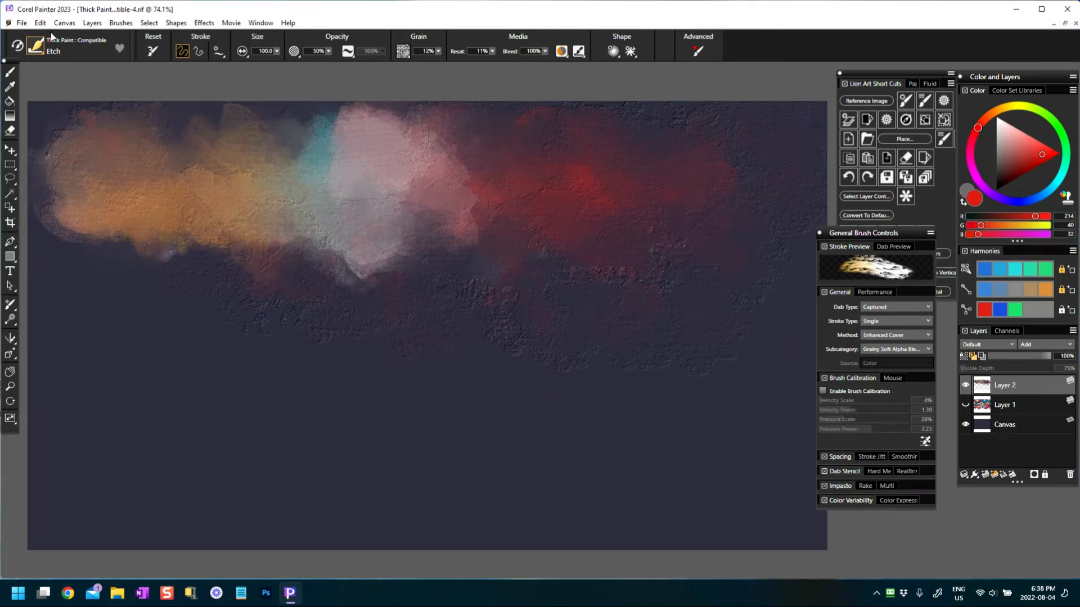
- Switch to the Dry Pastel brush and choose a bright blue paint colour
left_click(34, 49)
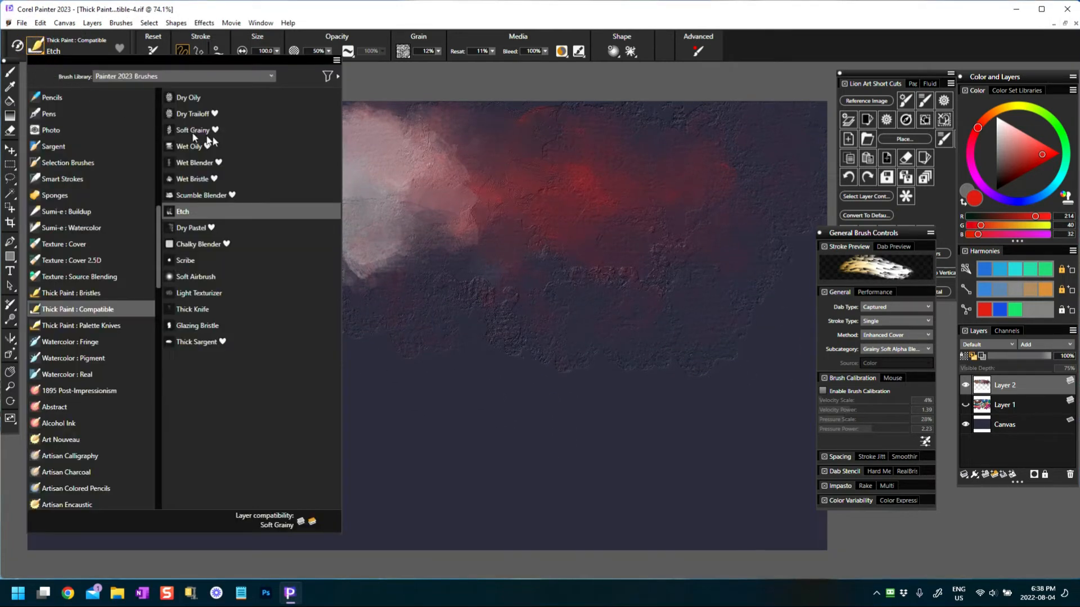
left_click(193, 228)
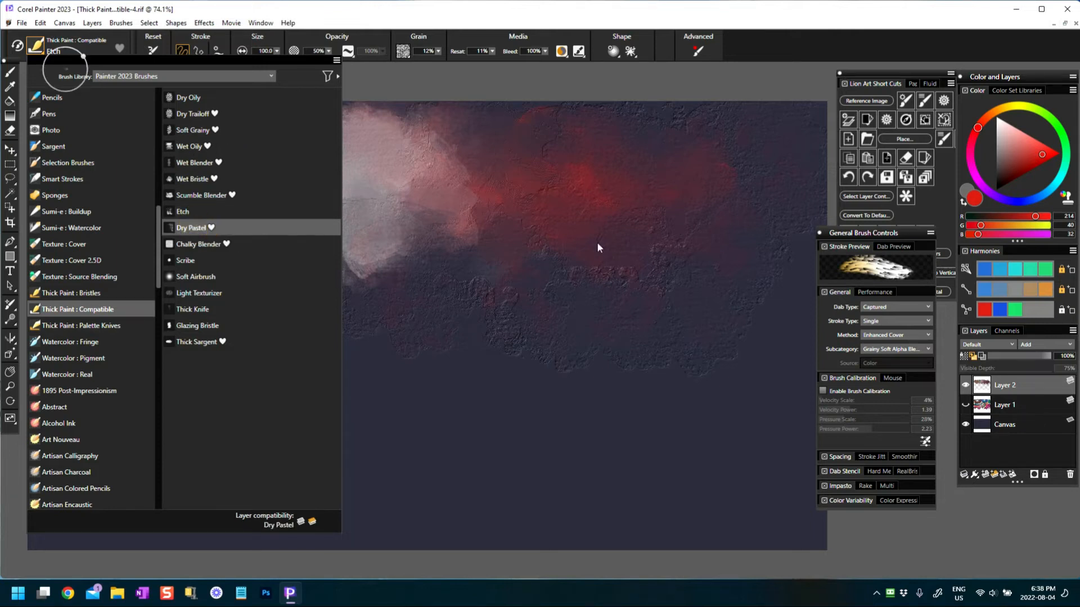
left_click(572, 233)
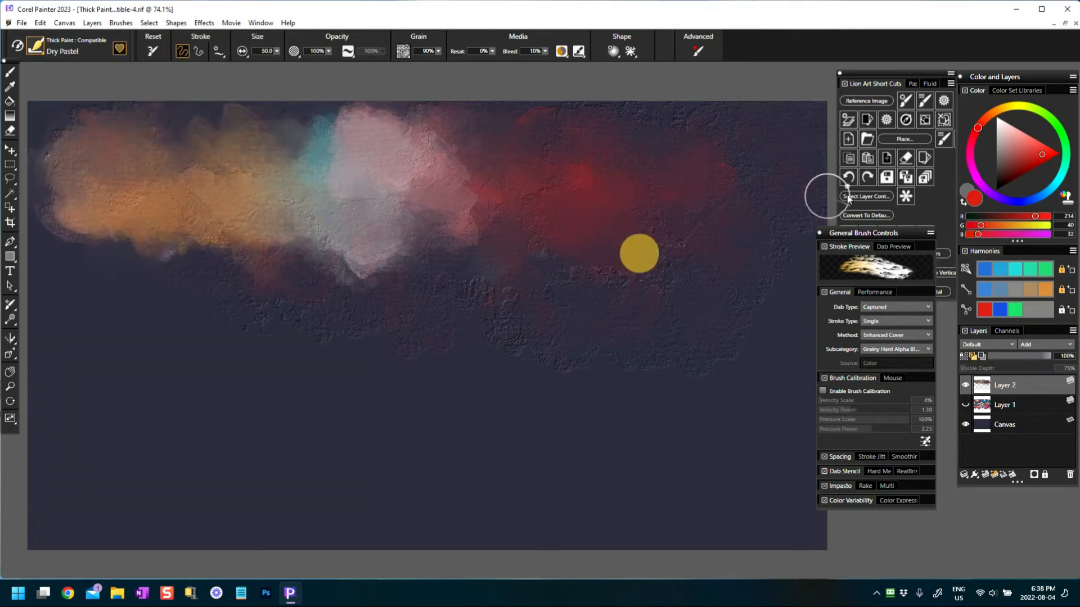
left_click(1036, 198)
left_click_drag(1038, 197, 1049, 191)
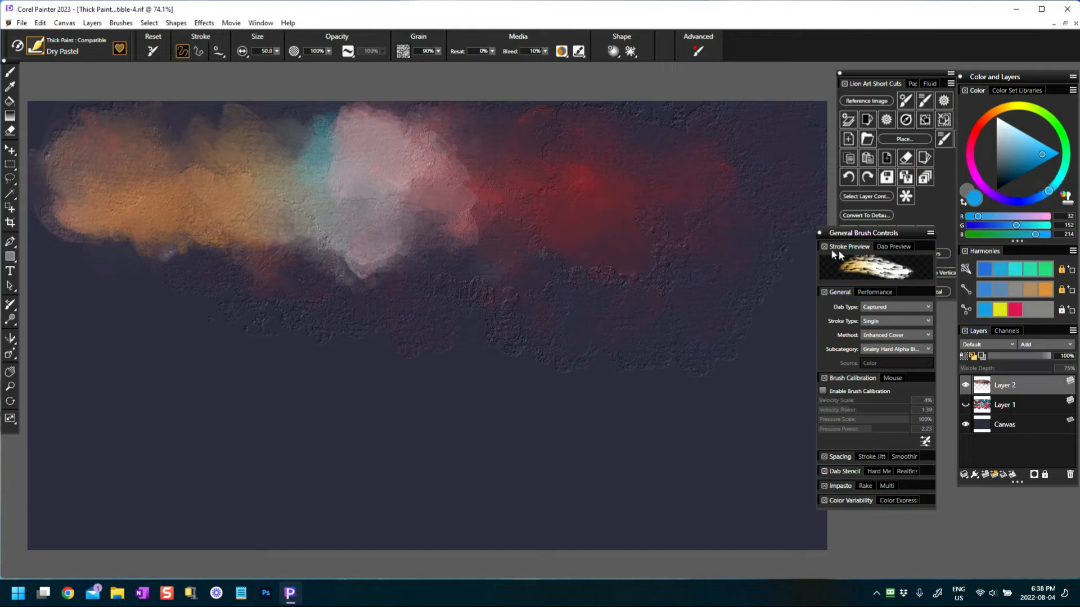
- Calibrate the Dry Pastel brush with a sample stroke and test it by blending the white patch's edge into the red
left_click_drag(852, 238, 854, 216)
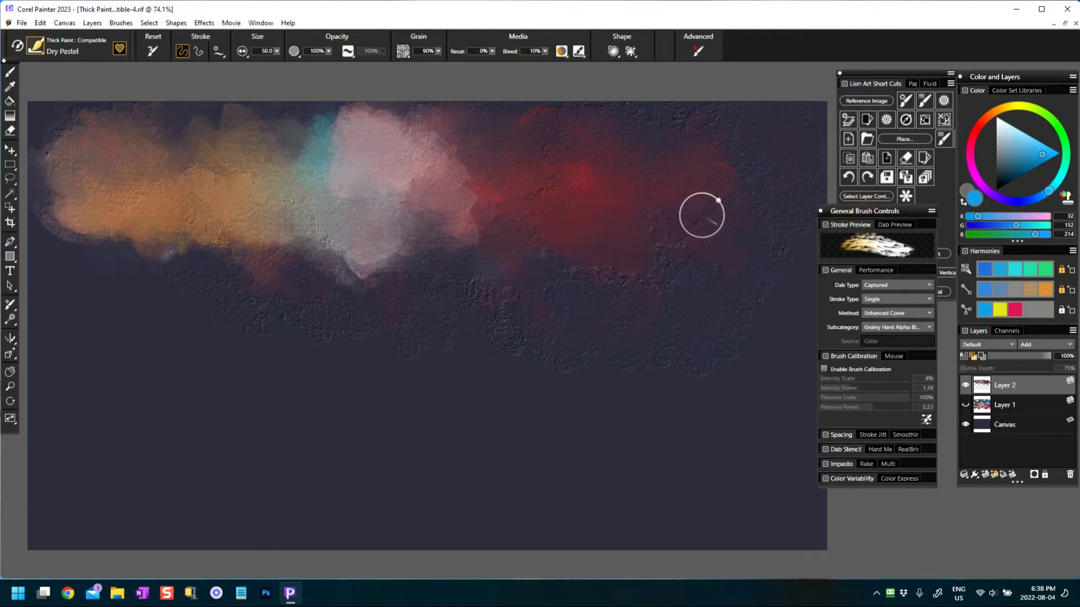
left_click(925, 420)
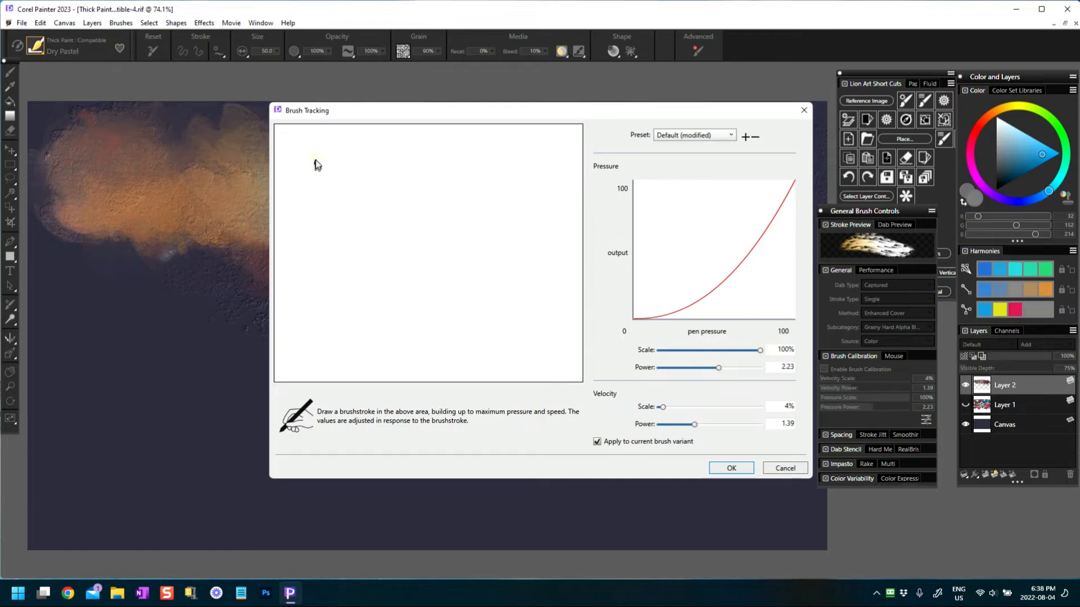
left_click_drag(315, 163, 569, 382)
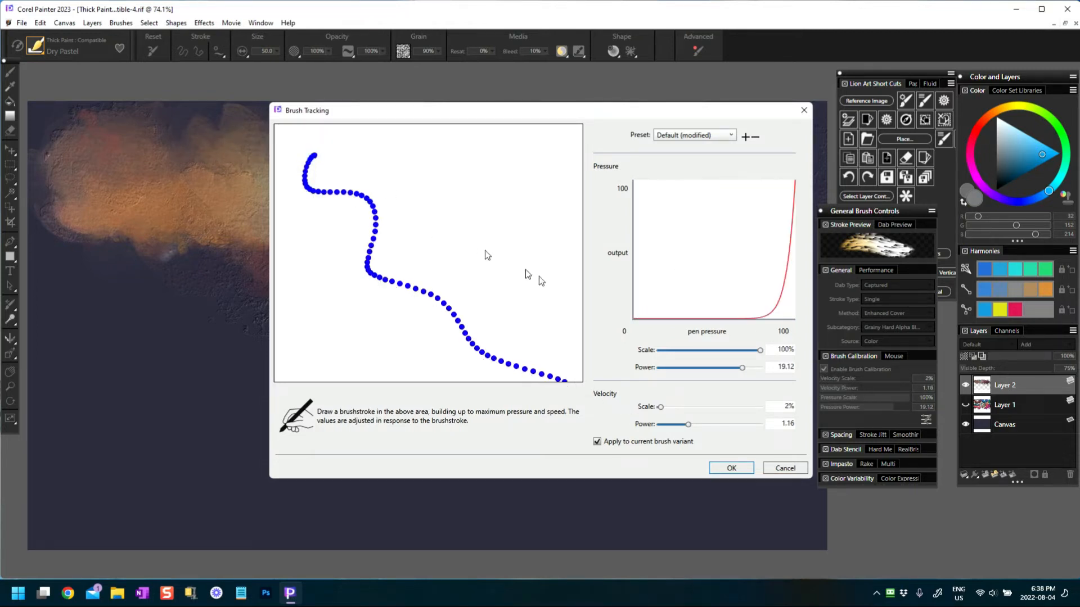
left_click(729, 469)
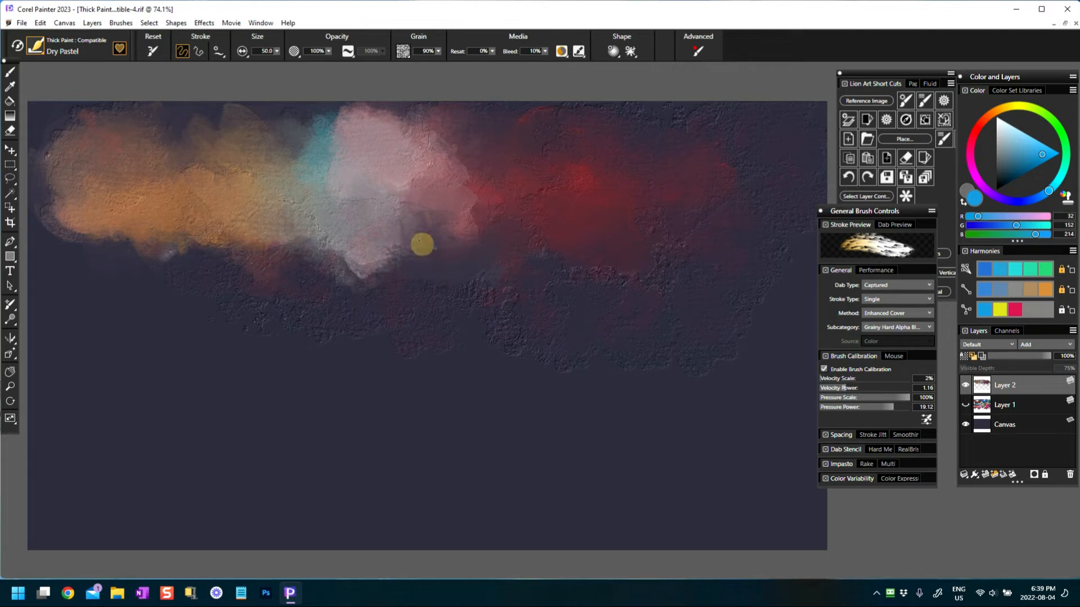
mouse_move(422, 244)
left_mouse_down()
mouse_move(497, 227)
mouse_move(356, 228)
mouse_move(459, 235)
left_mouse_up()
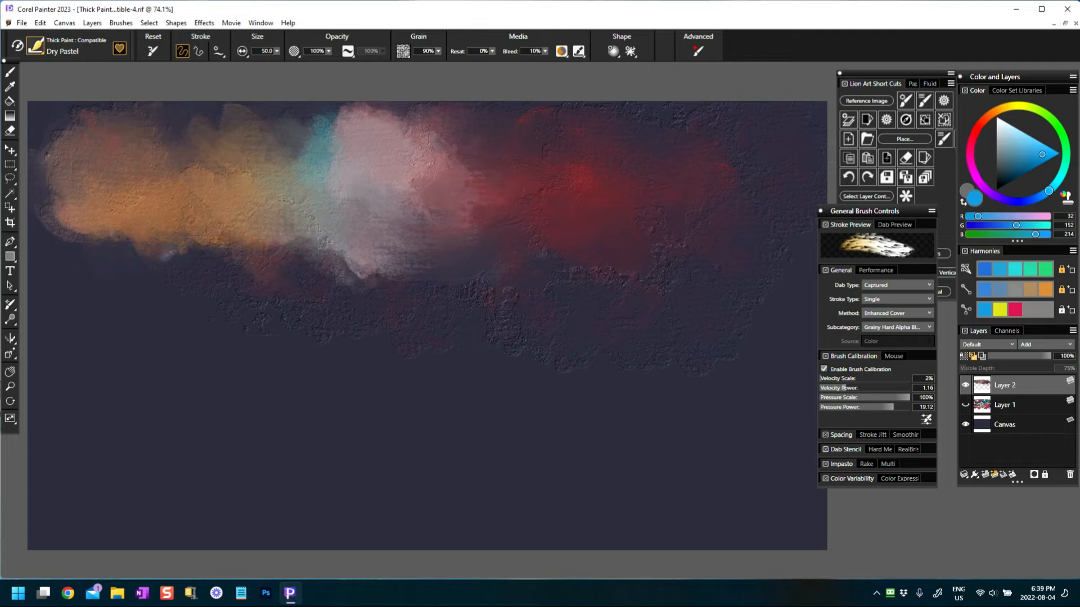
- Set the resaturation to 100% and paint a grainy blue patch where the white meets the red
mouse_move(492, 51)
left_mouse_down()
mouse_move(485, 59)
mouse_move(507, 56)
left_mouse_up()
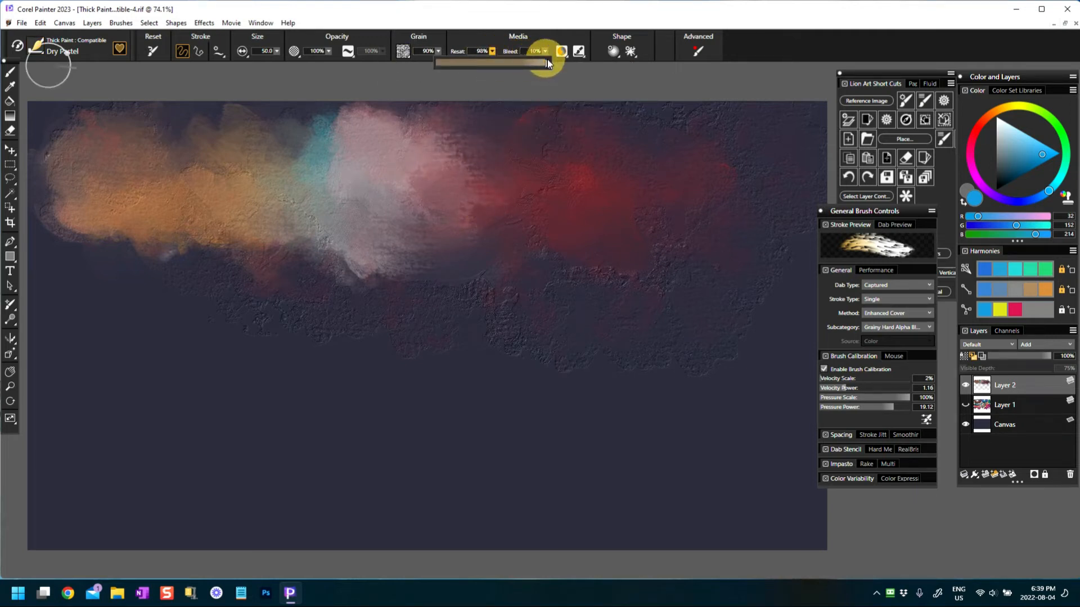
mouse_move(438, 219)
left_mouse_down()
mouse_move(462, 198)
mouse_move(455, 236)
left_mouse_up()
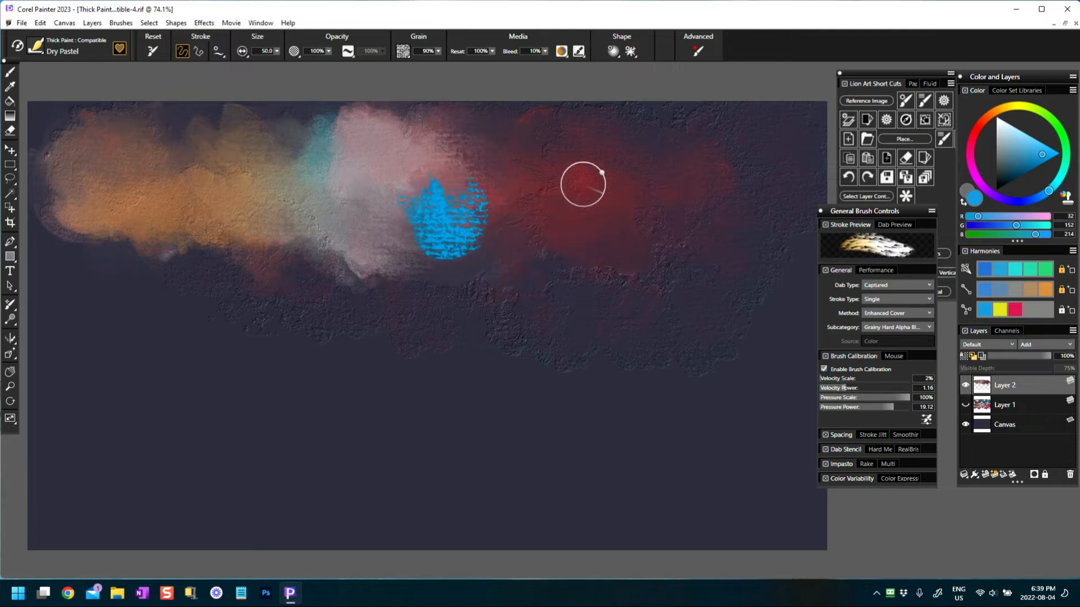
left_click_drag(413, 183, 469, 163)
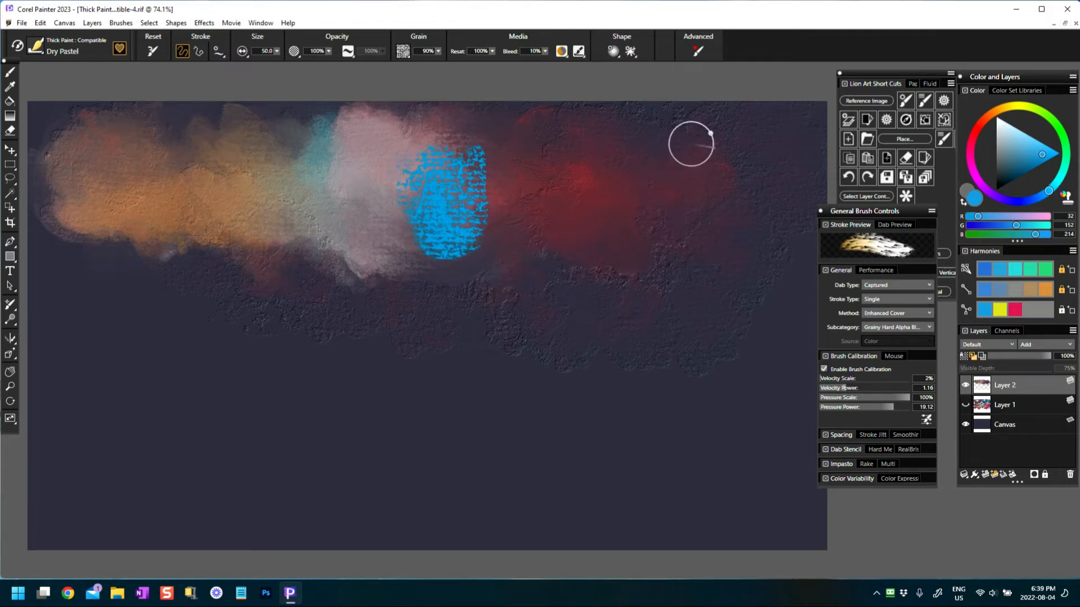
- Lay pale blue-white pastel strokes at brush size 9.7 over the white patch beside the blue
left_click(1004, 129)
mouse_move(388, 160)
left_mouse_down()
mouse_move(397, 178)
mouse_move(394, 147)
mouse_move(377, 148)
mouse_move(388, 205)
mouse_move(410, 196)
left_mouse_up()
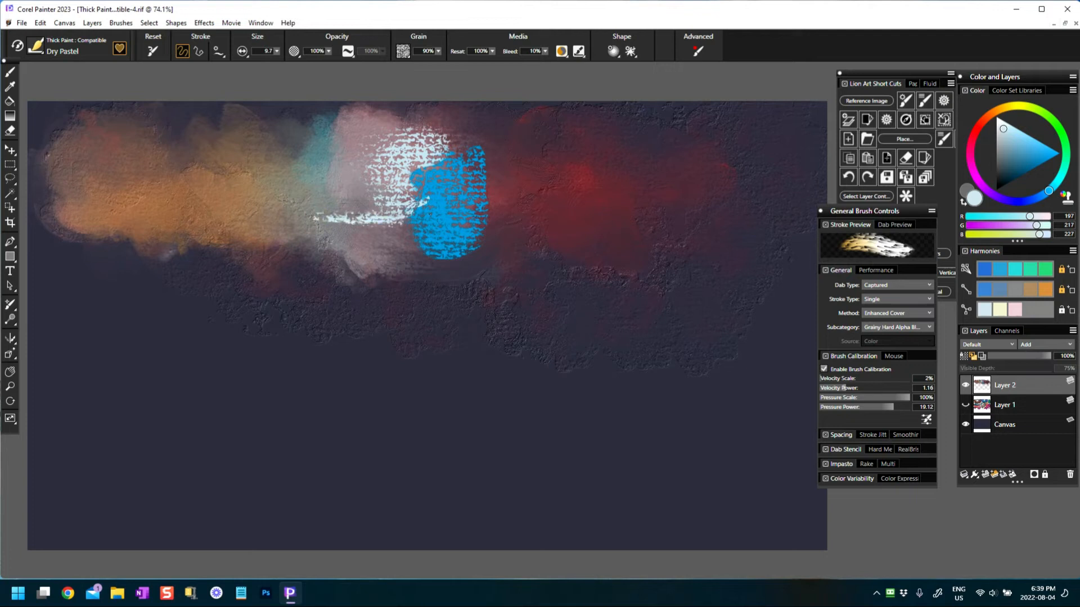
mouse_move(369, 245)
left_mouse_down()
mouse_move(410, 260)
mouse_move(334, 278)
mouse_move(394, 287)
left_mouse_up()
left_click_drag(347, 144, 420, 126)
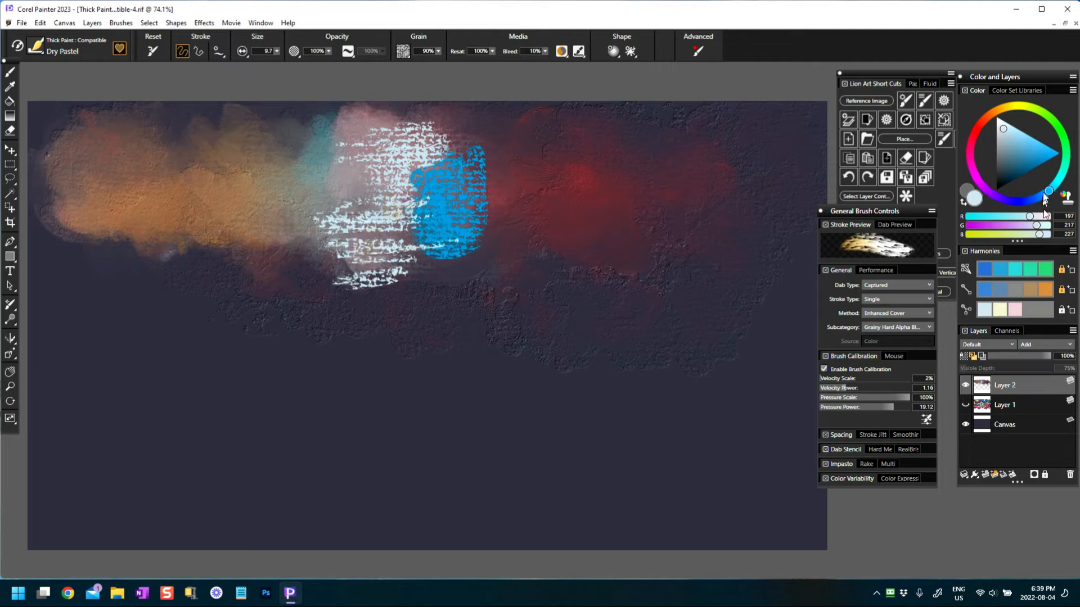
- Choose a slightly deeper blue and extend the blue patch with fine strokes along its upper, lower and outer edges
left_click(1046, 163)
left_click(1039, 158)
mouse_move(372, 219)
left_mouse_down()
mouse_move(434, 234)
mouse_move(415, 257)
left_mouse_up()
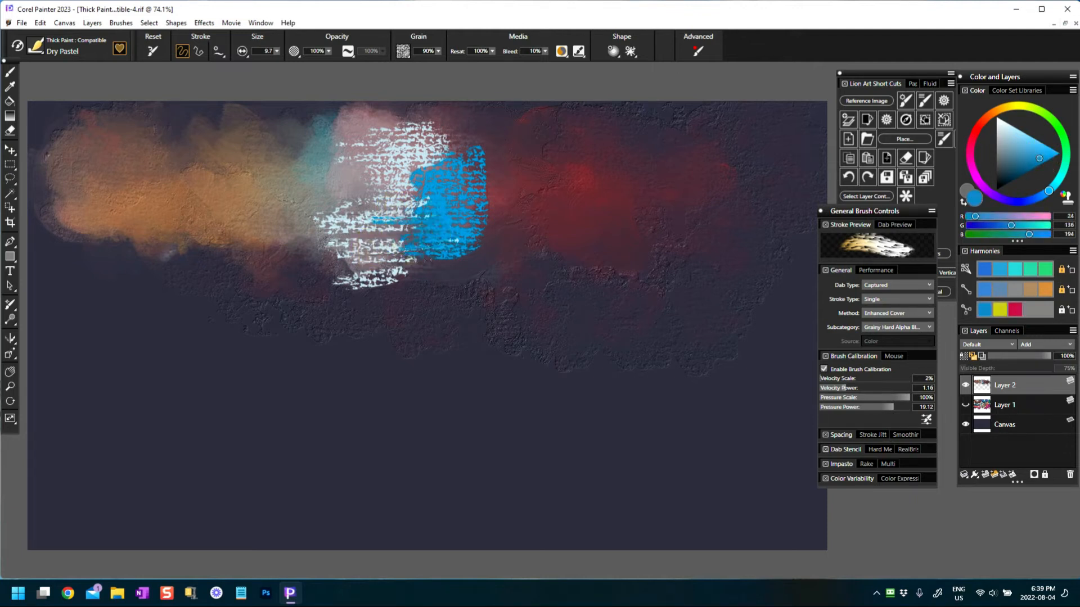
left_click_drag(445, 171, 458, 140)
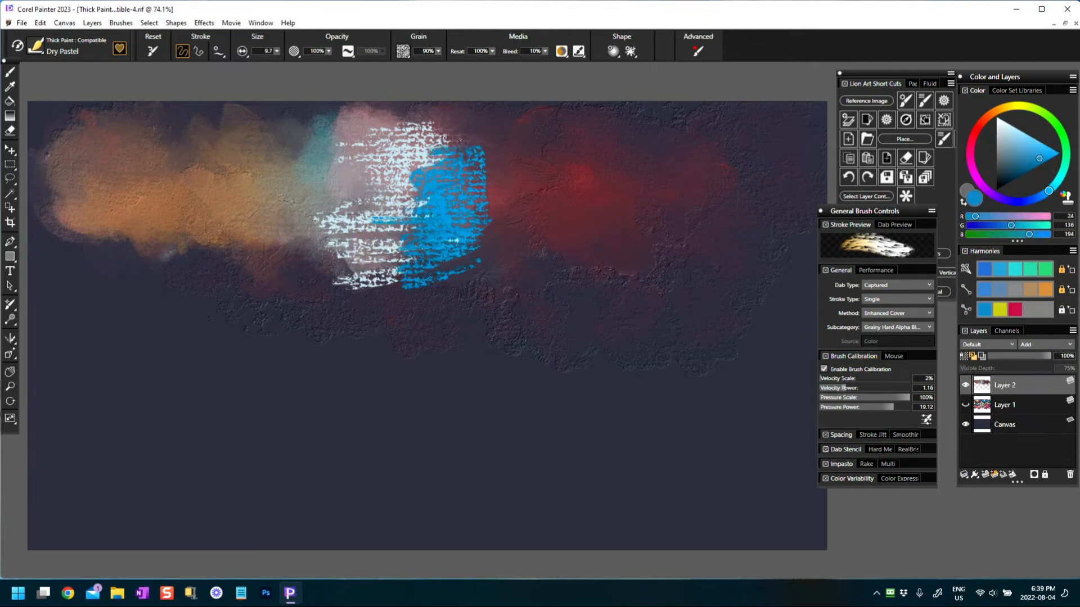
left_click_drag(491, 181, 465, 252)
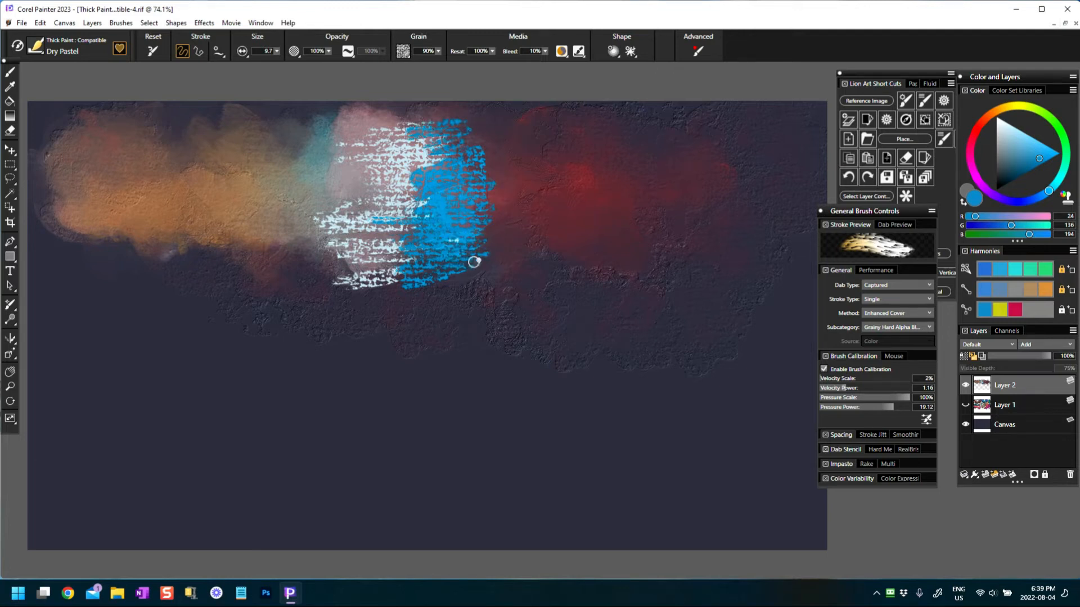
- Change the paper to Canvas Traditional and paint blue strokes at size 22.6 from the blue patch into the red area
left_click(403, 51)
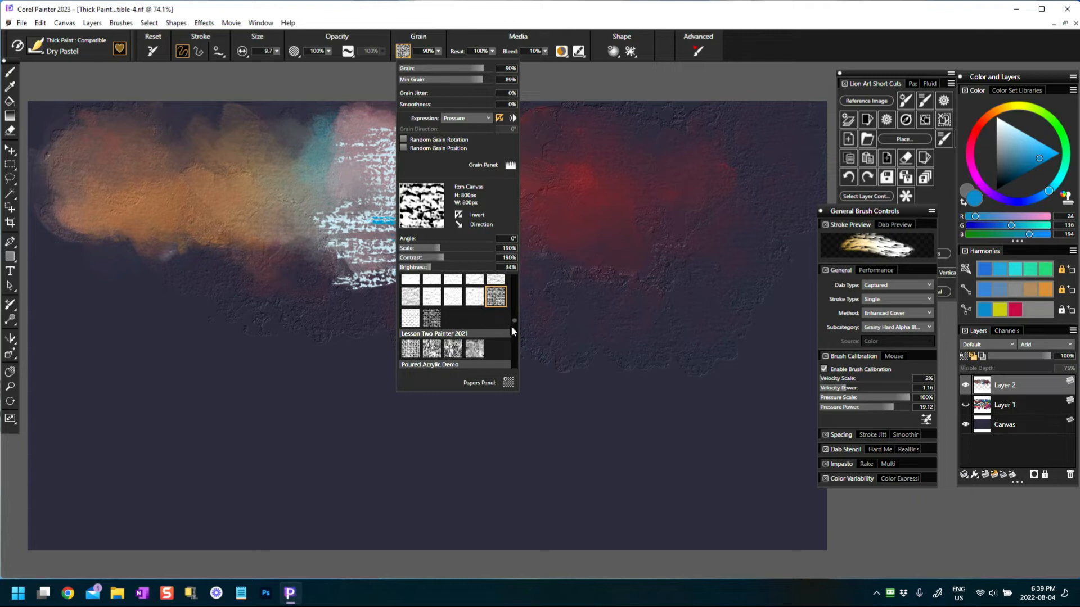
left_click_drag(514, 321, 519, 362)
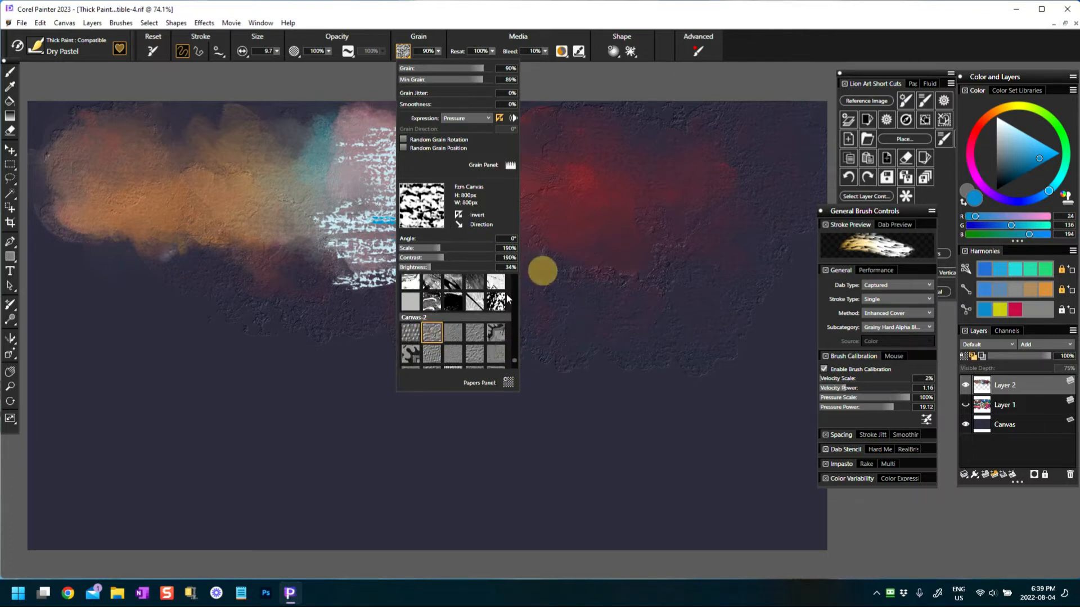
left_click(488, 344)
left_click_drag(496, 222, 489, 223)
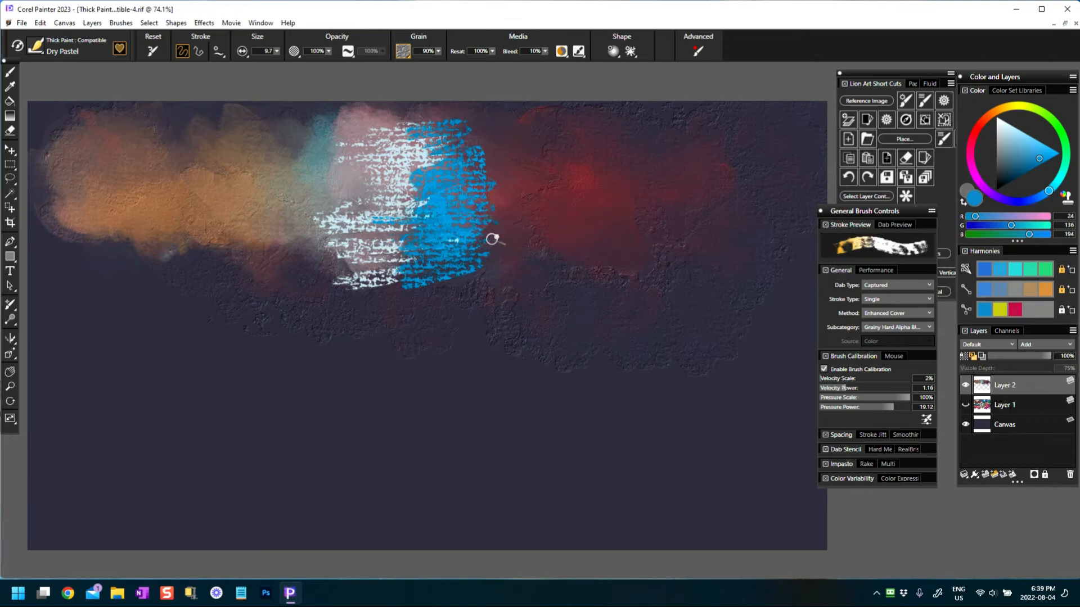
mouse_move(526, 258)
left_mouse_down()
mouse_move(498, 225)
mouse_move(478, 235)
mouse_move(560, 213)
left_mouse_up()
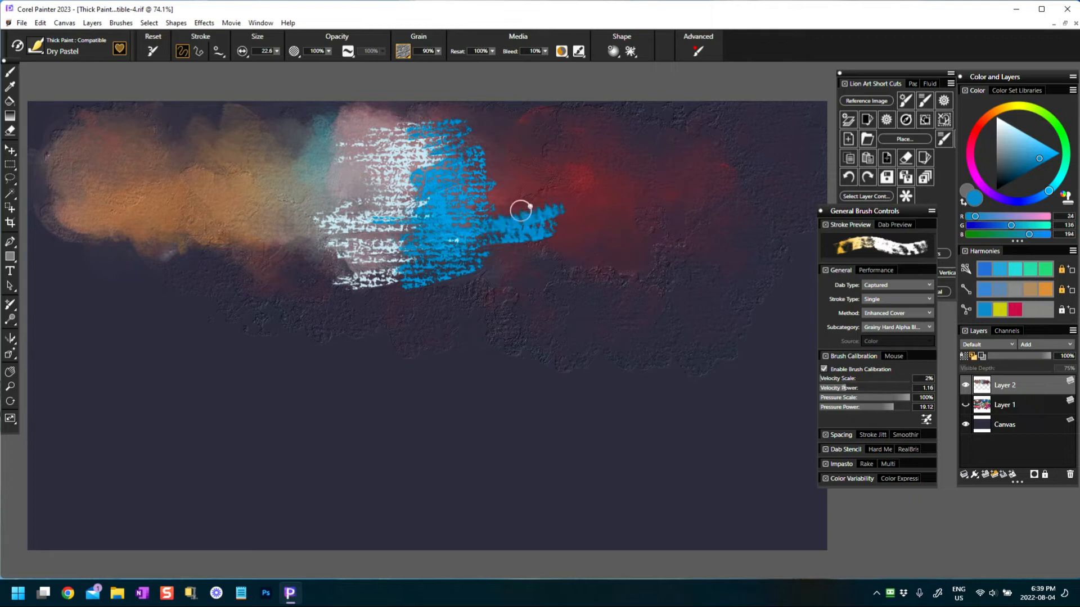
mouse_move(476, 213)
left_mouse_down()
mouse_move(508, 202)
mouse_move(489, 204)
mouse_move(511, 180)
mouse_move(429, 151)
mouse_move(478, 119)
left_mouse_up()
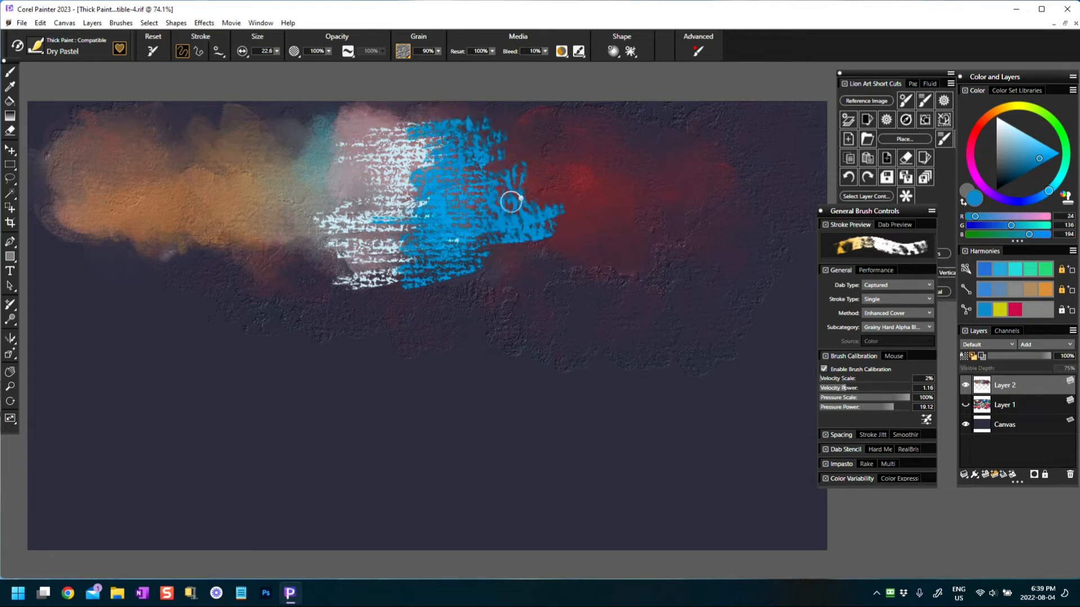
mouse_move(510, 204)
left_mouse_down()
mouse_move(530, 207)
mouse_move(529, 197)
left_mouse_up()
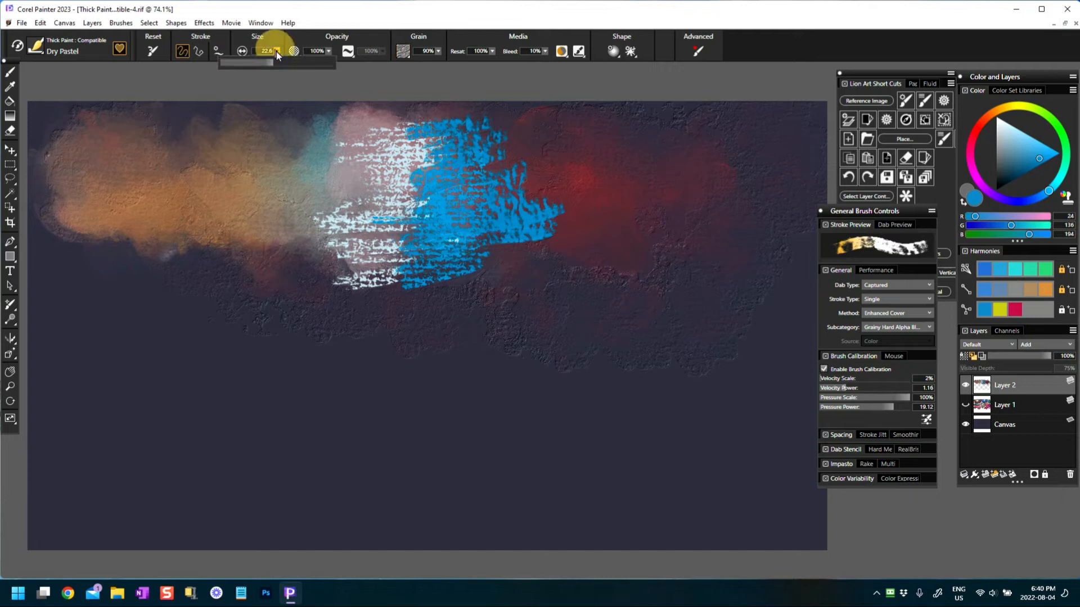
- Enlarge the brush to 87.9 and spread coarse-grained blue over the red area and beneath the white patch
left_click_drag(289, 63, 296, 62)
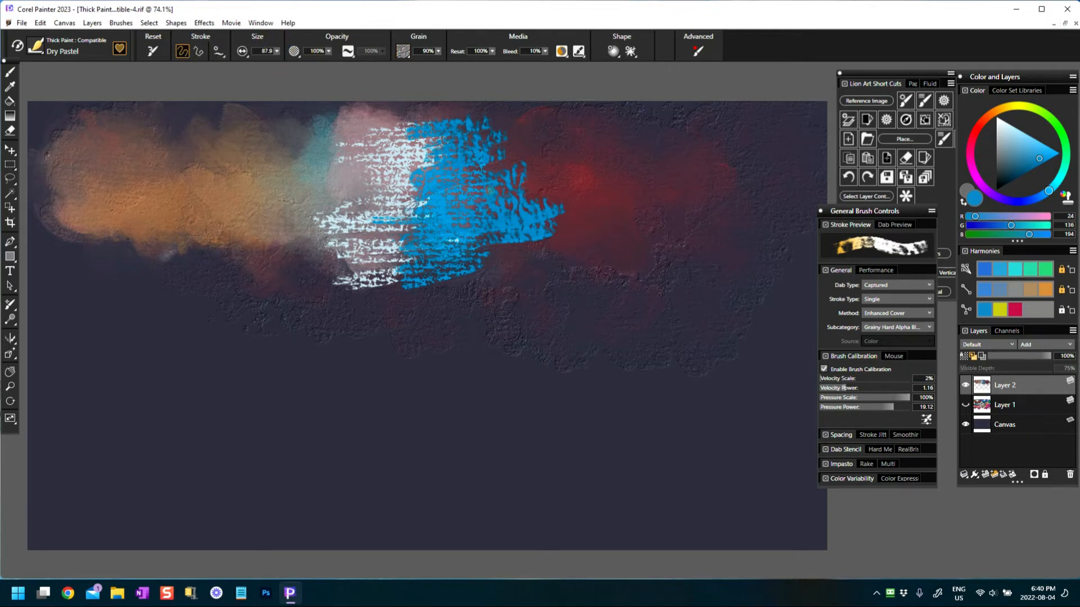
mouse_move(506, 138)
left_mouse_down()
mouse_move(520, 261)
mouse_move(486, 258)
mouse_move(523, 256)
left_mouse_up()
mouse_move(337, 264)
left_mouse_down()
mouse_move(388, 293)
mouse_move(332, 230)
mouse_move(338, 188)
mouse_move(360, 275)
left_mouse_up()
mouse_move(444, 285)
left_mouse_down()
mouse_move(499, 283)
mouse_move(460, 287)
mouse_move(559, 233)
mouse_move(552, 167)
mouse_move(495, 127)
mouse_move(588, 238)
mouse_move(545, 271)
mouse_move(599, 270)
left_mouse_up()
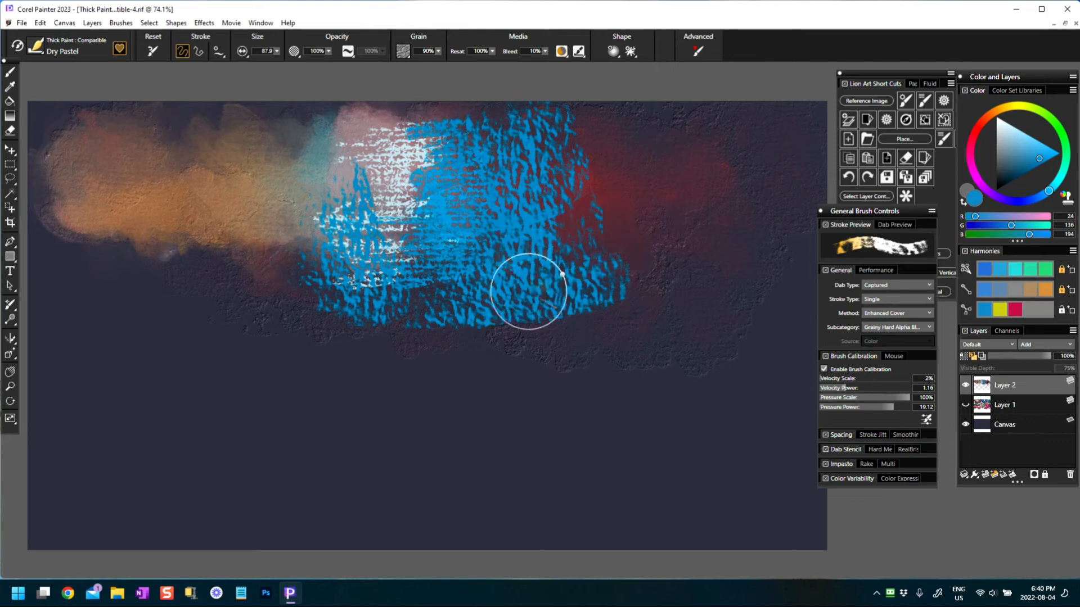
mouse_move(641, 225)
left_mouse_down()
mouse_move(578, 324)
mouse_move(629, 333)
mouse_move(720, 264)
left_mouse_up()
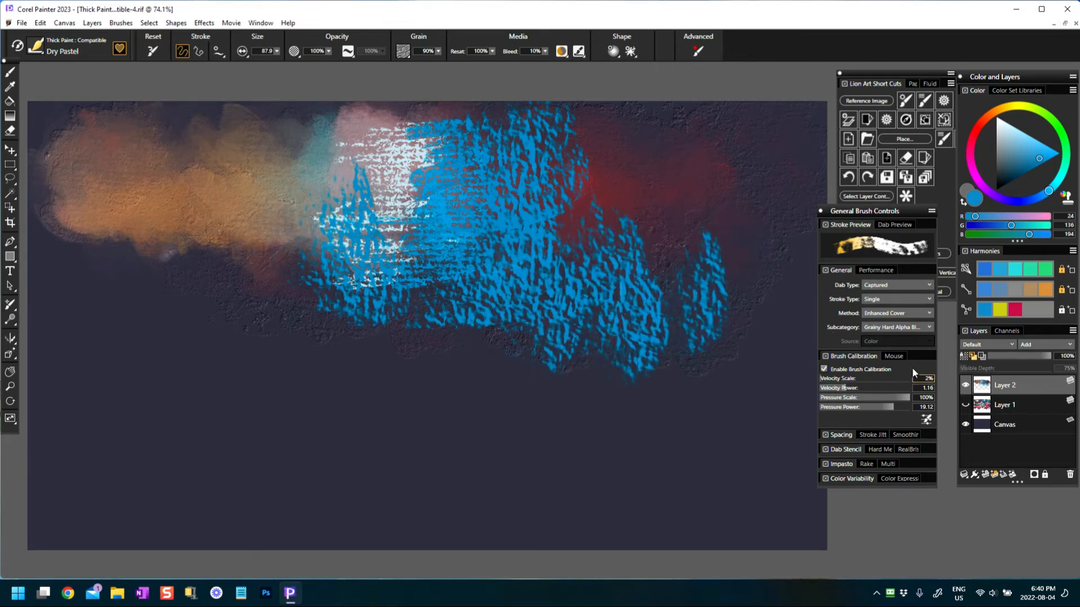
left_click_drag(572, 171, 574, 193)
mouse_move(668, 148)
left_mouse_down()
mouse_move(701, 113)
mouse_move(669, 109)
mouse_move(779, 163)
left_mouse_up()
- Choose a near-white colour and paint coarse-grained strokes over the red area and down across the lower blue
left_click(1000, 125)
mouse_move(618, 158)
left_mouse_down()
mouse_move(639, 124)
mouse_move(674, 144)
left_mouse_up()
mouse_move(549, 200)
left_mouse_down()
mouse_move(617, 287)
mouse_move(641, 351)
left_mouse_up()
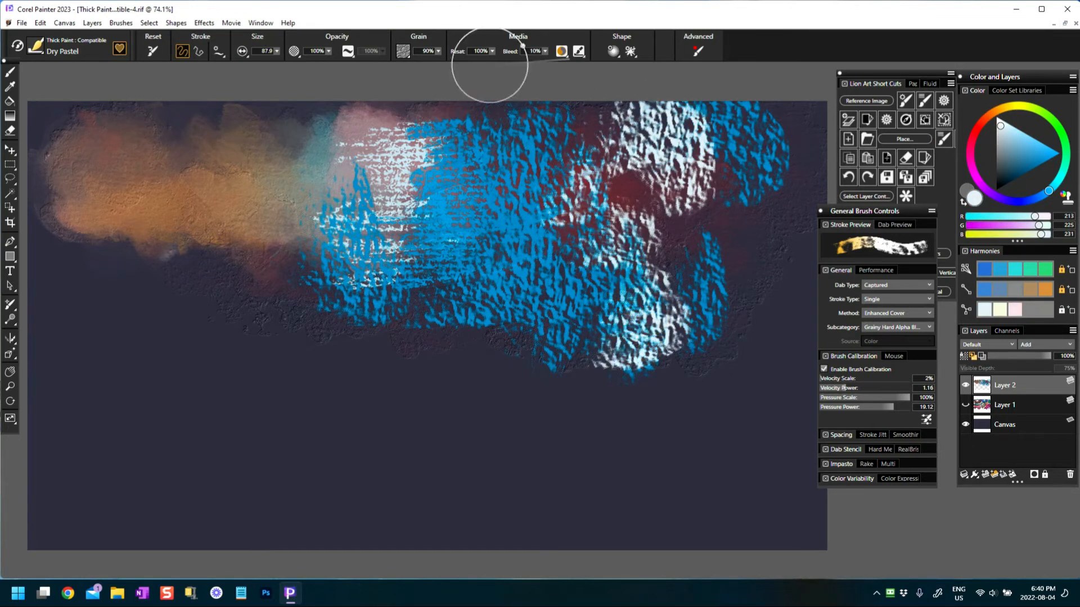
- Lower the resaturation to 15% and blend grainy strokes over the white and red area and the original white patch
left_click_drag(491, 52, 397, 72)
mouse_move(587, 267)
left_mouse_down()
mouse_move(535, 248)
mouse_move(623, 162)
mouse_move(666, 141)
mouse_move(640, 129)
mouse_move(687, 201)
left_mouse_up()
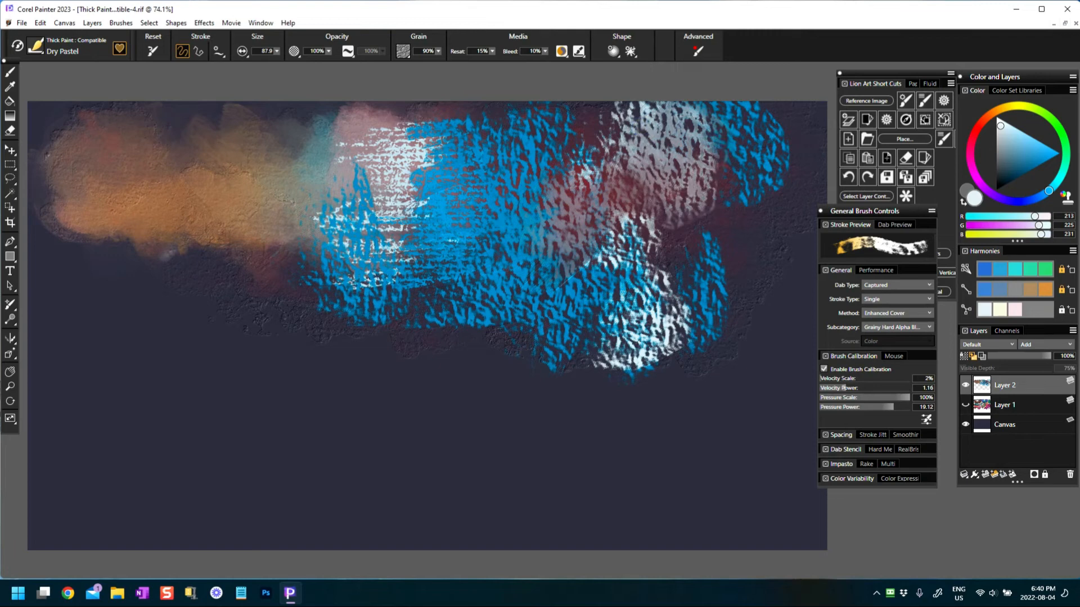
mouse_move(439, 146)
left_mouse_down()
mouse_move(393, 185)
mouse_move(391, 205)
mouse_move(405, 163)
mouse_move(369, 122)
mouse_move(338, 164)
mouse_move(357, 241)
mouse_move(338, 281)
left_mouse_up()
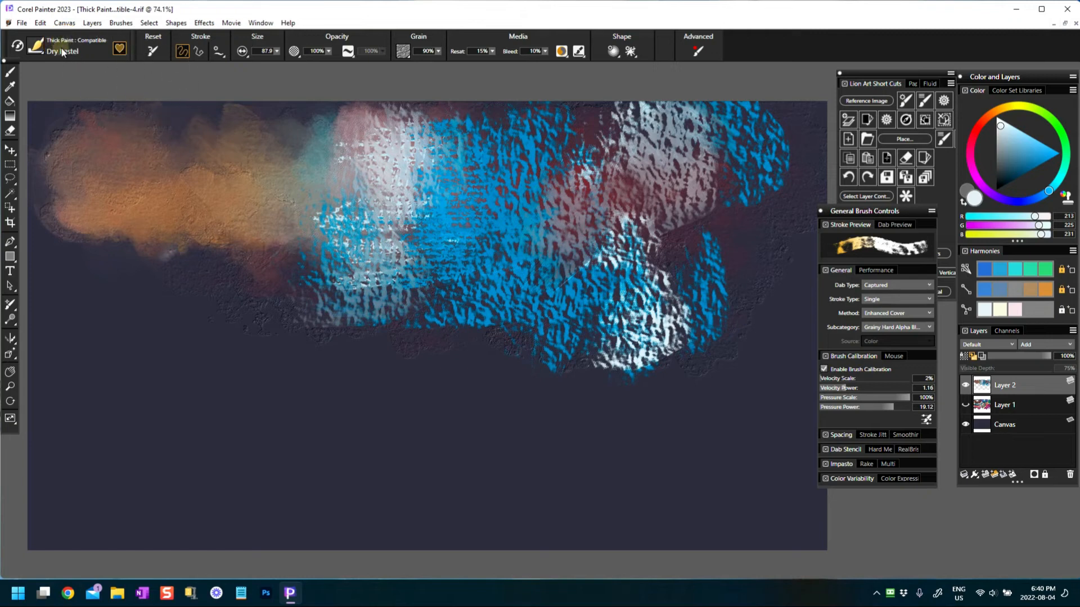
- Switch to the Chalky Blender brush and blend grainy texture from the white patch into the cyan and orange areas
left_click(36, 47)
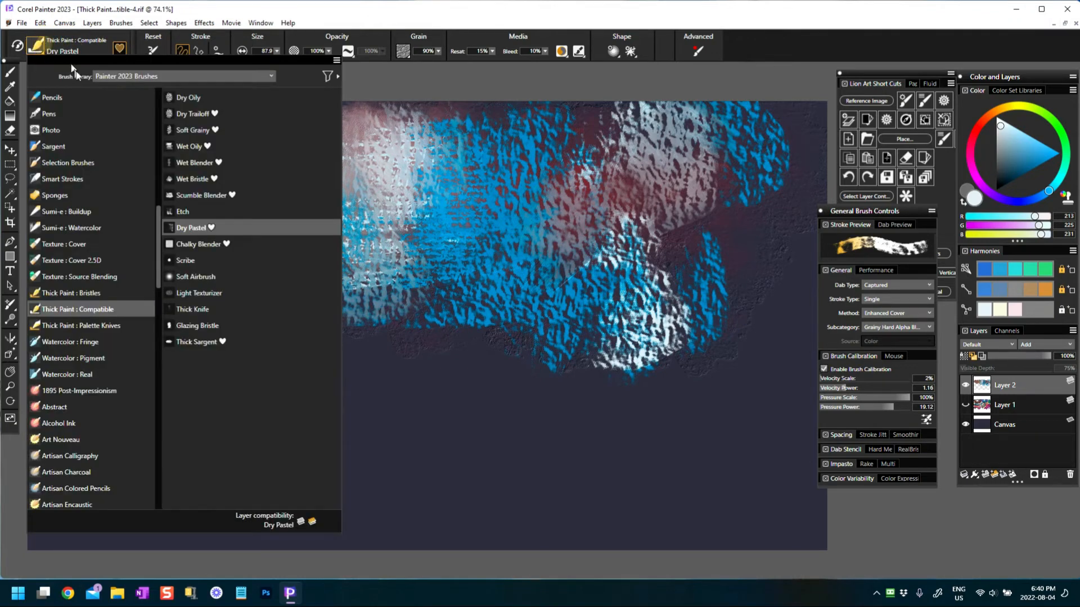
left_click(207, 245)
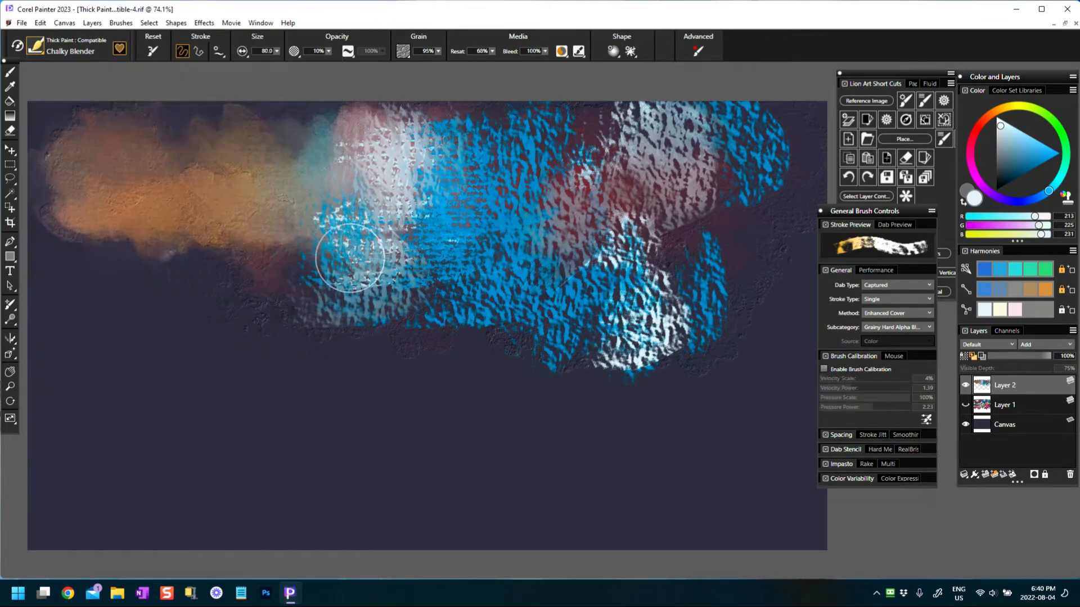
mouse_move(419, 303)
left_mouse_down()
mouse_move(338, 275)
mouse_move(304, 247)
left_mouse_up()
mouse_move(337, 213)
left_mouse_down()
mouse_move(367, 152)
mouse_move(336, 134)
mouse_move(312, 143)
mouse_move(315, 112)
left_mouse_up()
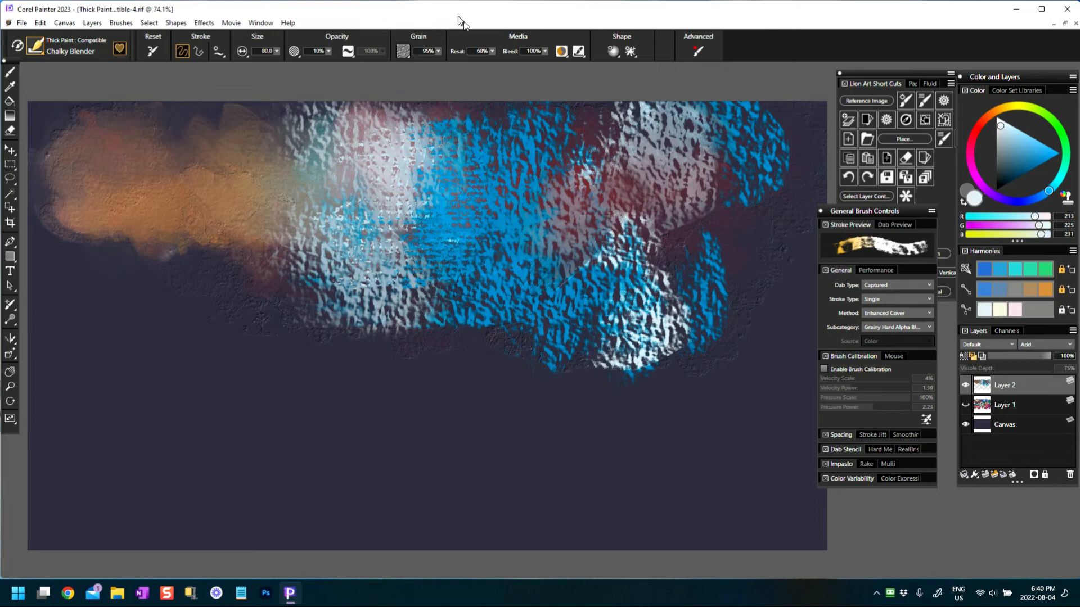
- Select the Window Frost paper and texture the area around the lower blue patch and beneath the white patch with pale Chalky Blender strokes
left_click(403, 51)
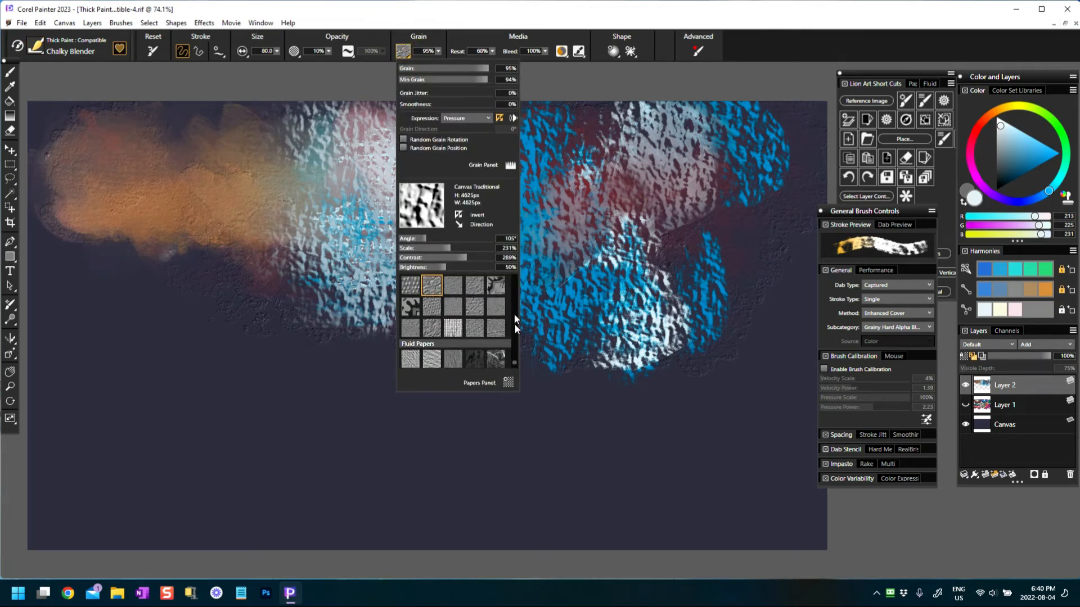
left_click_drag(516, 362, 500, 287)
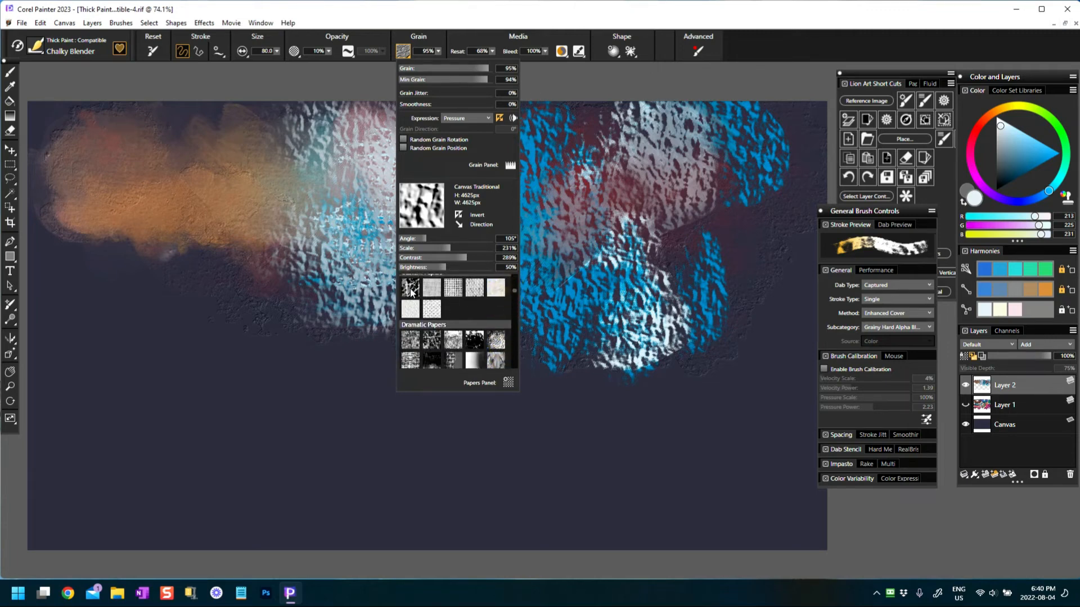
left_click(410, 287)
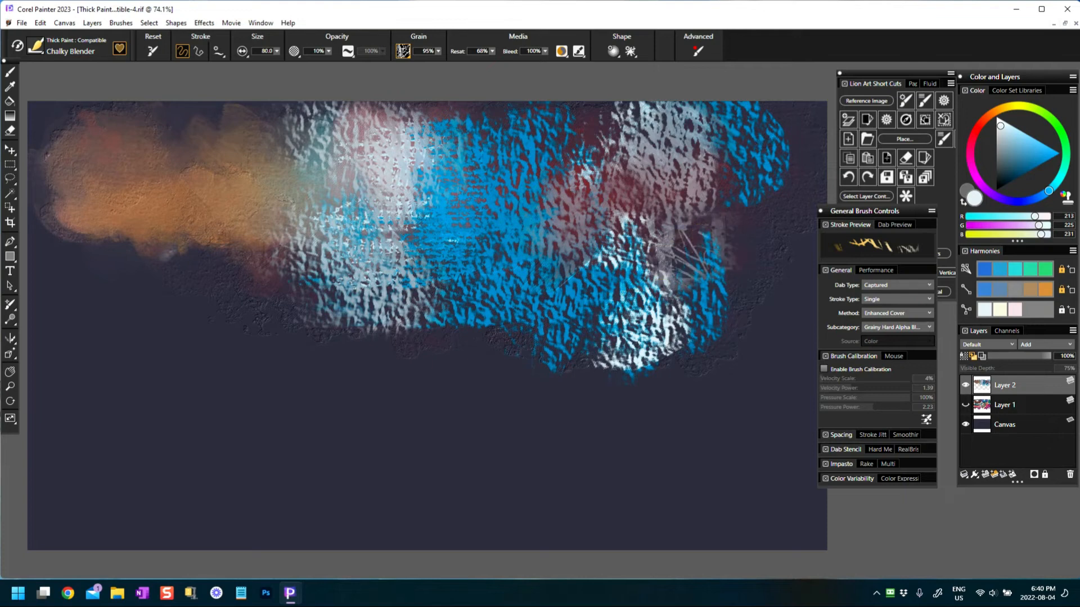
mouse_move(692, 243)
left_mouse_down()
mouse_move(714, 276)
mouse_move(699, 180)
mouse_move(771, 253)
mouse_move(659, 270)
mouse_move(647, 344)
left_mouse_up()
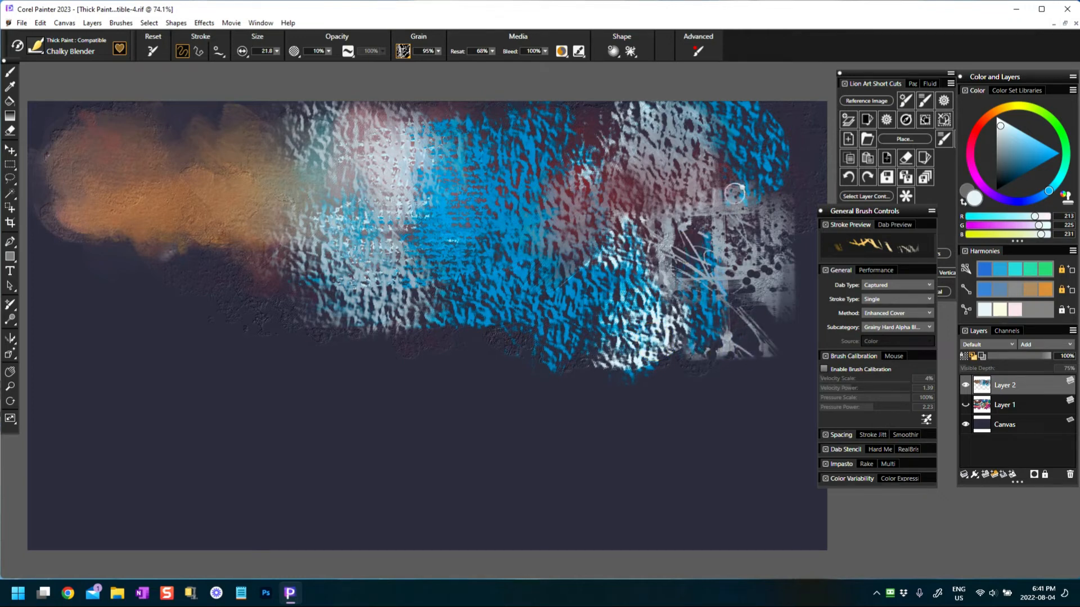
mouse_move(341, 147)
left_mouse_down()
mouse_move(323, 176)
mouse_move(361, 207)
mouse_move(298, 302)
mouse_move(339, 331)
left_mouse_up()
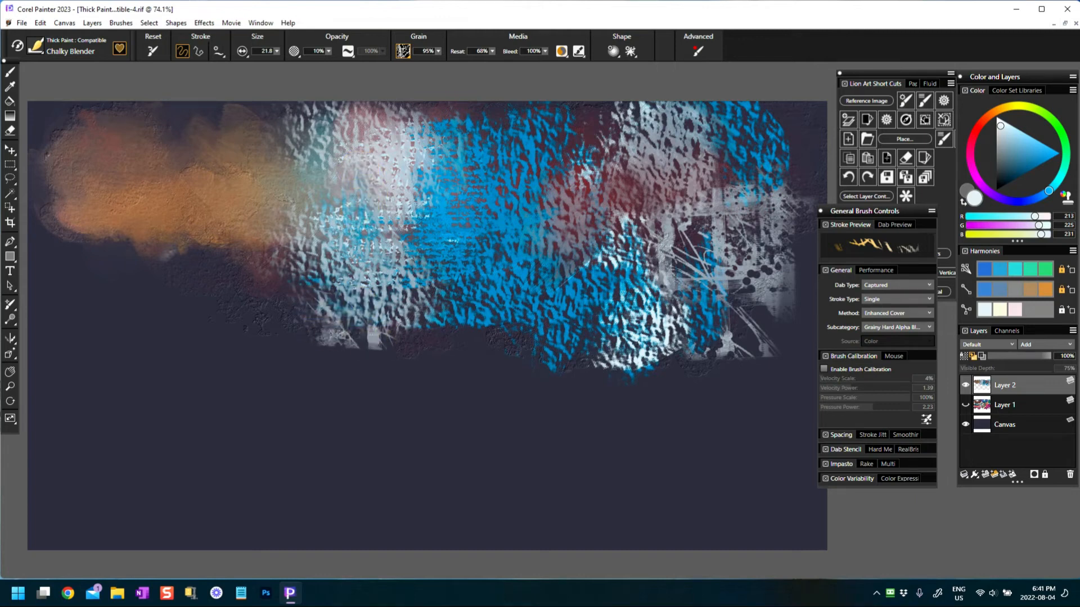
- Reset the Chalky Blender and blend Window Frost texture at 0% resaturation through the orange area and its dark lower edge
left_click(152, 39)
left_click(234, 268)
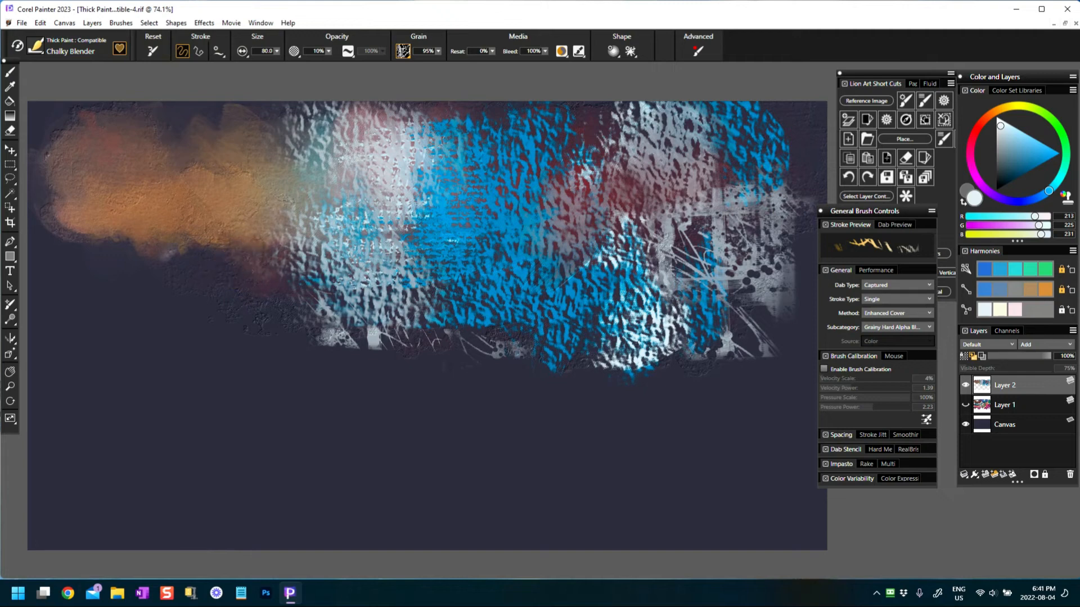
left_click_drag(288, 286, 292, 280)
mouse_move(231, 242)
left_mouse_down()
mouse_move(278, 214)
mouse_move(256, 273)
left_mouse_up()
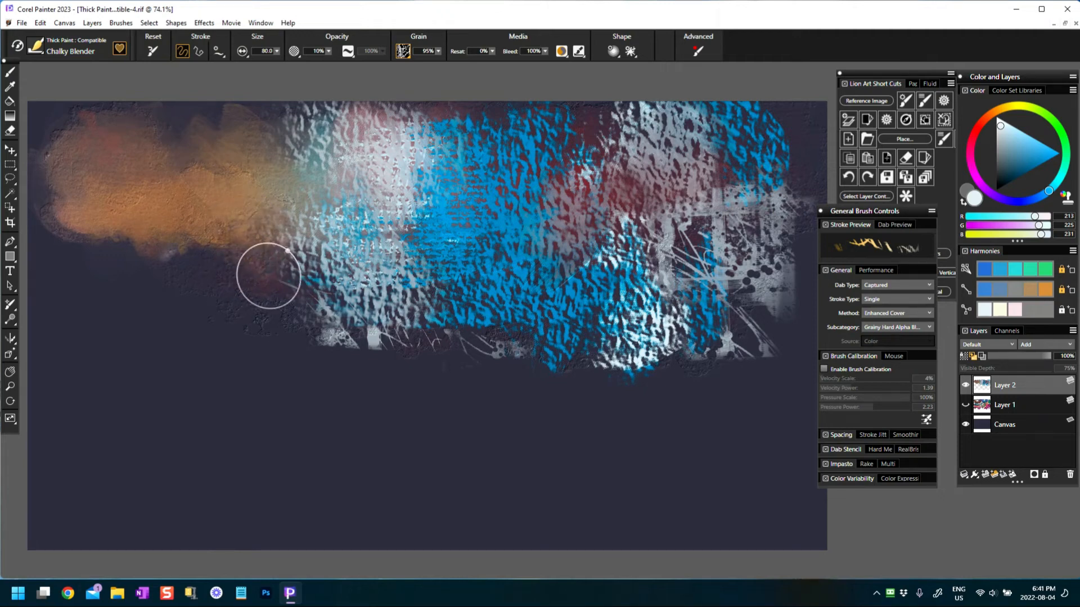
mouse_move(209, 206)
left_mouse_down()
mouse_move(223, 248)
mouse_move(183, 217)
mouse_move(157, 271)
mouse_move(123, 233)
left_mouse_up()
mouse_move(277, 282)
left_mouse_down()
mouse_move(198, 218)
mouse_move(143, 230)
left_mouse_up()
left_click_drag(298, 337, 245, 285)
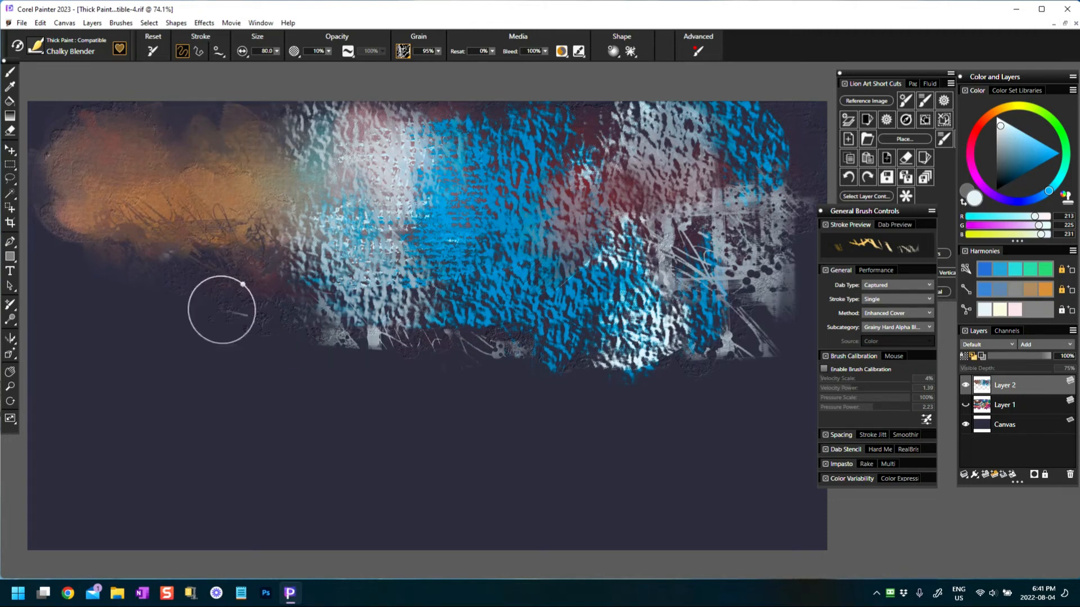
left_click_drag(335, 320, 261, 203)
- Blend the Window Frost texture along the underside of the white and blue areas and over the pale patch beside them
mouse_move(371, 312)
left_mouse_down()
mouse_move(360, 257)
mouse_move(399, 287)
left_mouse_up()
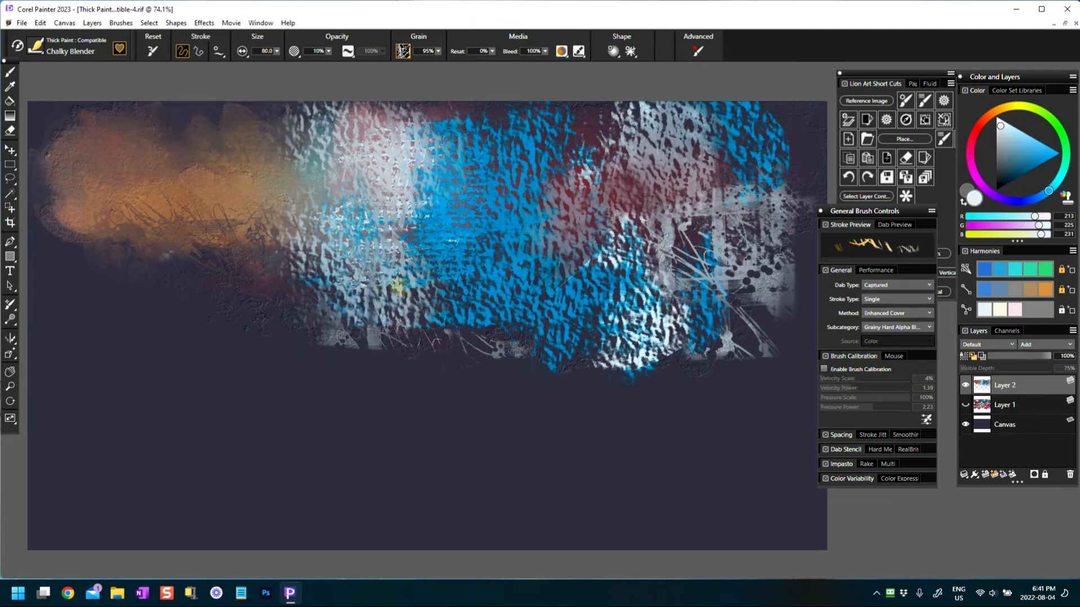
mouse_move(501, 344)
left_mouse_down()
mouse_move(471, 265)
mouse_move(371, 302)
left_mouse_up()
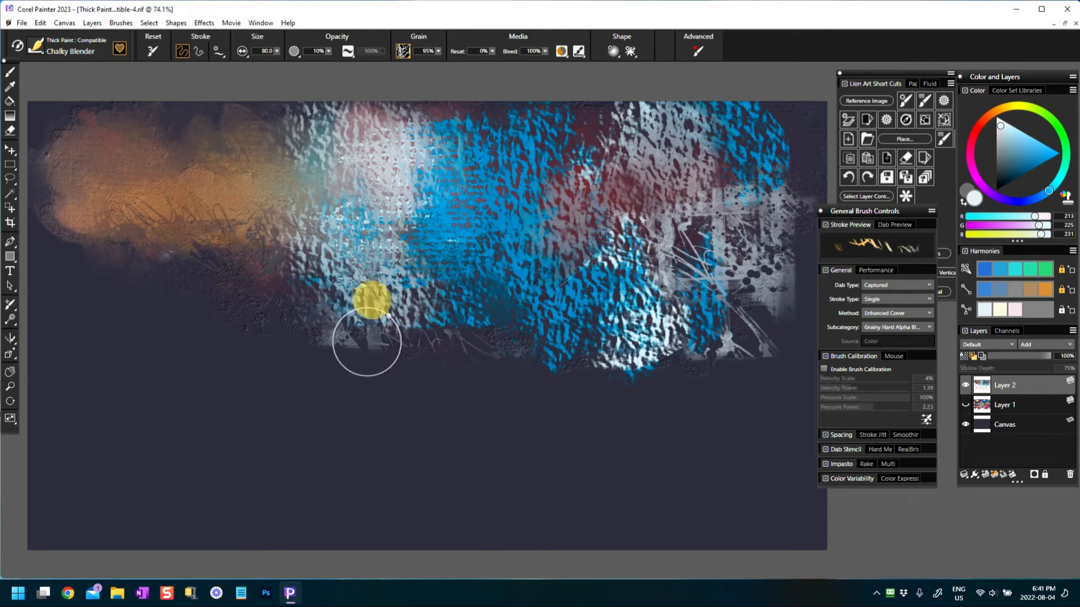
left_click_drag(366, 344, 362, 278)
mouse_move(576, 297)
left_mouse_down()
mouse_move(643, 345)
mouse_move(731, 337)
mouse_move(742, 287)
mouse_move(695, 257)
left_mouse_up()
left_click_drag(740, 356, 706, 309)
mouse_move(743, 188)
left_mouse_down()
mouse_move(779, 191)
mouse_move(774, 213)
left_mouse_up()
- Choose a finer paper from the same library as Window Frost and blend its grain over the orange area and dark edge
left_click(403, 53)
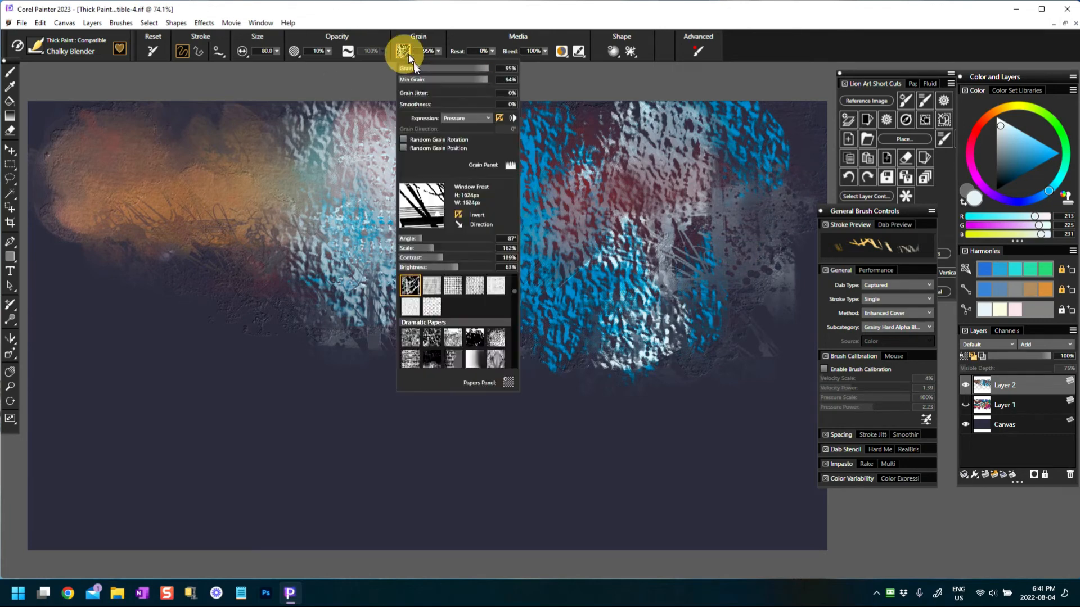
left_click(475, 285)
mouse_move(319, 320)
left_mouse_down()
mouse_move(295, 343)
mouse_move(236, 261)
mouse_move(174, 264)
left_mouse_up()
left_click_drag(227, 217, 158, 256)
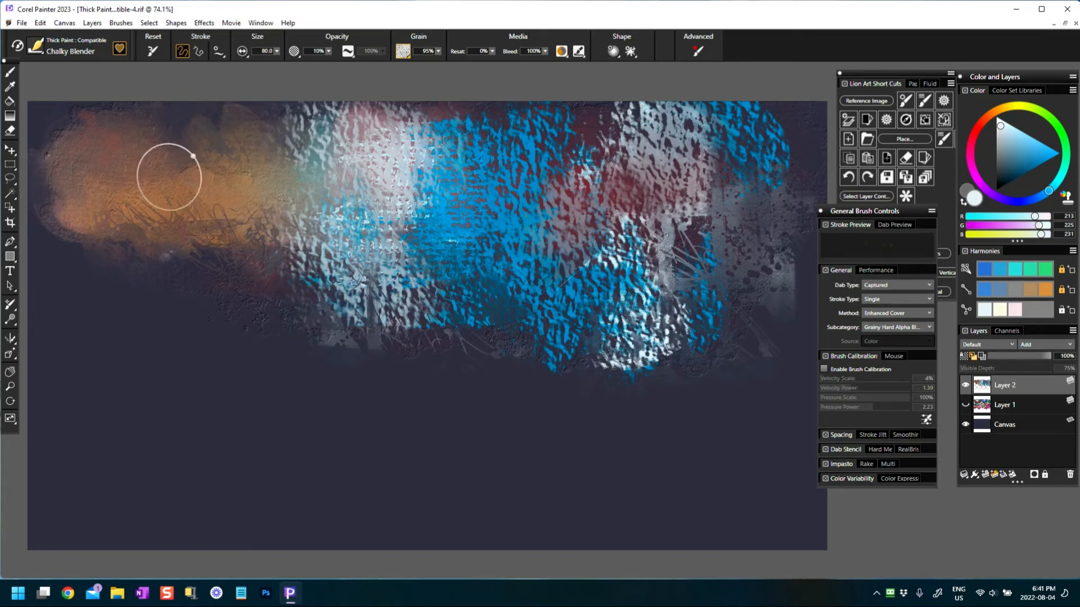
mouse_move(169, 177)
left_mouse_down()
mouse_move(147, 178)
mouse_move(156, 179)
left_mouse_up()
left_click_drag(270, 205, 258, 207)
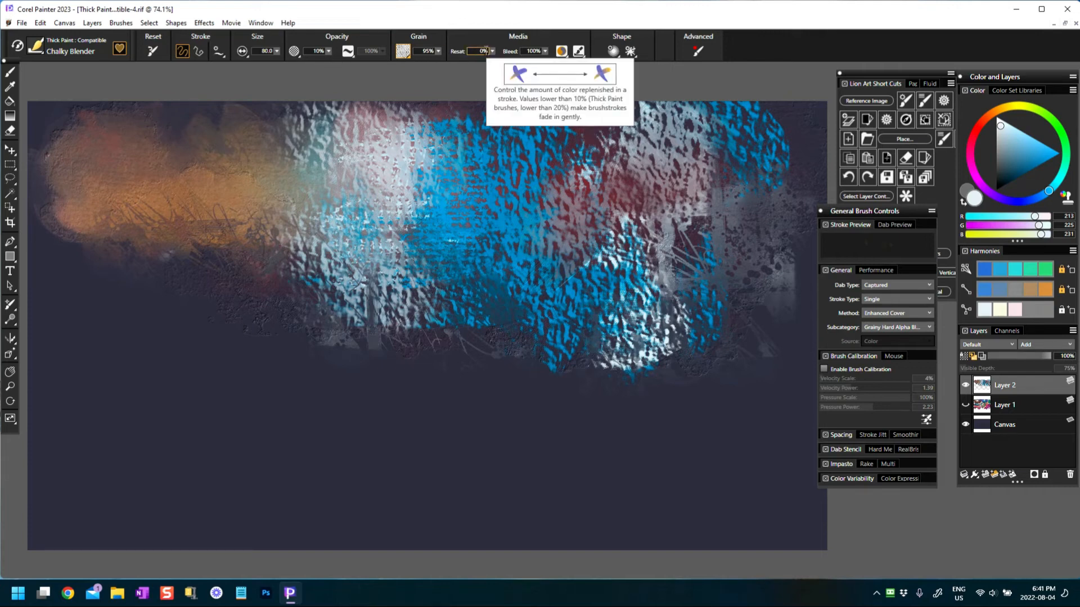
- Raise the resaturation to 12% and blend more fine-grained strokes over the orange area
left_click_drag(492, 51, 505, 51)
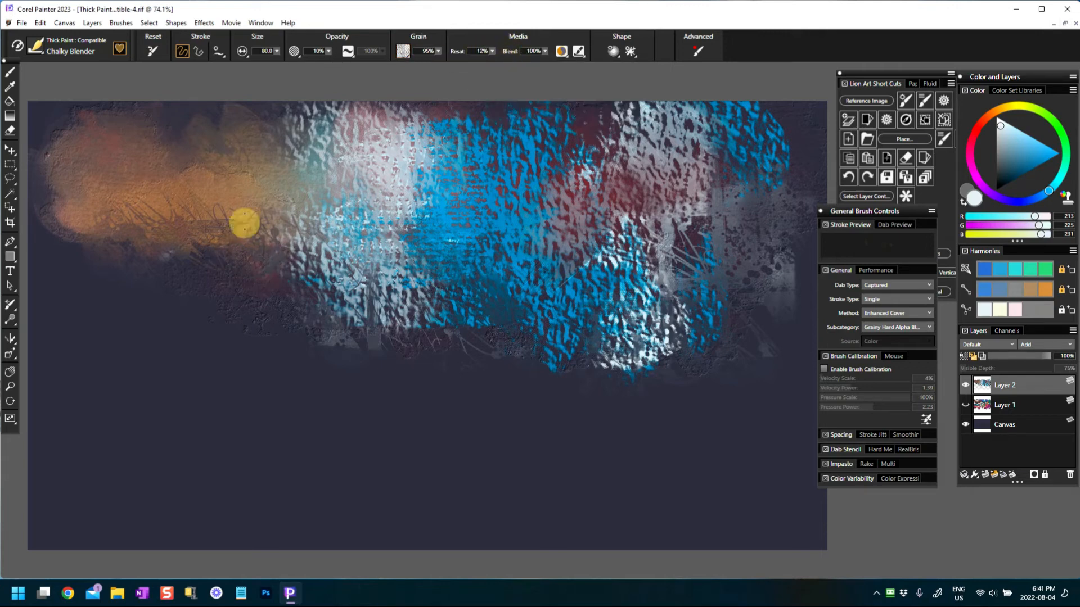
mouse_move(244, 223)
left_mouse_down()
mouse_move(237, 238)
mouse_move(229, 211)
left_mouse_up()
left_click_drag(165, 219, 143, 173)
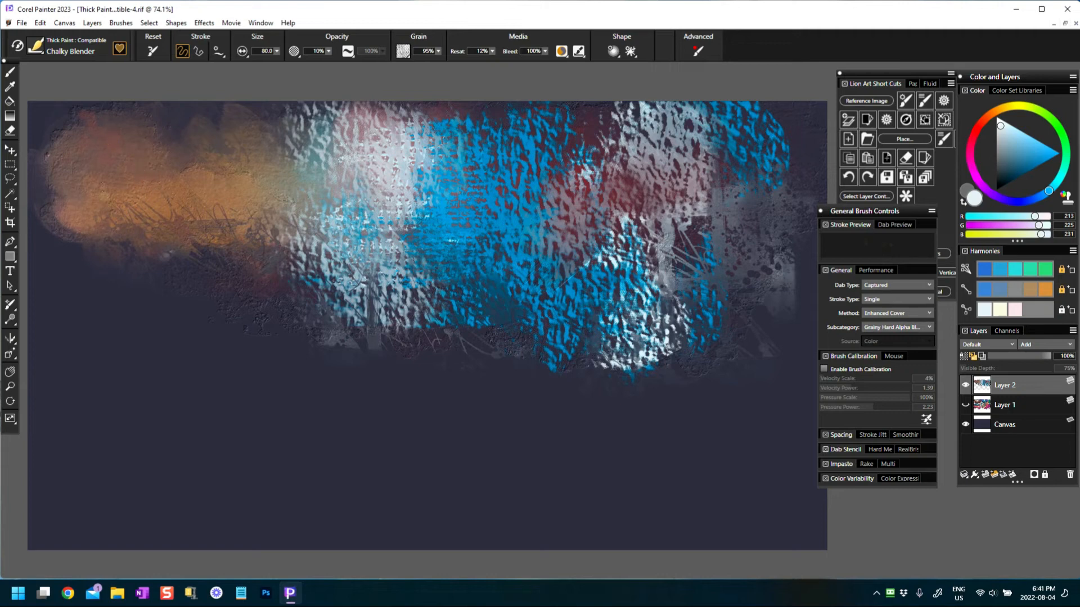
- Switch to the Scribe brush, reset it and choose a bright pink colour
left_click(43, 47)
left_click(187, 262)
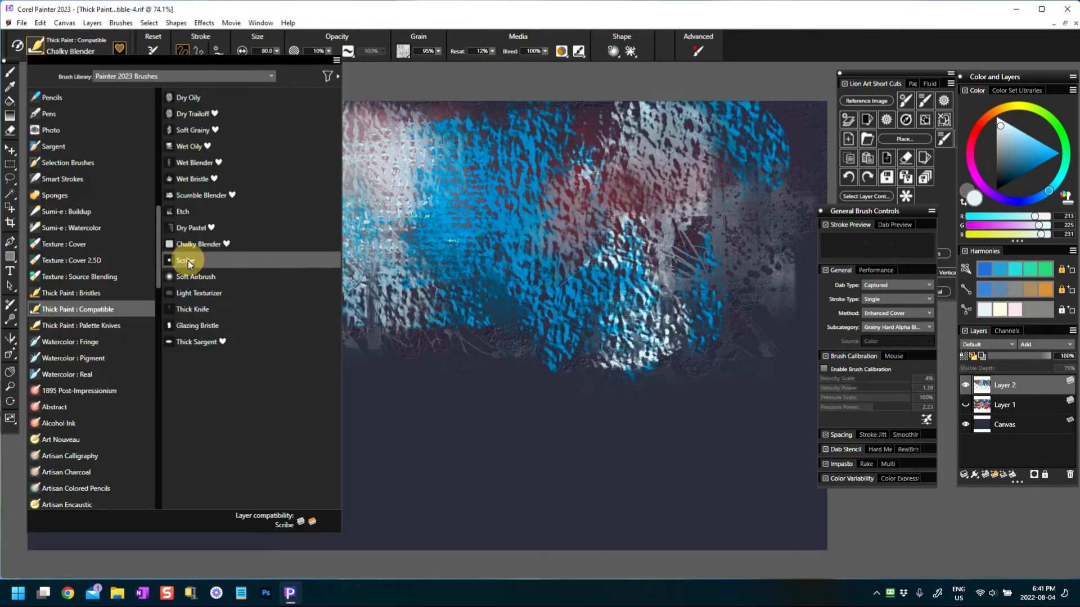
left_click(163, 51)
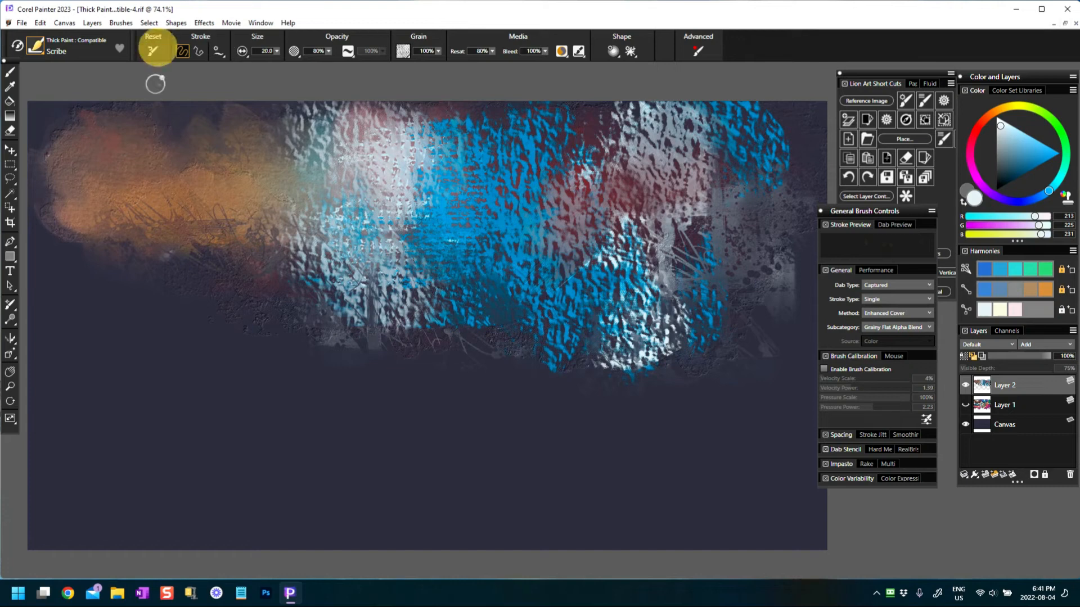
left_click_drag(1025, 159, 1045, 148)
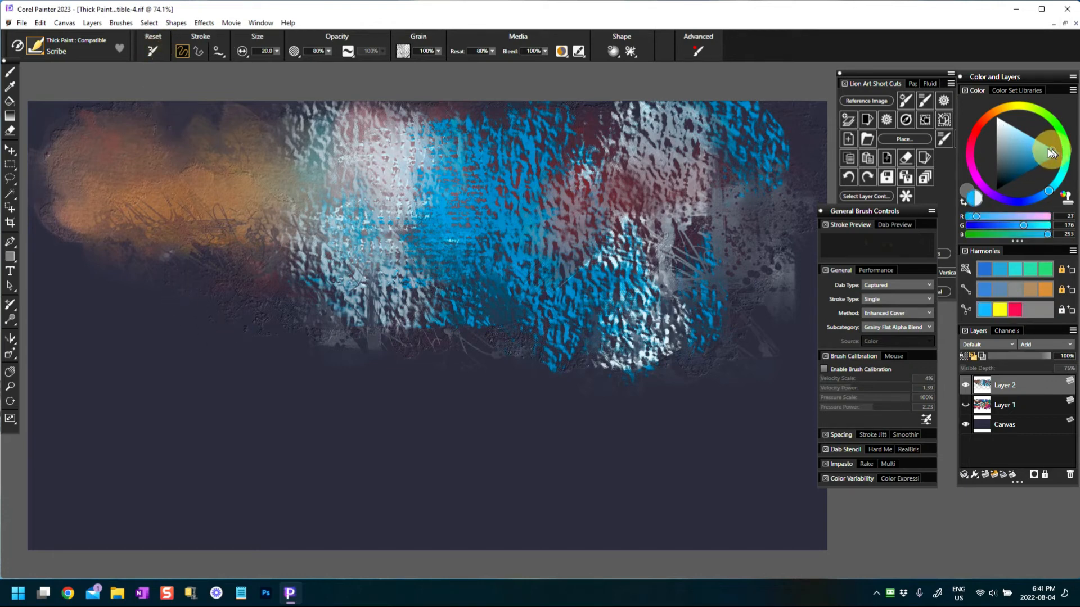
left_click(1021, 308)
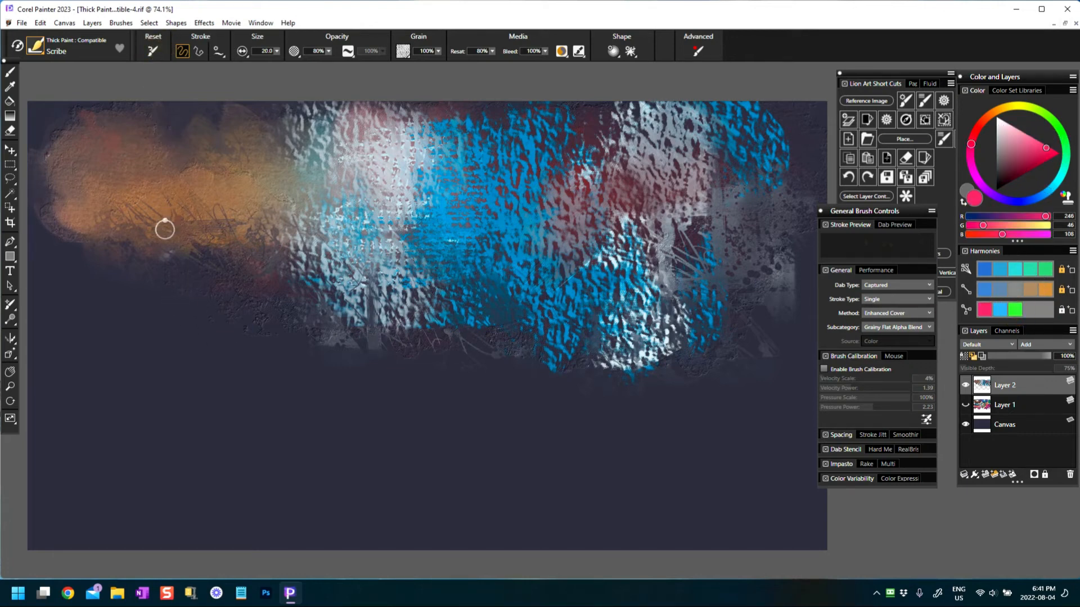
- Draw long wavy pink lines across the painting, then set the resaturation to 54% and add a spiral over the white and blue area
mouse_move(160, 278)
left_mouse_down()
mouse_move(261, 237)
mouse_move(518, 289)
mouse_move(591, 271)
left_mouse_up()
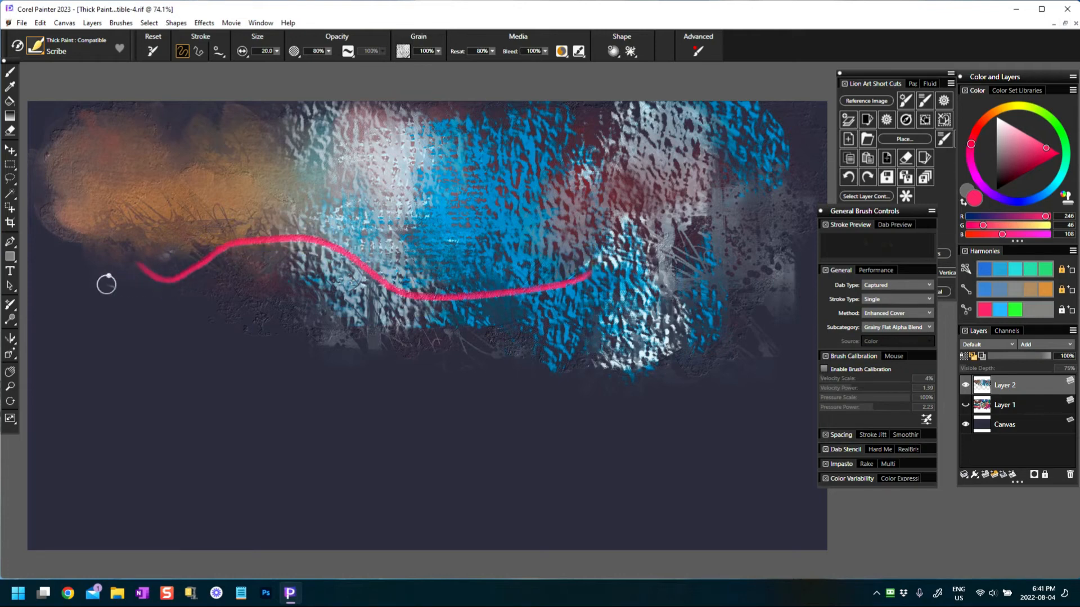
left_click_drag(116, 283, 711, 275)
left_click_drag(246, 232, 280, 206)
mouse_move(481, 285)
left_mouse_down()
mouse_move(534, 217)
mouse_move(596, 240)
mouse_move(610, 275)
left_mouse_up()
mouse_move(399, 271)
left_mouse_down()
mouse_move(424, 278)
mouse_move(484, 217)
mouse_move(520, 259)
mouse_move(613, 305)
mouse_move(645, 247)
left_mouse_up()
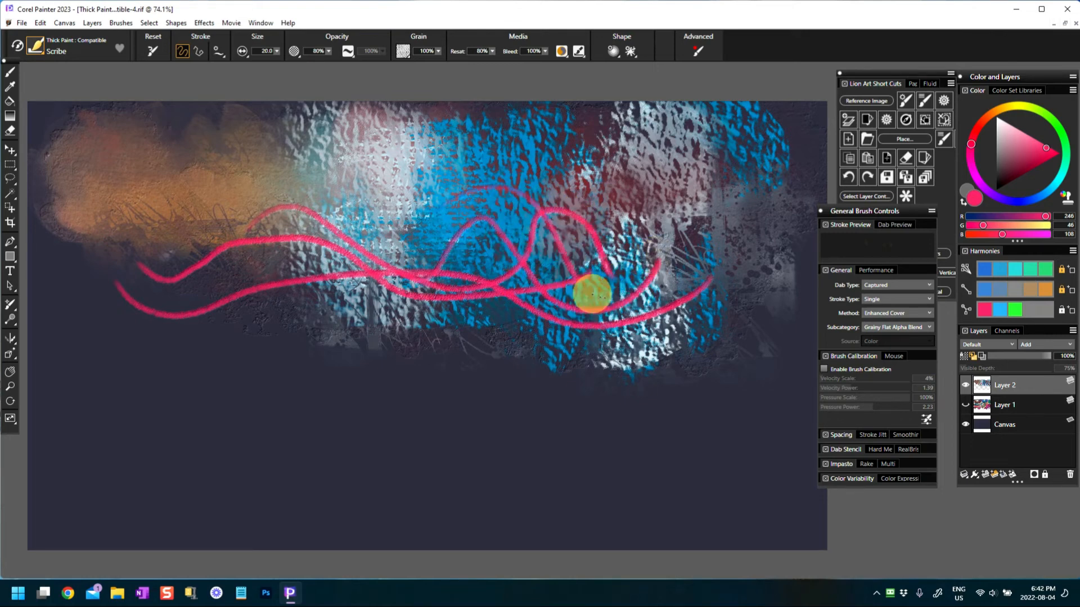
left_click_drag(591, 292, 680, 237)
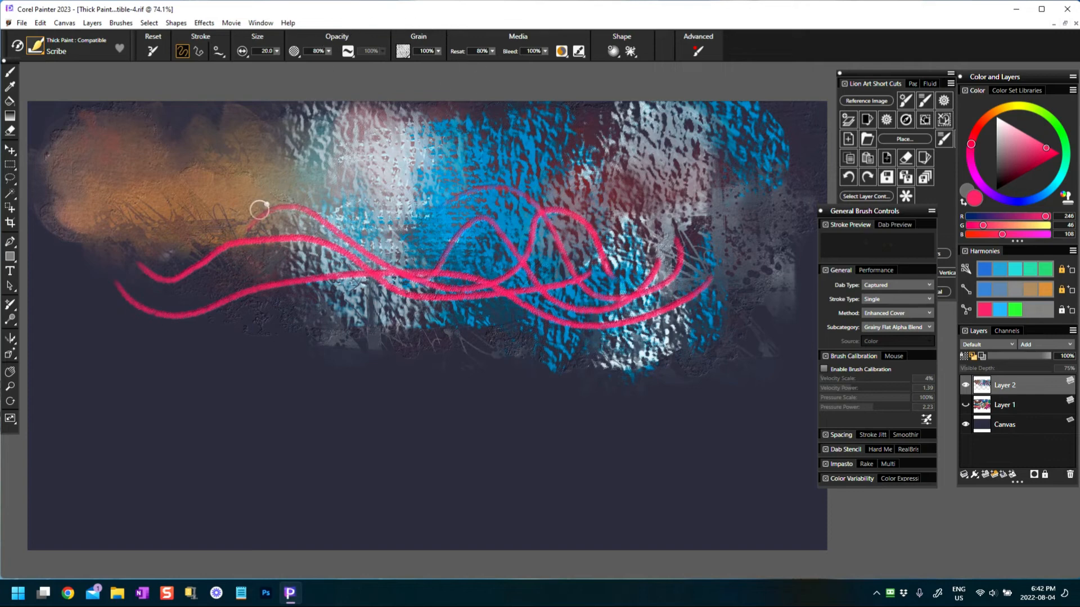
left_click(492, 52)
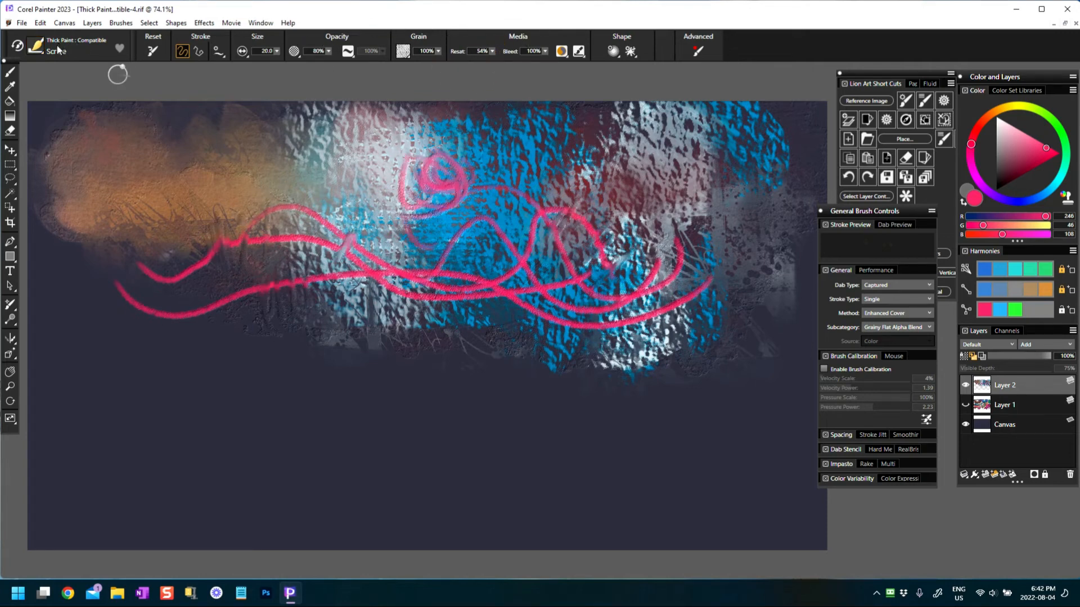
- Switch to the Soft Airbrush and spray soft pink over the orange area and the lower end of the white patch
left_click(58, 46)
left_click(40, 47)
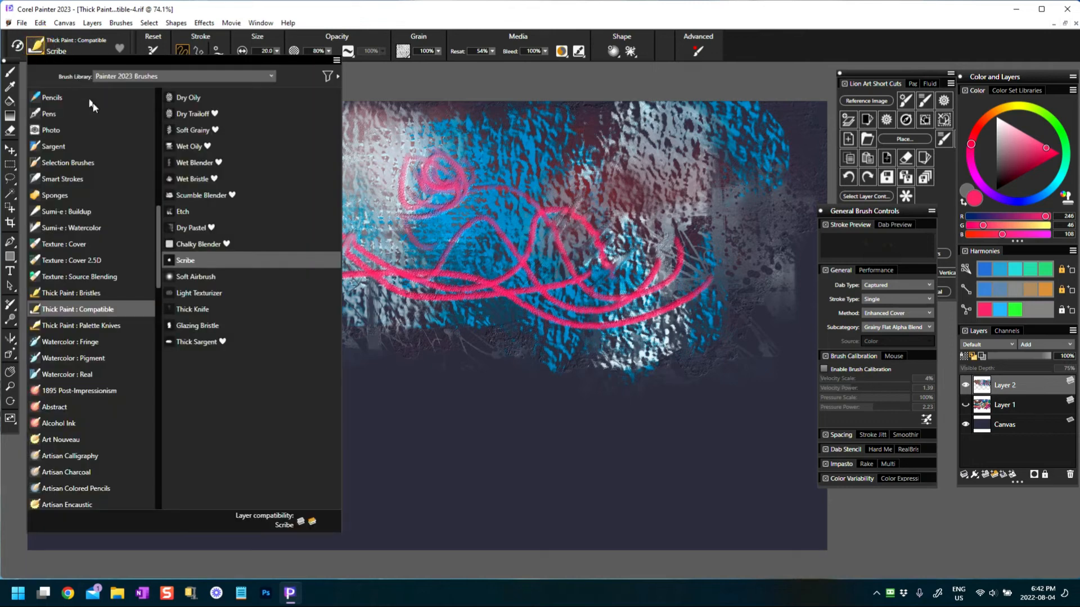
left_click(196, 277)
mouse_move(408, 307)
left_mouse_down()
mouse_move(402, 288)
mouse_move(417, 285)
mouse_move(422, 302)
left_mouse_up()
mouse_move(231, 190)
left_mouse_down()
mouse_move(215, 241)
mouse_move(167, 196)
left_mouse_up()
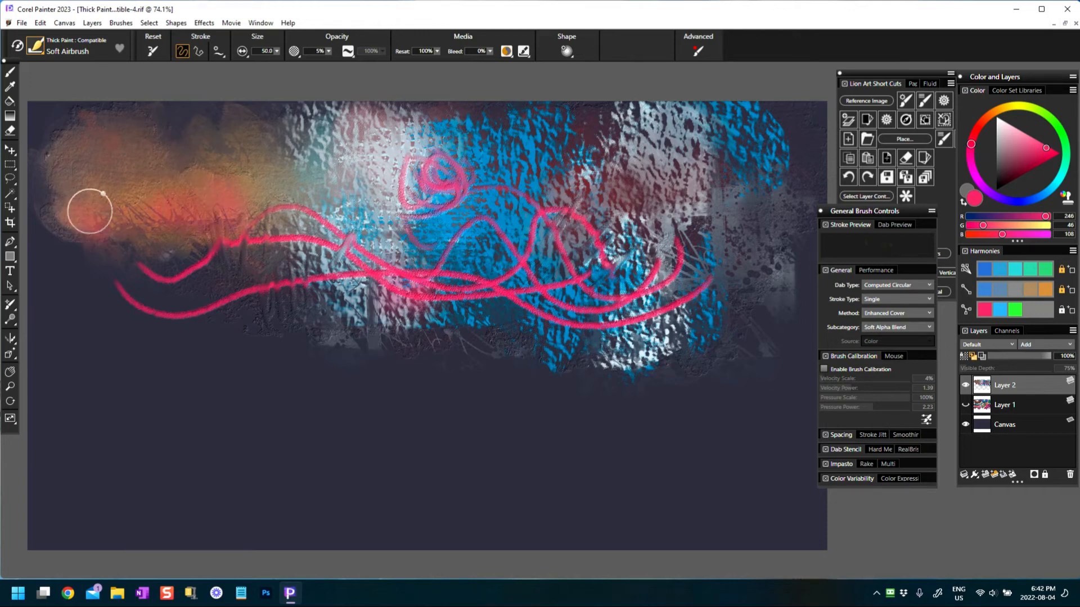
left_click_drag(166, 160, 135, 169)
left_click_drag(83, 212, 107, 242)
left_click_drag(182, 233, 158, 267)
- Choose a near-white colour and airbrush soft highlights over the pink glow and above it in the orange area
left_click_drag(1005, 145, 996, 119)
mouse_move(169, 226)
left_mouse_down()
mouse_move(196, 239)
mouse_move(175, 241)
mouse_move(188, 192)
mouse_move(179, 258)
mouse_move(203, 251)
mouse_move(168, 241)
mouse_move(204, 181)
mouse_move(241, 208)
mouse_move(180, 199)
left_mouse_up()
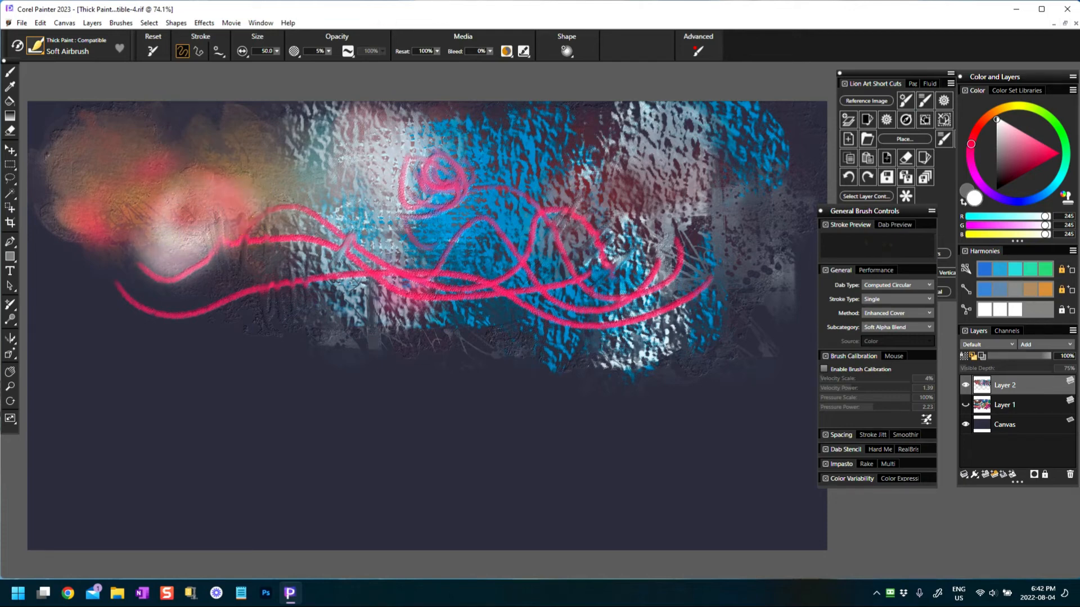
left_click_drag(198, 160, 210, 150)
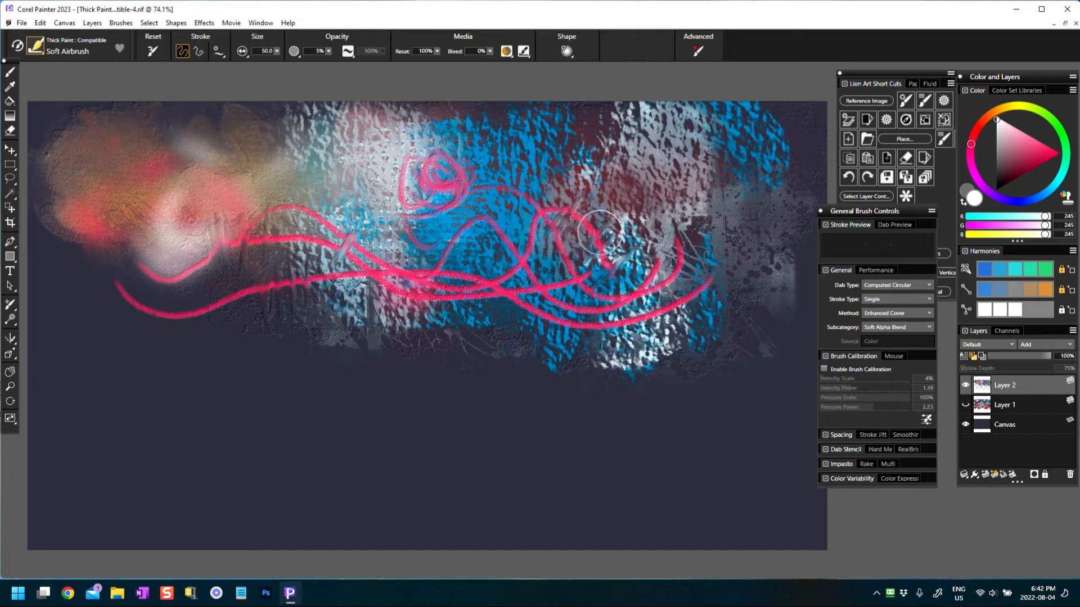
- Switch to the Light Texturizer brush and choose a green colour
left_click(37, 46)
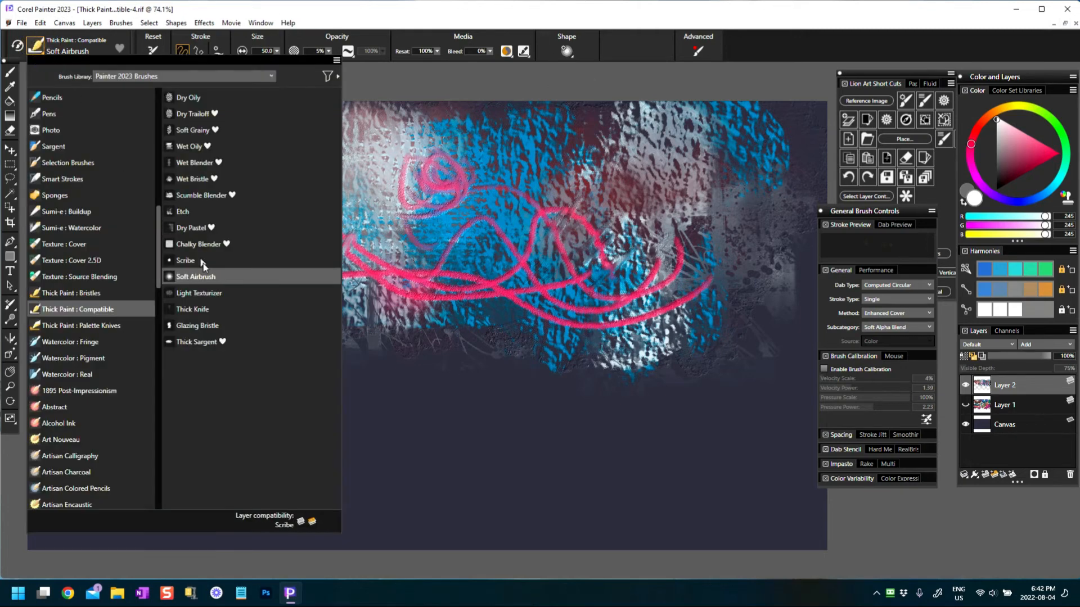
left_click(203, 293)
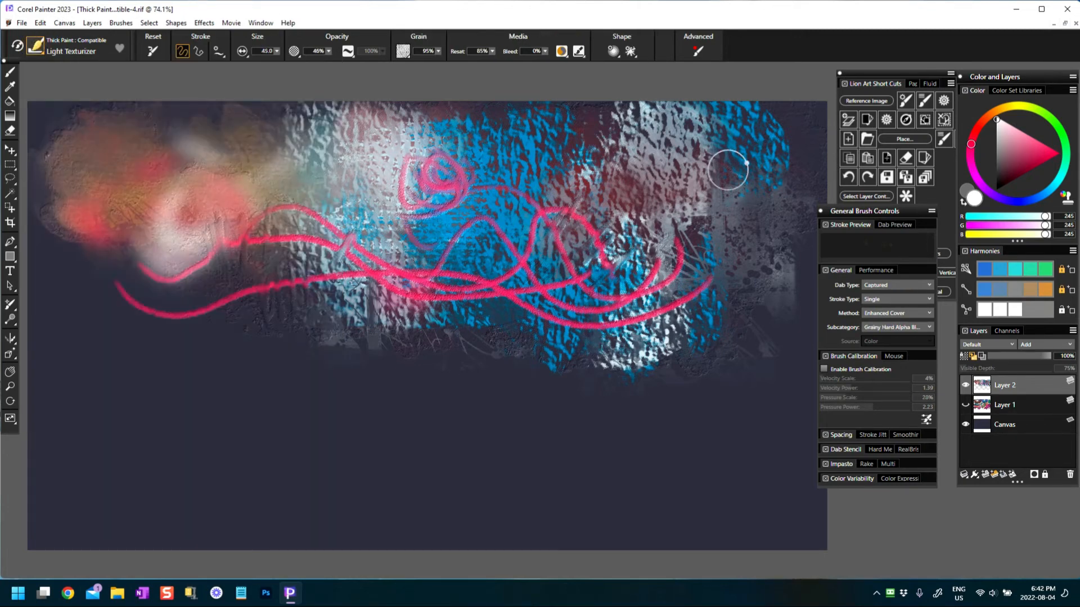
left_click(1038, 154)
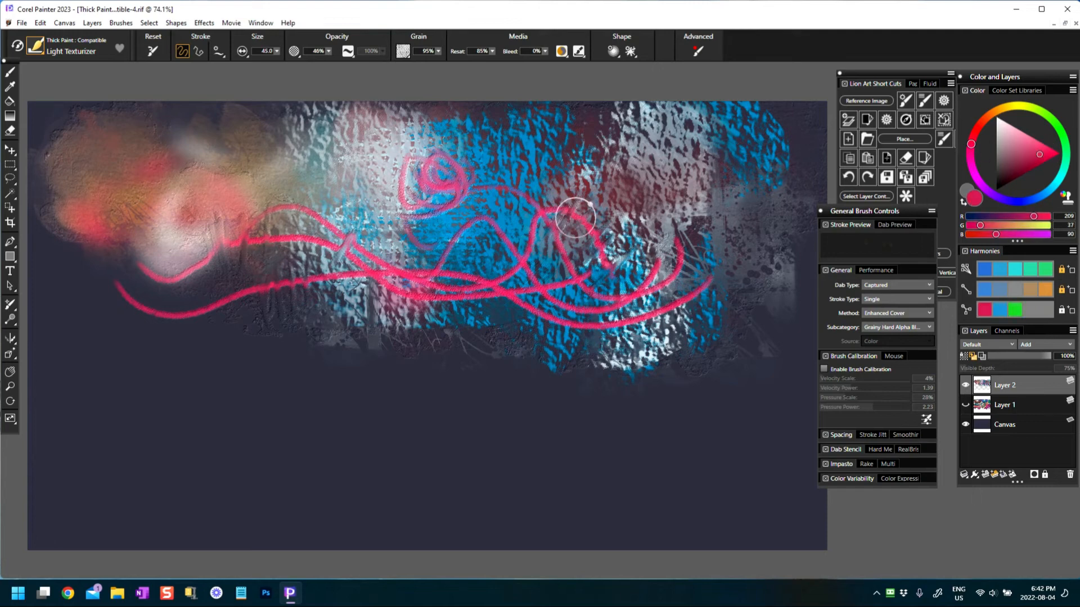
left_click(1046, 269)
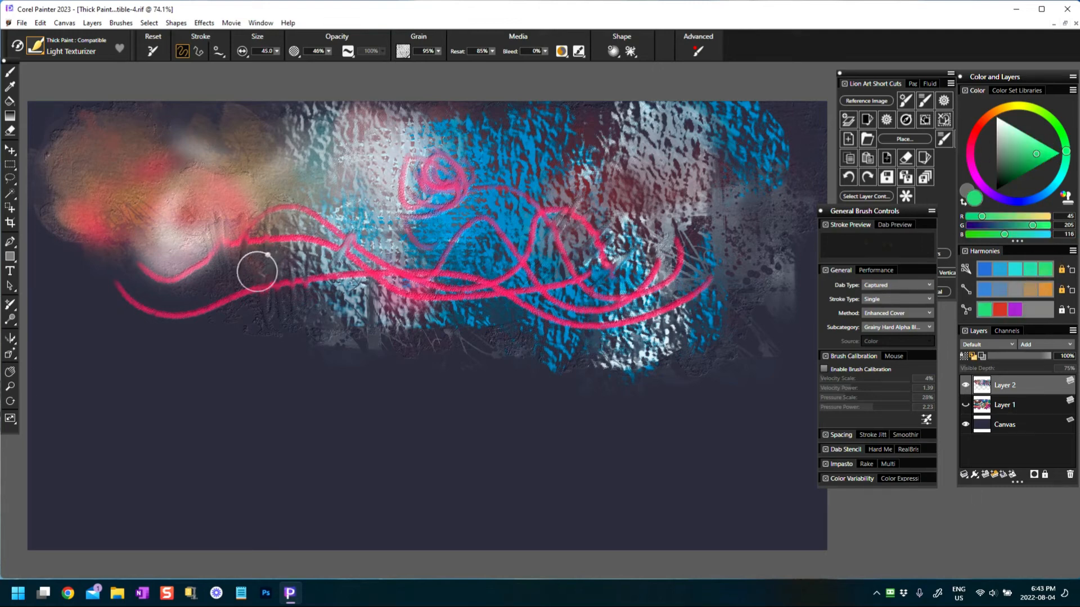
- Texturize the airbrushed highlight and surrounding pink lines with bristle marks, lower the grain to 19% and texturize the blue area
mouse_move(270, 272)
left_mouse_down()
mouse_move(293, 257)
mouse_move(234, 203)
mouse_move(334, 254)
mouse_move(233, 274)
mouse_move(276, 263)
mouse_move(308, 270)
mouse_move(310, 261)
mouse_move(277, 244)
mouse_move(238, 256)
mouse_move(203, 280)
mouse_move(248, 265)
mouse_move(197, 293)
mouse_move(252, 279)
mouse_move(199, 254)
mouse_move(233, 240)
mouse_move(221, 235)
mouse_move(206, 261)
mouse_move(222, 230)
mouse_move(188, 255)
mouse_move(197, 242)
mouse_move(163, 257)
mouse_move(179, 259)
mouse_move(175, 270)
mouse_move(239, 217)
mouse_move(227, 214)
mouse_move(191, 252)
mouse_move(223, 250)
mouse_move(182, 257)
mouse_move(217, 219)
mouse_move(256, 212)
mouse_move(213, 215)
mouse_move(241, 262)
mouse_move(209, 273)
mouse_move(287, 237)
mouse_move(218, 286)
mouse_move(277, 270)
mouse_move(233, 289)
mouse_move(163, 292)
mouse_move(203, 291)
mouse_move(198, 301)
mouse_move(212, 311)
mouse_move(155, 291)
mouse_move(200, 300)
left_mouse_up()
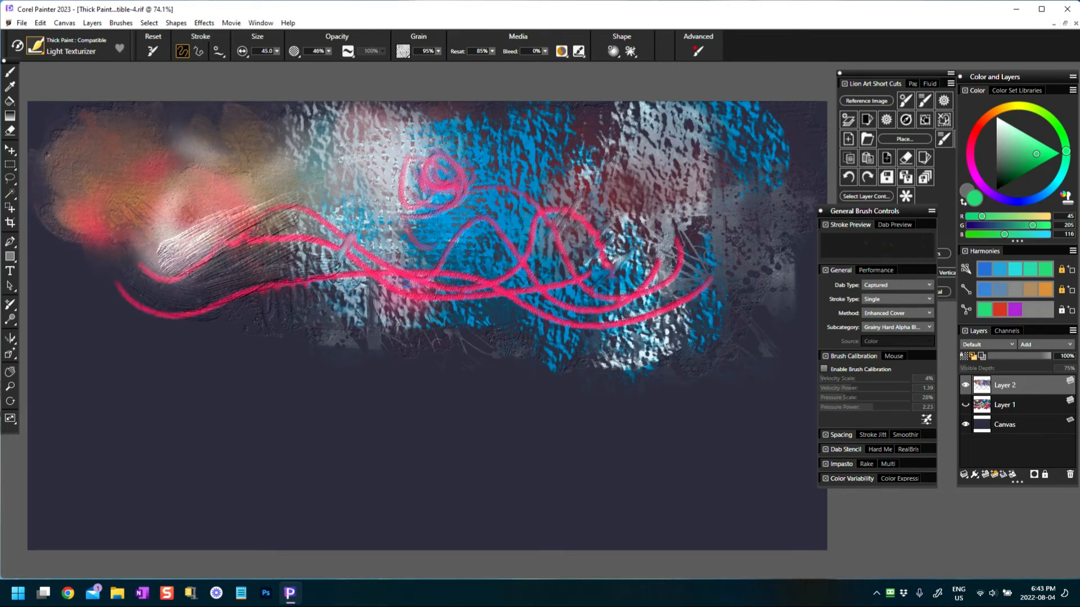
mouse_move(117, 241)
left_mouse_down()
mouse_move(150, 261)
mouse_move(118, 251)
mouse_move(191, 228)
mouse_move(318, 211)
mouse_move(357, 244)
mouse_move(236, 317)
mouse_move(177, 313)
mouse_move(225, 306)
left_mouse_up()
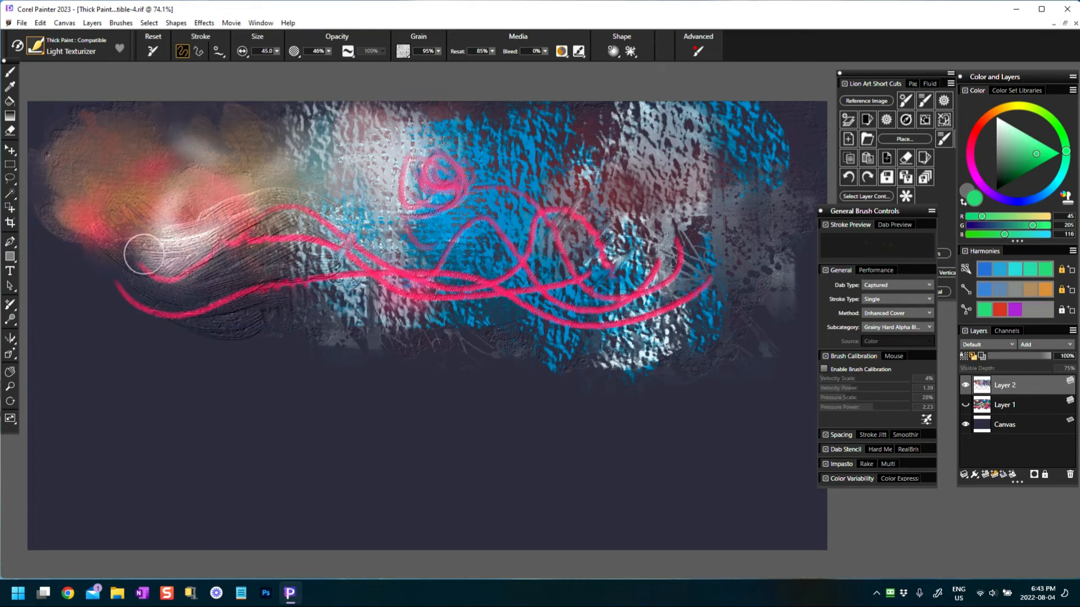
left_click_drag(143, 254, 159, 277)
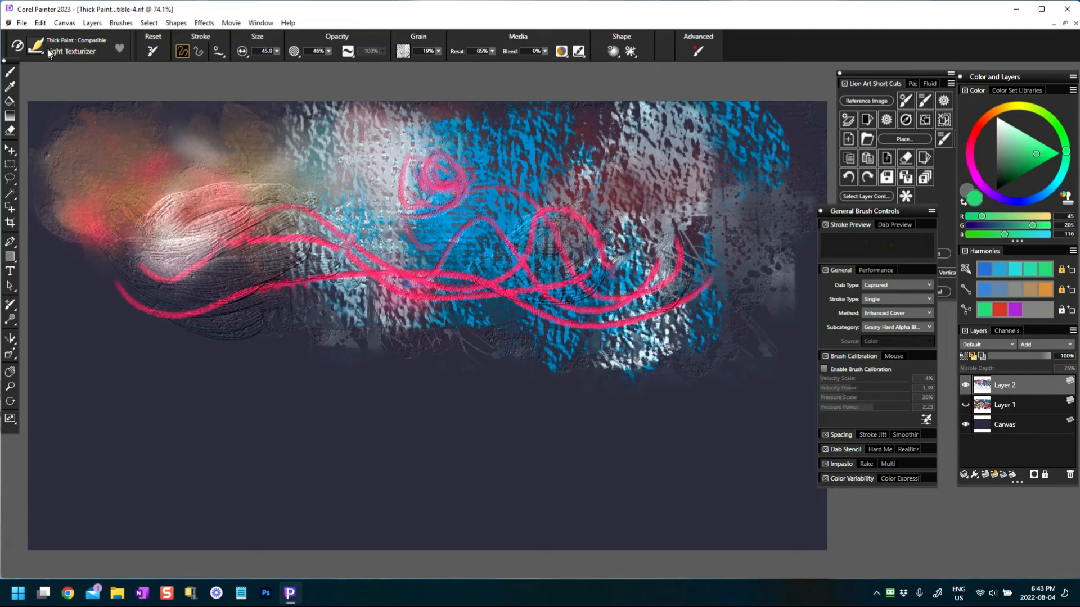
- Switch to the Thick Knife brush and paint a thick green shape below the pink lines
left_click(49, 54)
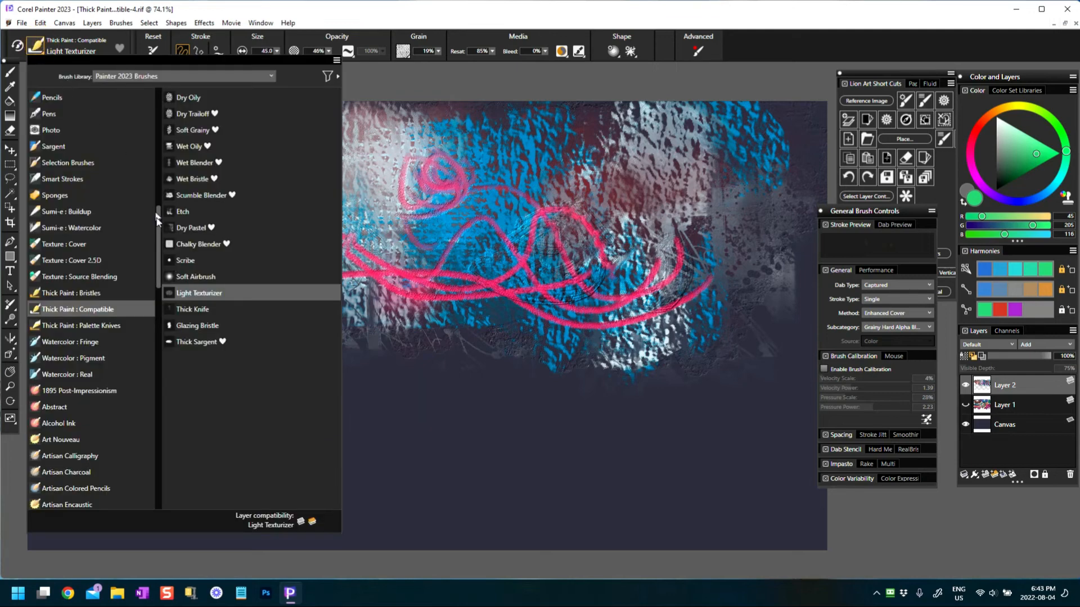
left_click(190, 311)
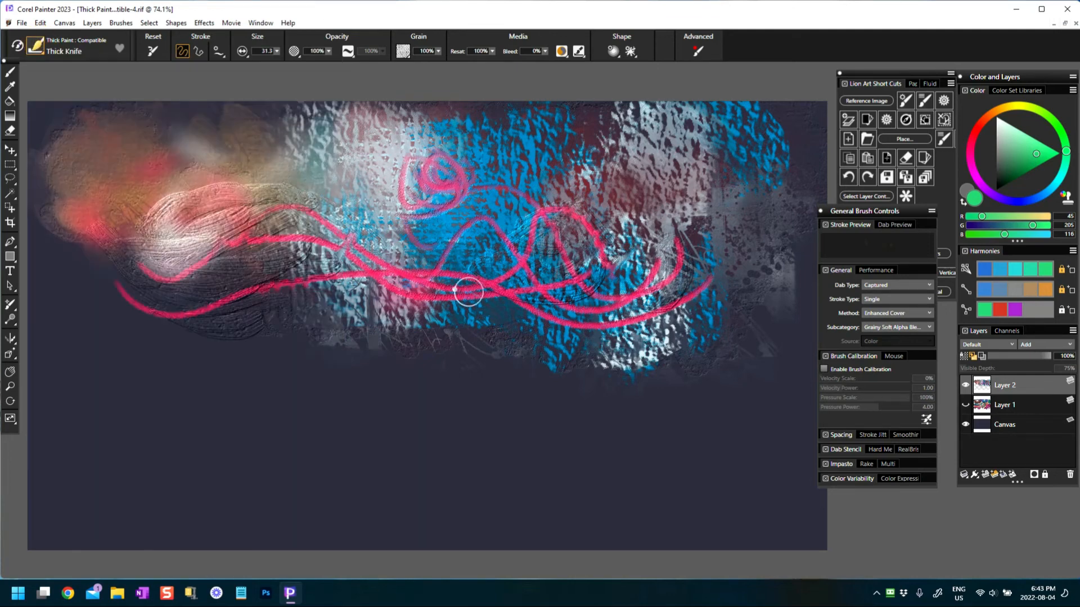
mouse_move(355, 347)
left_mouse_down()
mouse_move(372, 327)
mouse_move(370, 346)
mouse_move(358, 331)
mouse_move(338, 339)
mouse_move(363, 334)
mouse_move(361, 366)
mouse_move(388, 340)
mouse_move(380, 363)
mouse_move(391, 337)
mouse_move(338, 346)
mouse_move(337, 320)
left_mouse_up()
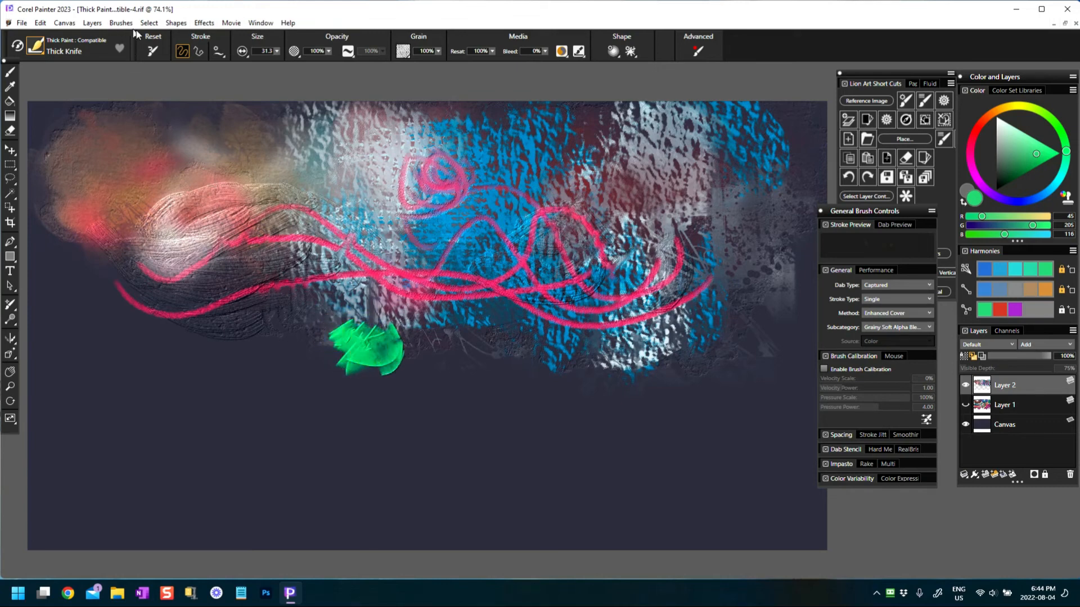
left_click(158, 53)
mouse_move(393, 360)
left_mouse_down()
mouse_move(415, 333)
mouse_move(452, 371)
mouse_move(433, 368)
mouse_move(390, 323)
mouse_move(351, 340)
mouse_move(351, 360)
mouse_move(361, 346)
mouse_move(405, 370)
mouse_move(378, 373)
mouse_move(401, 382)
mouse_move(426, 361)
mouse_move(436, 326)
mouse_move(344, 340)
mouse_move(363, 364)
mouse_move(405, 334)
mouse_move(403, 309)
mouse_move(358, 318)
mouse_move(353, 345)
mouse_move(476, 335)
mouse_move(437, 323)
mouse_move(435, 351)
mouse_move(366, 360)
mouse_move(370, 345)
mouse_move(356, 359)
mouse_move(338, 345)
mouse_move(407, 334)
mouse_move(398, 336)
mouse_move(407, 345)
mouse_move(417, 339)
mouse_move(441, 355)
left_mouse_up()
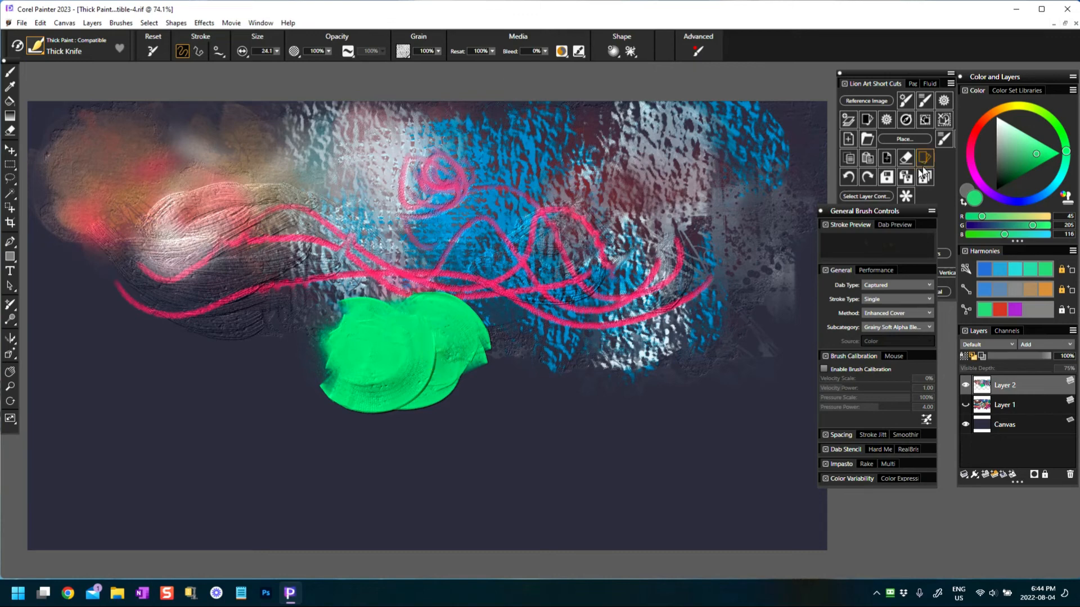
- Choose a near-white colour and add knife strokes over the green shape and the blue area above it
left_click(987, 134)
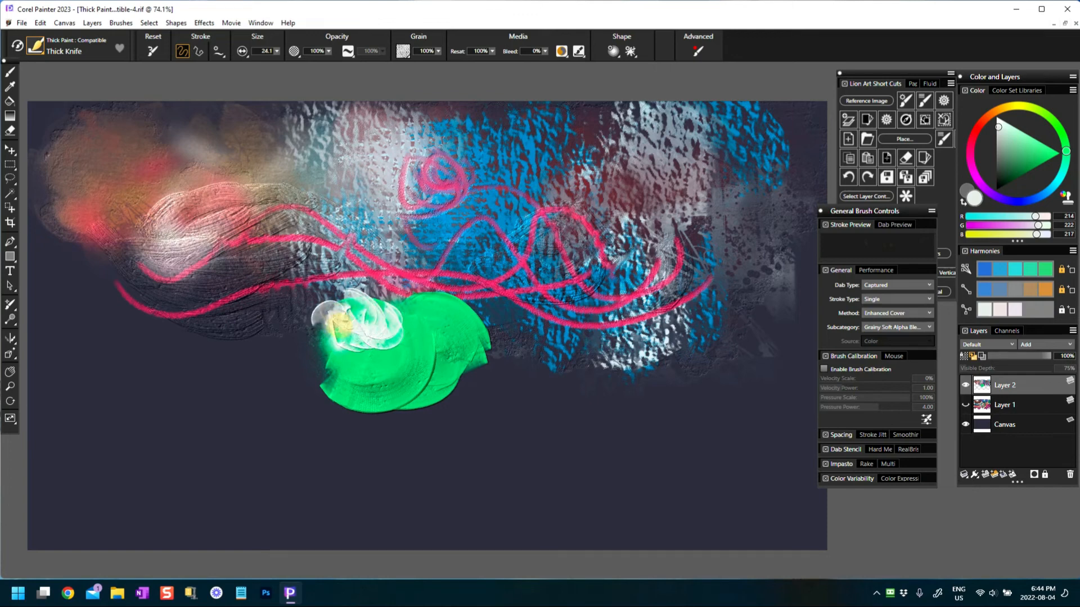
mouse_move(432, 334)
left_mouse_down()
mouse_move(491, 339)
mouse_move(480, 365)
mouse_move(484, 325)
mouse_move(463, 329)
left_mouse_up()
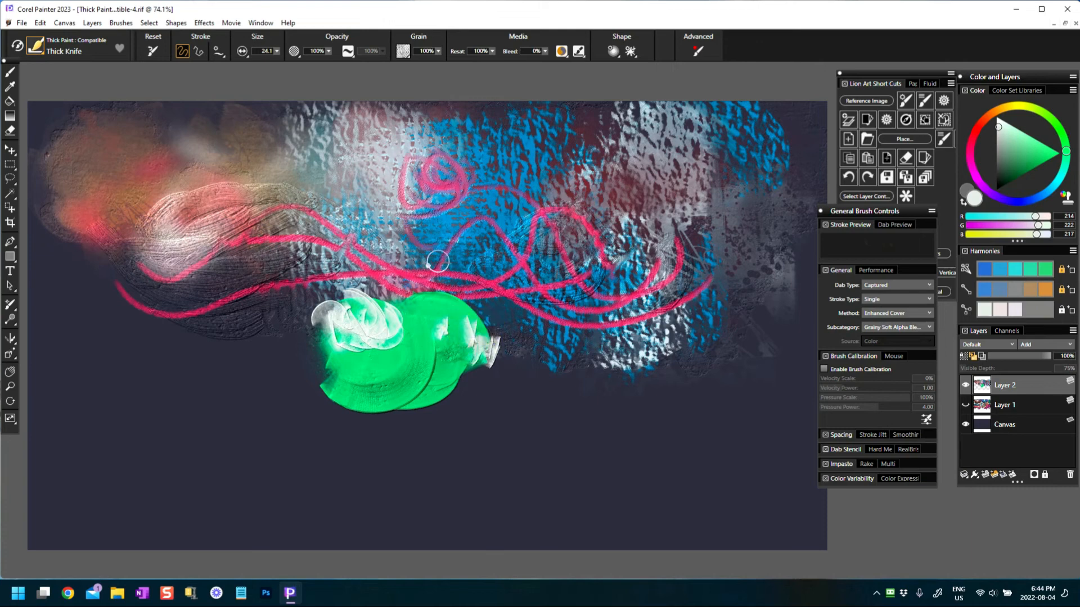
mouse_move(471, 251)
left_mouse_down()
mouse_move(463, 242)
mouse_move(456, 255)
mouse_move(490, 274)
left_mouse_up()
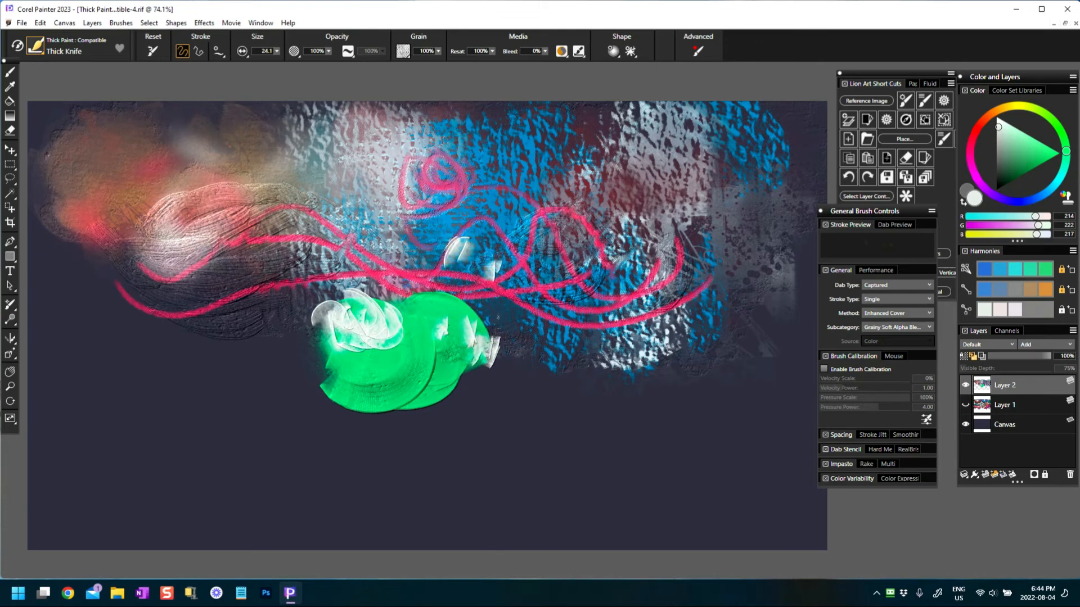
mouse_move(483, 318)
left_mouse_down()
mouse_move(500, 332)
mouse_move(448, 386)
mouse_move(394, 378)
left_mouse_up()
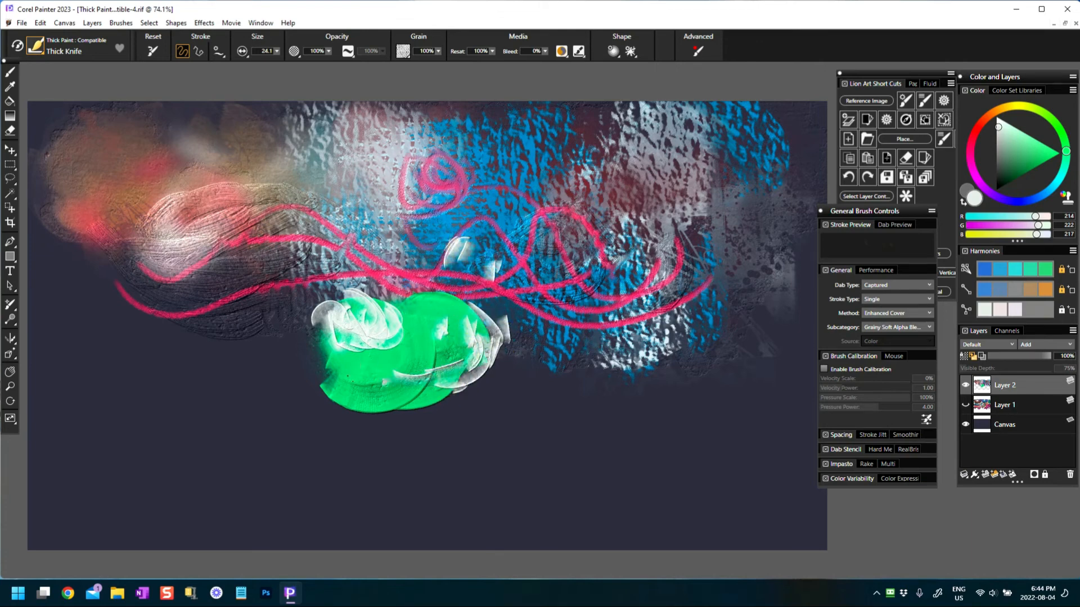
left_click_drag(368, 343, 394, 348)
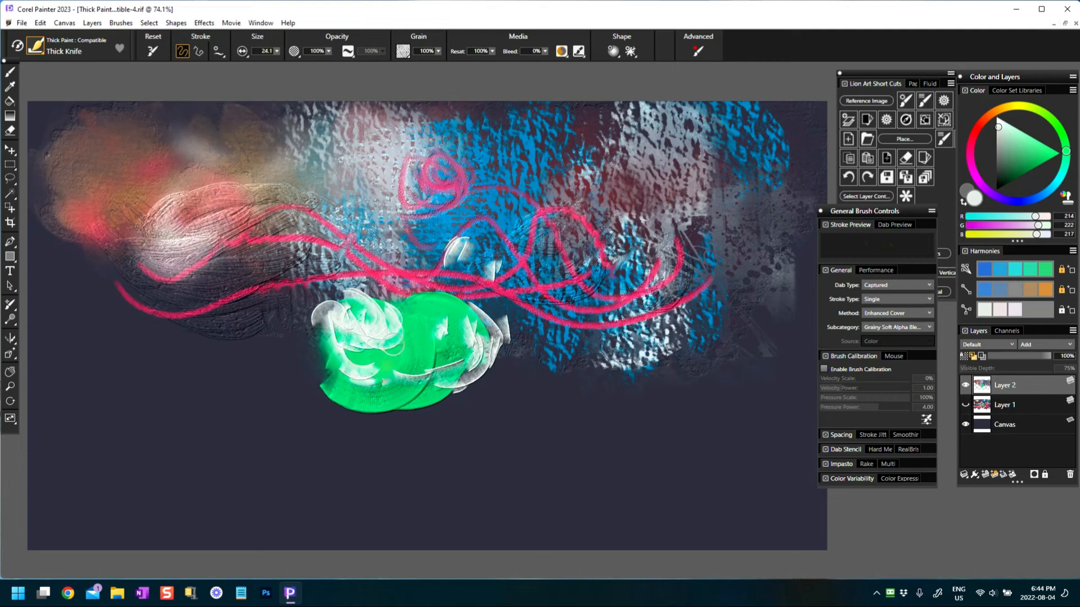
- Lower the resaturation to 0%, smear the white and green paint together with knife strokes, and restore the brush's default settings
left_click(494, 53)
left_click_drag(549, 62, 435, 63)
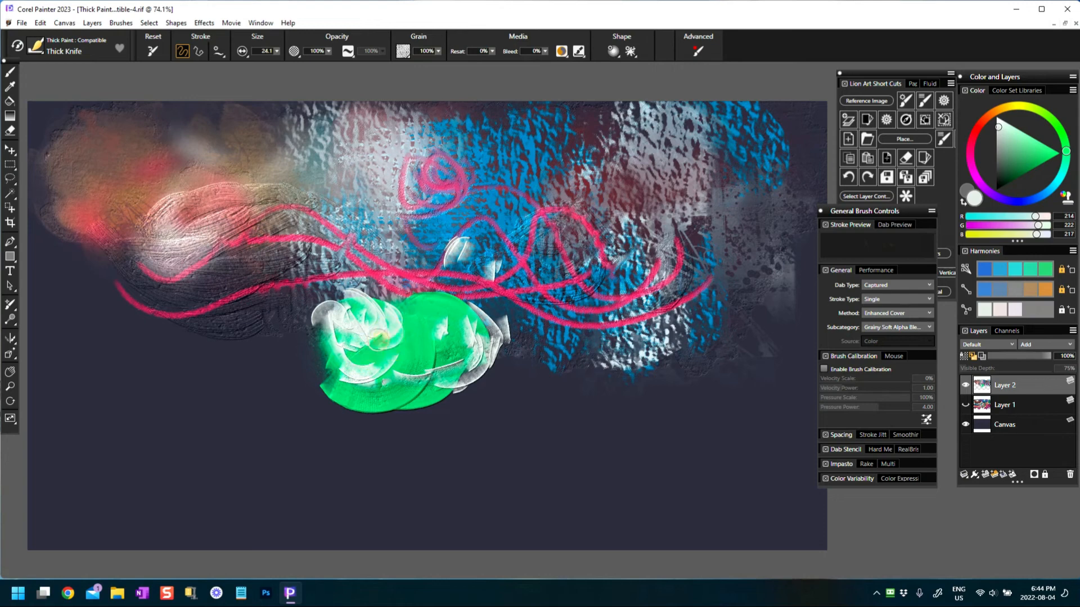
mouse_move(385, 320)
left_mouse_down()
mouse_move(423, 312)
mouse_move(315, 309)
left_mouse_up()
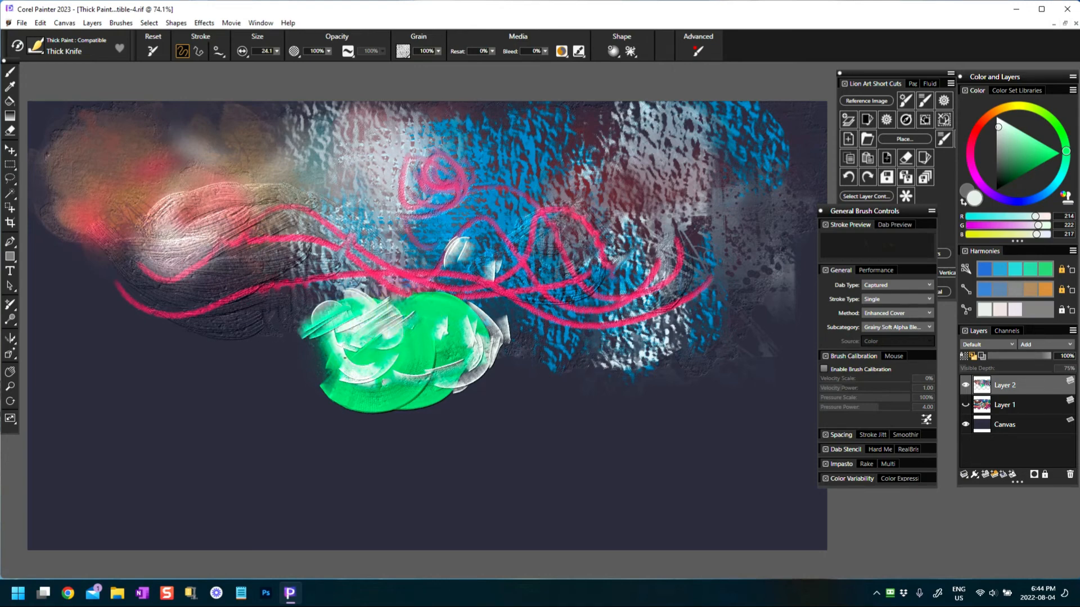
left_click_drag(345, 356, 324, 406)
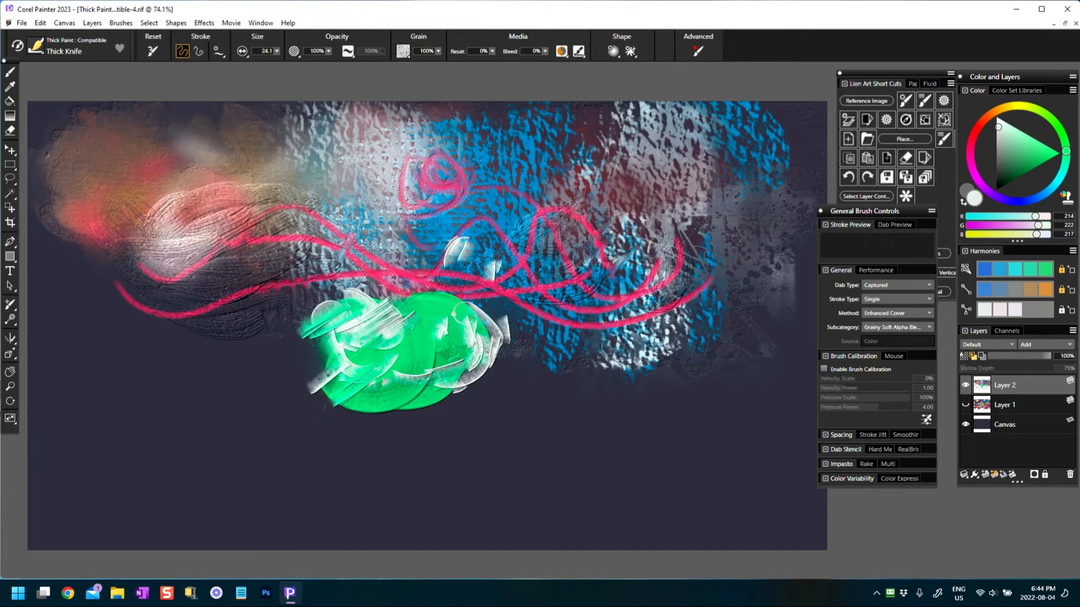
left_click_drag(459, 314, 466, 366)
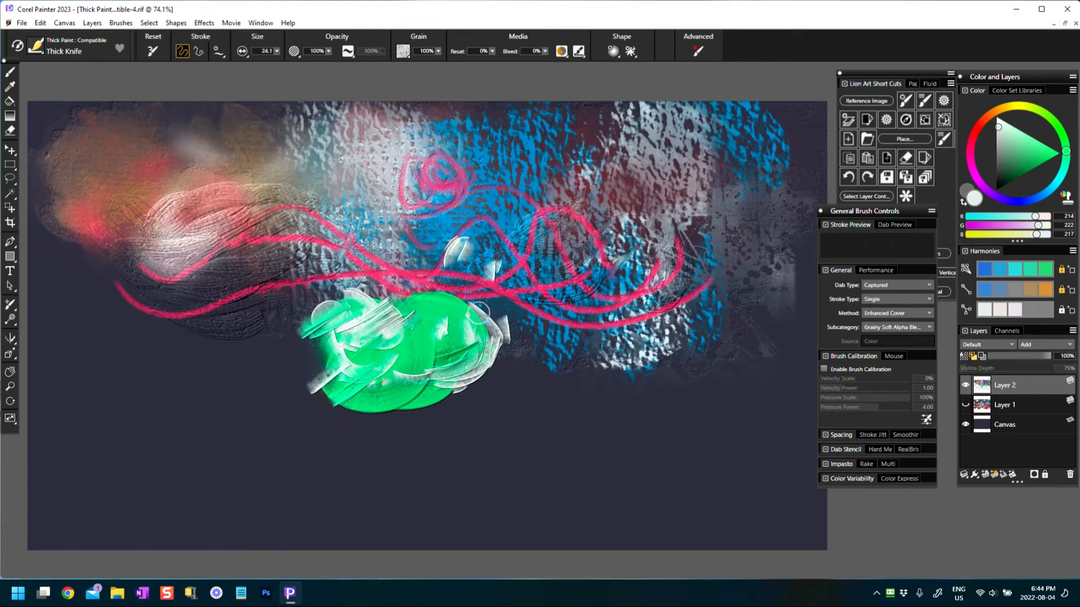
left_click_drag(471, 295, 481, 351)
mouse_move(421, 382)
left_mouse_down()
mouse_move(388, 368)
mouse_move(470, 374)
mouse_move(362, 353)
mouse_move(354, 390)
mouse_move(385, 352)
mouse_move(345, 363)
left_mouse_up()
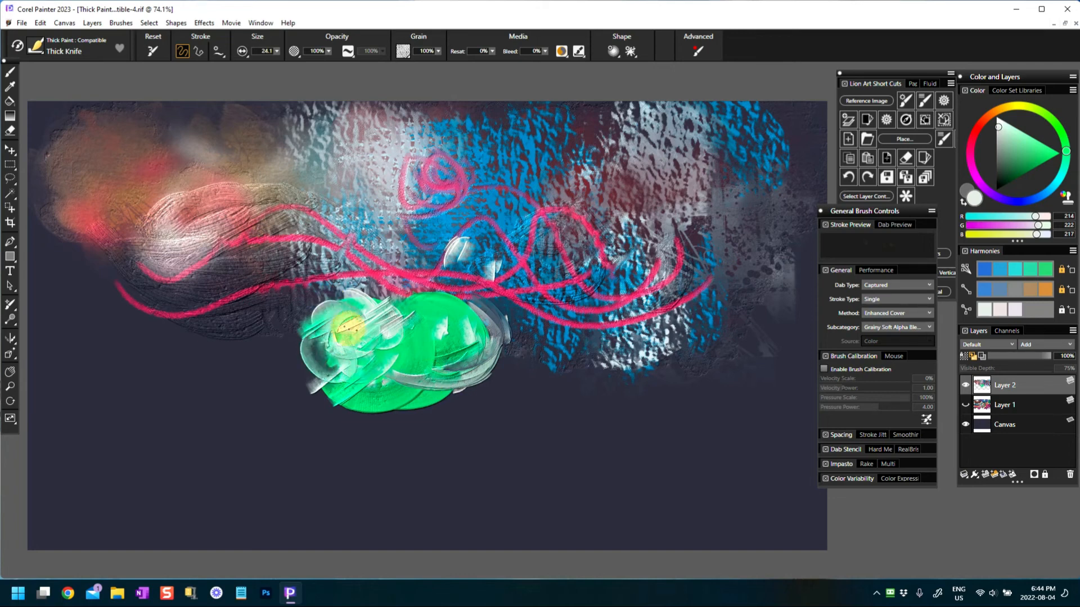
left_click_drag(349, 329, 355, 299)
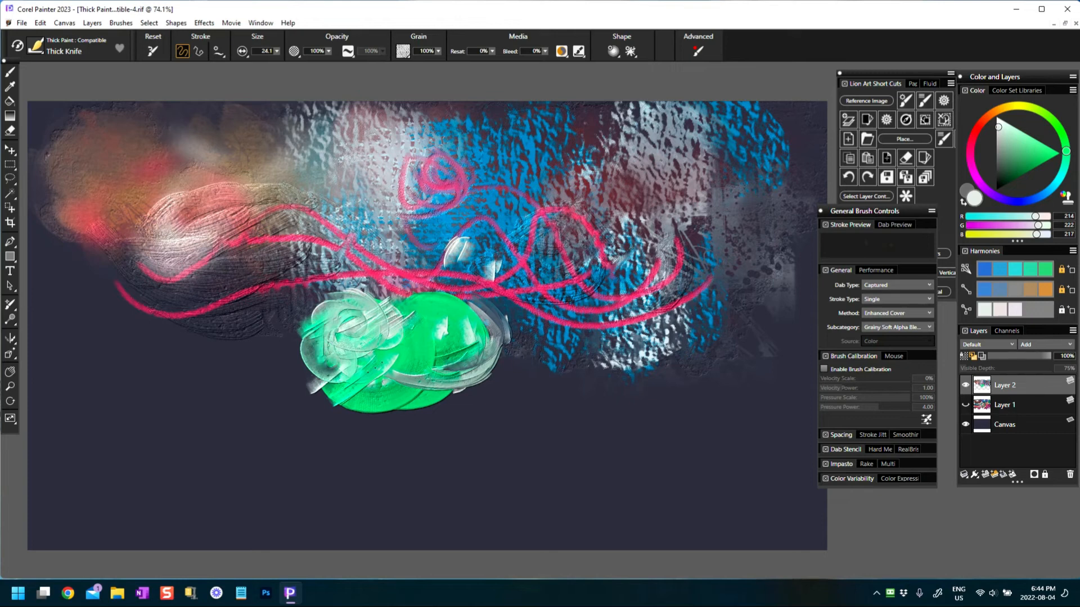
left_click(492, 52)
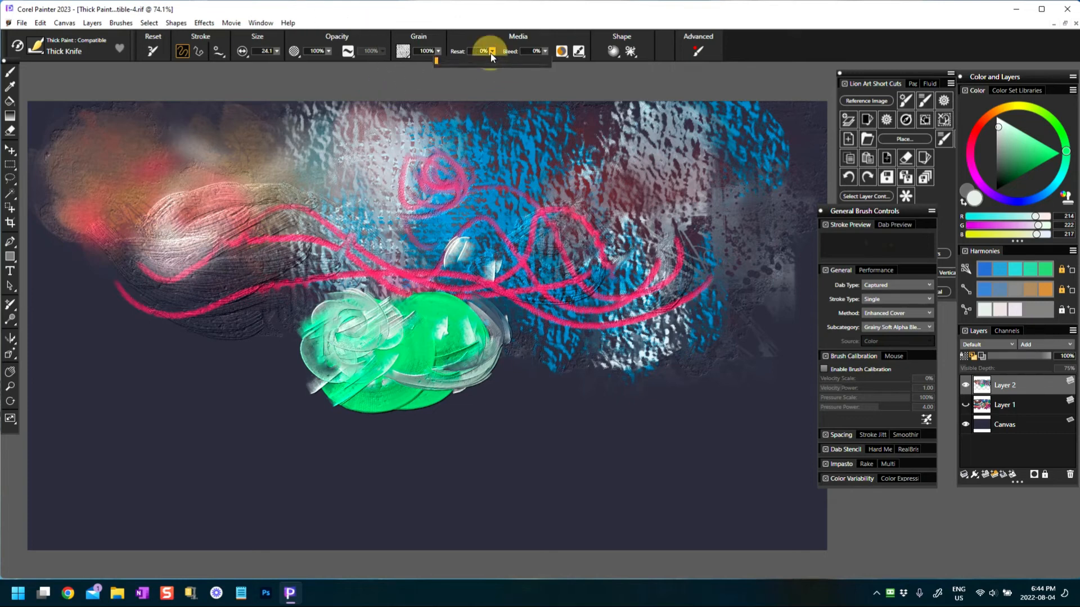
left_click(155, 51)
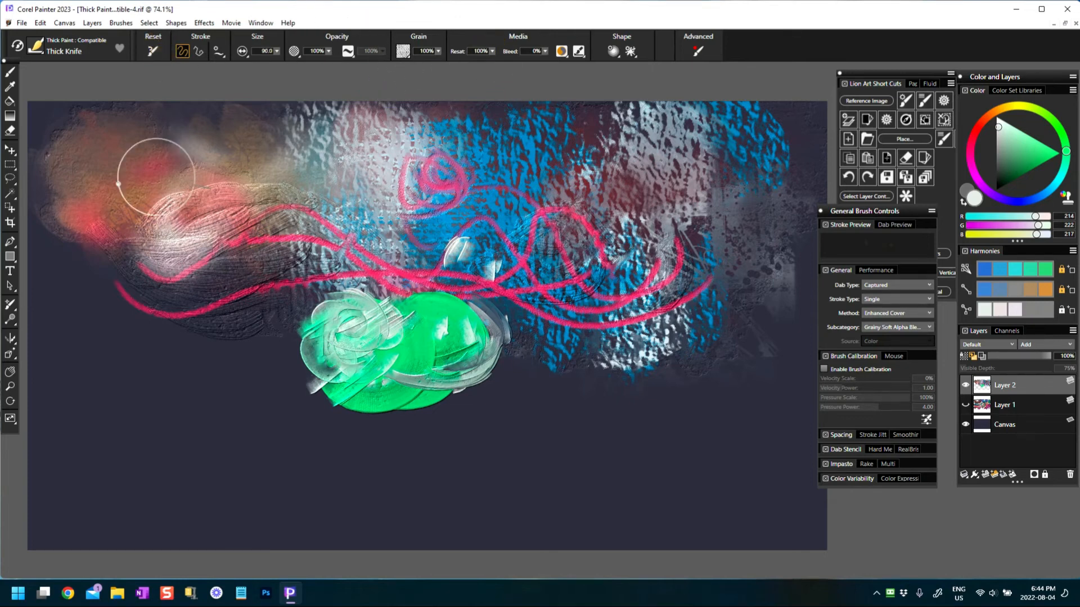
- Switch to the Glazing Bristle brush and cover the green shape, the textured highlight and the pink lines between them with near-white
left_click(43, 52)
left_click(196, 326)
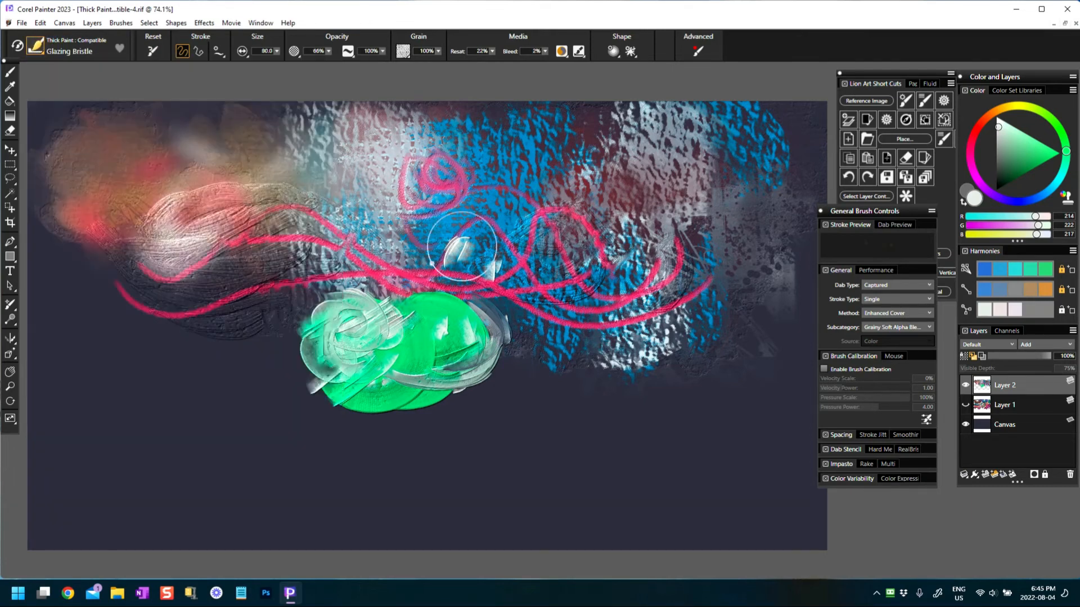
mouse_move(319, 339)
left_mouse_down()
mouse_move(304, 335)
mouse_move(315, 357)
mouse_move(341, 356)
mouse_move(357, 381)
mouse_move(368, 369)
mouse_move(369, 295)
mouse_move(434, 292)
mouse_move(470, 349)
mouse_move(446, 376)
mouse_move(402, 375)
mouse_move(264, 277)
mouse_move(241, 284)
mouse_move(265, 289)
mouse_move(202, 273)
mouse_move(187, 241)
mouse_move(247, 214)
mouse_move(185, 236)
mouse_move(169, 298)
mouse_move(303, 202)
left_mouse_up()
left_click(156, 49)
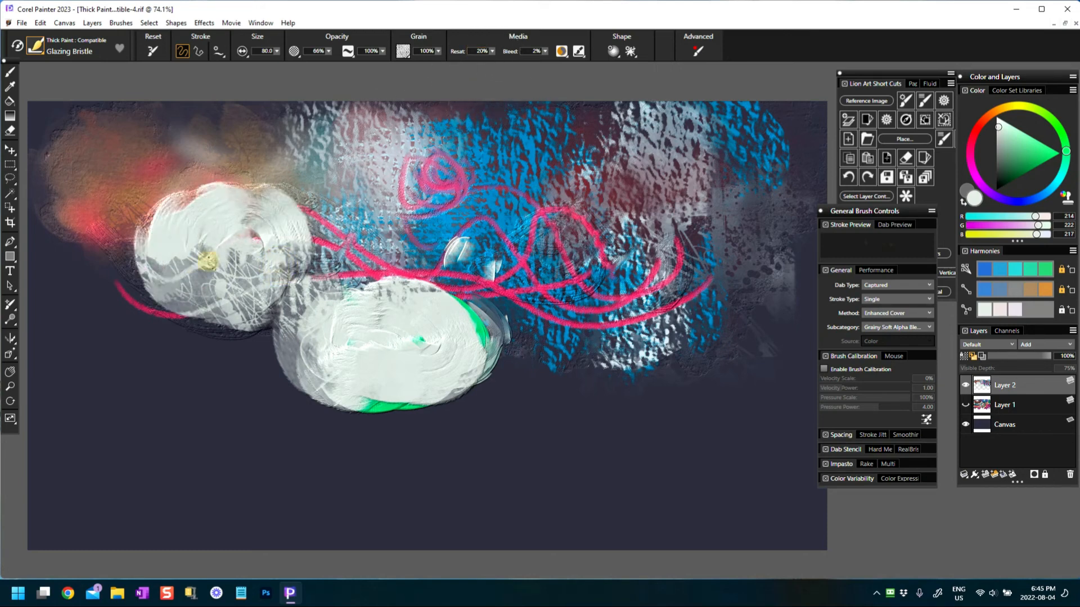
mouse_move(208, 261)
left_mouse_down()
mouse_move(191, 260)
mouse_move(232, 286)
mouse_move(225, 299)
mouse_move(294, 304)
mouse_move(373, 303)
mouse_move(386, 285)
mouse_move(444, 270)
left_mouse_up()
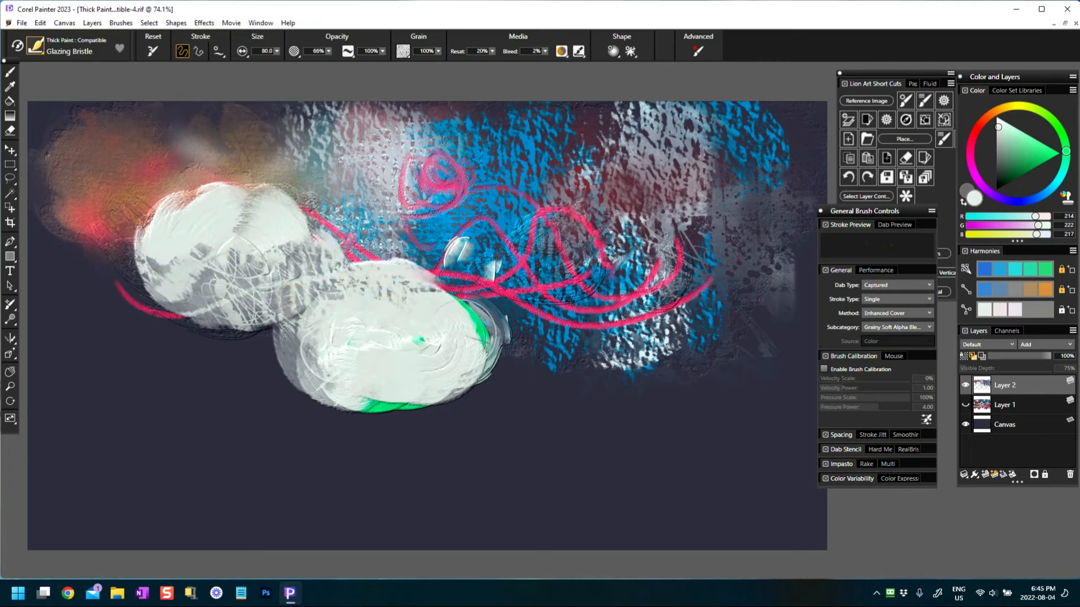
mouse_move(478, 326)
left_mouse_down()
mouse_move(378, 366)
mouse_move(345, 294)
mouse_move(399, 304)
mouse_move(354, 242)
mouse_move(421, 265)
left_mouse_up()
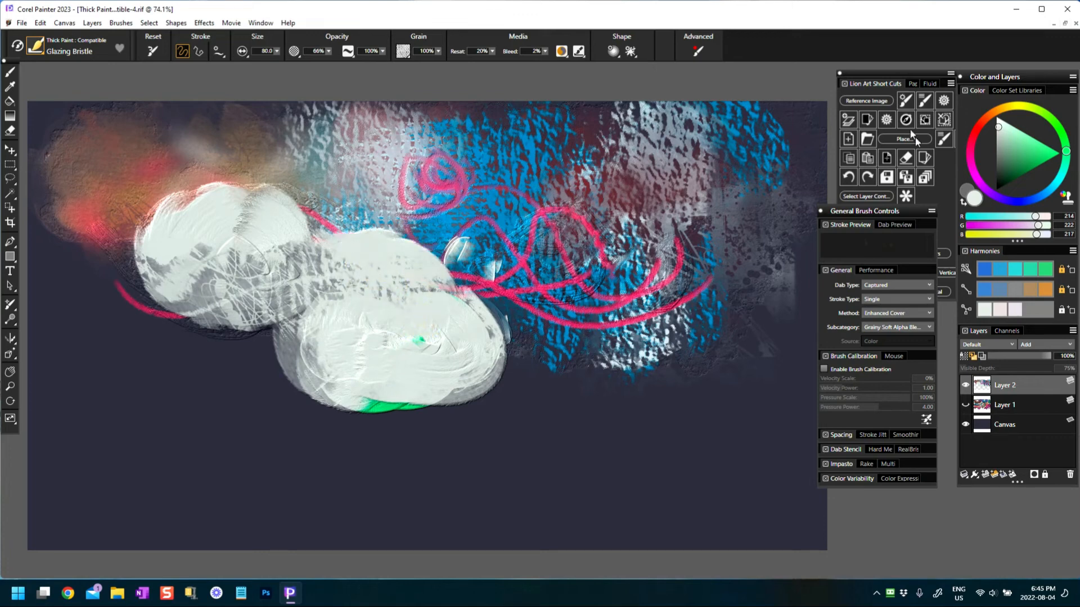
- Choose a green colour and glaze round green shapes over the upper edges of the white paint, raising the resaturation to 100%
left_click_drag(1024, 160, 1035, 161)
mouse_move(450, 213)
left_mouse_down()
mouse_move(428, 208)
mouse_move(452, 212)
mouse_move(394, 217)
mouse_move(386, 229)
mouse_move(422, 234)
mouse_move(393, 180)
mouse_move(438, 225)
mouse_move(445, 163)
left_mouse_up()
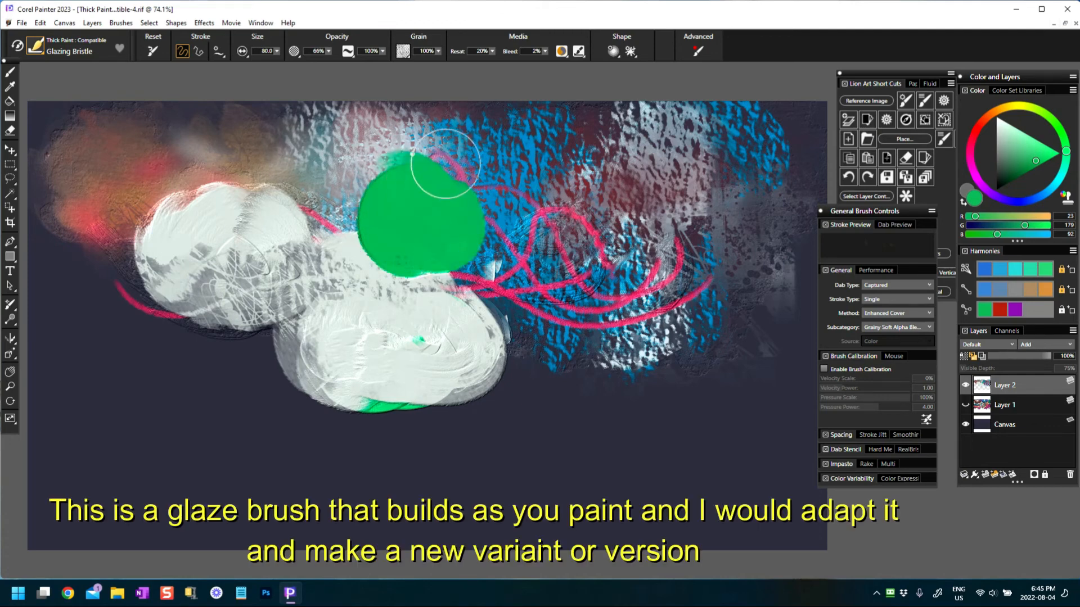
left_click(493, 51)
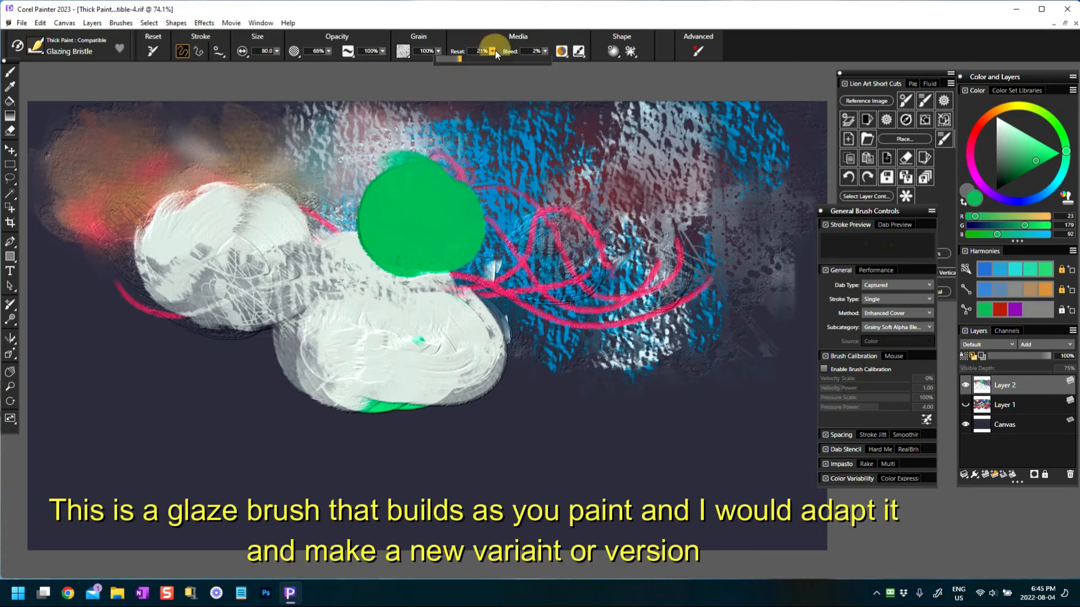
mouse_move(410, 236)
left_mouse_down()
mouse_move(386, 248)
mouse_move(395, 222)
mouse_move(436, 253)
left_mouse_up()
mouse_move(404, 242)
left_mouse_down()
mouse_move(406, 263)
mouse_move(449, 270)
left_mouse_up()
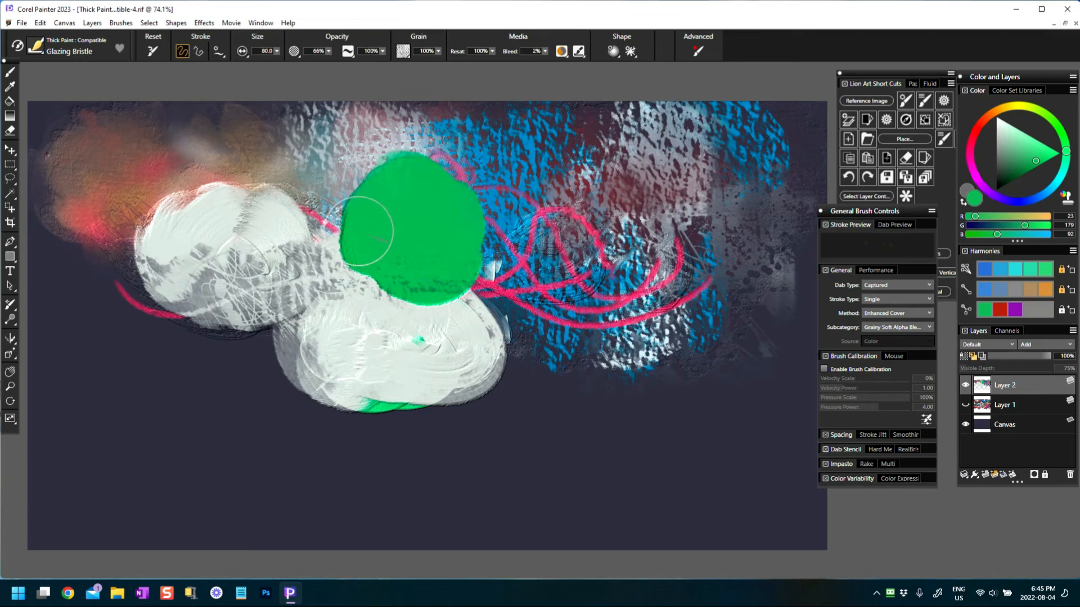
mouse_move(382, 205)
left_mouse_down()
mouse_move(393, 251)
mouse_move(360, 183)
mouse_move(375, 176)
left_mouse_up()
mouse_move(257, 220)
left_mouse_down()
mouse_move(277, 221)
mouse_move(242, 201)
left_mouse_up()
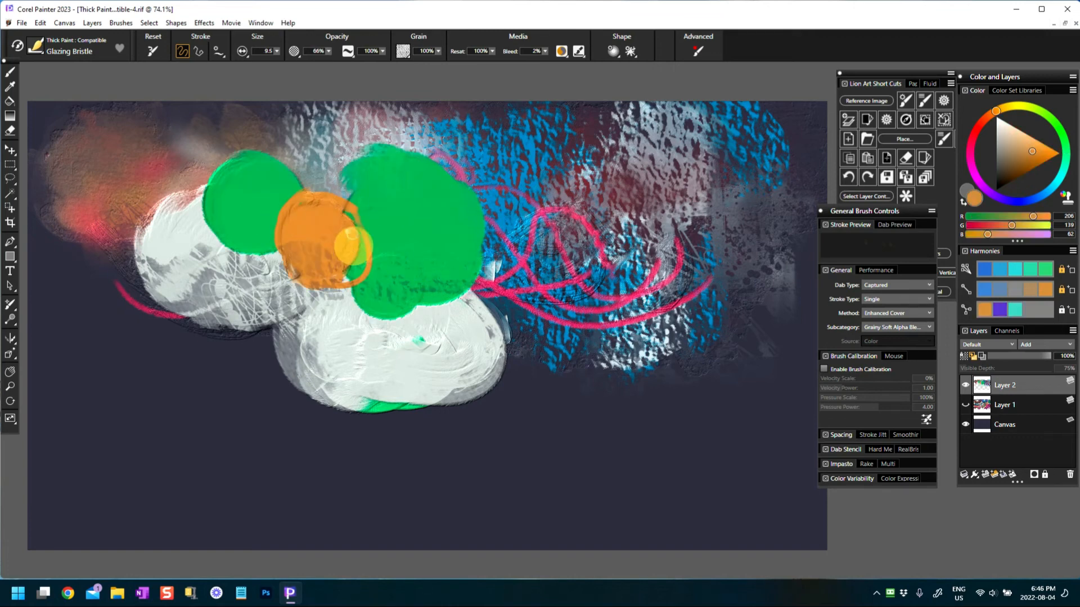
- Draw thin orange strokes at brush size 9.5 over the orange and green shapes, then restore the brush defaults and enlarge the orange patch
left_click_drag(352, 251, 336, 268)
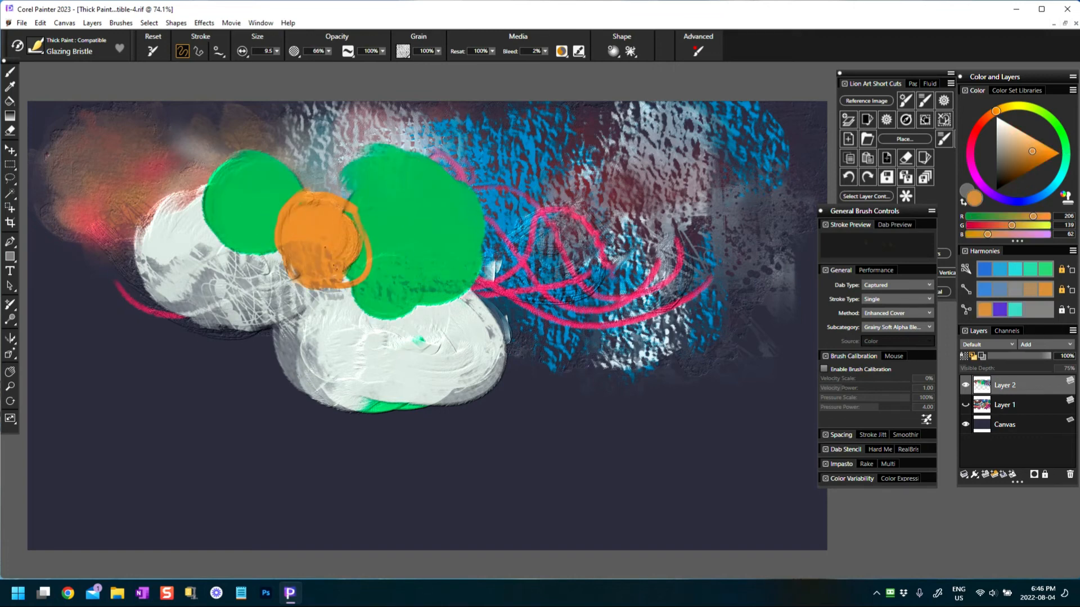
mouse_move(485, 253)
left_mouse_down()
mouse_move(410, 294)
mouse_move(395, 279)
left_mouse_up()
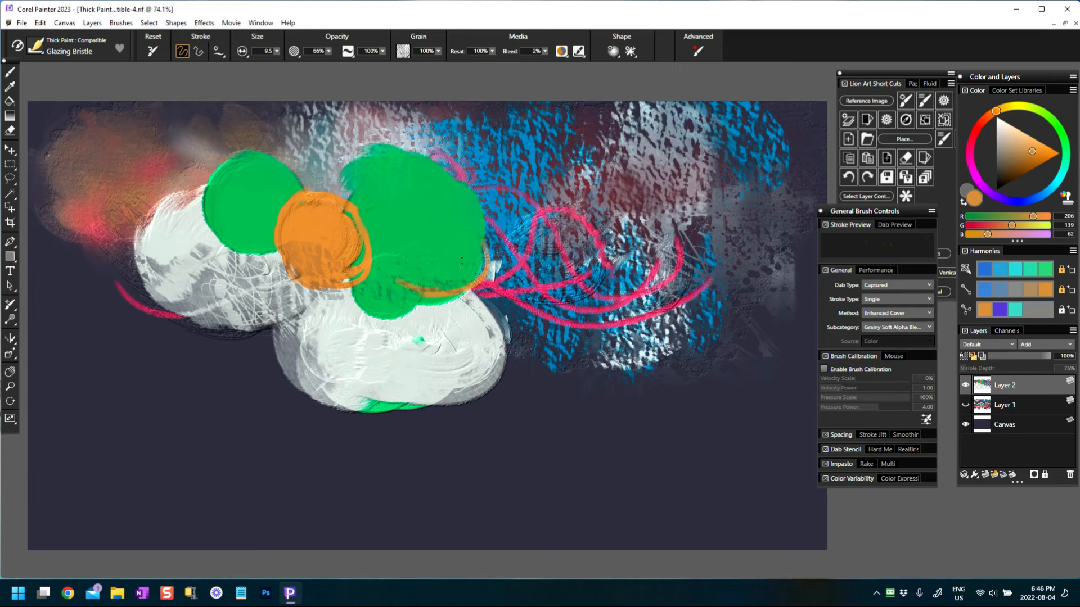
mouse_move(421, 178)
left_mouse_down()
mouse_move(402, 273)
mouse_move(419, 189)
left_mouse_up()
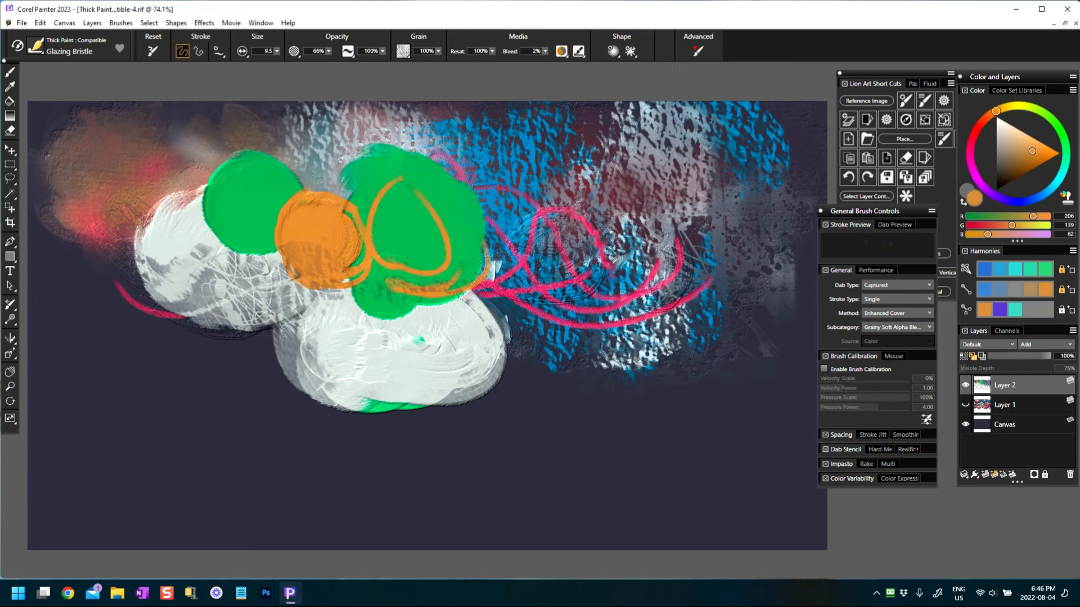
mouse_move(394, 243)
left_mouse_down()
mouse_move(374, 254)
mouse_move(416, 276)
left_mouse_up()
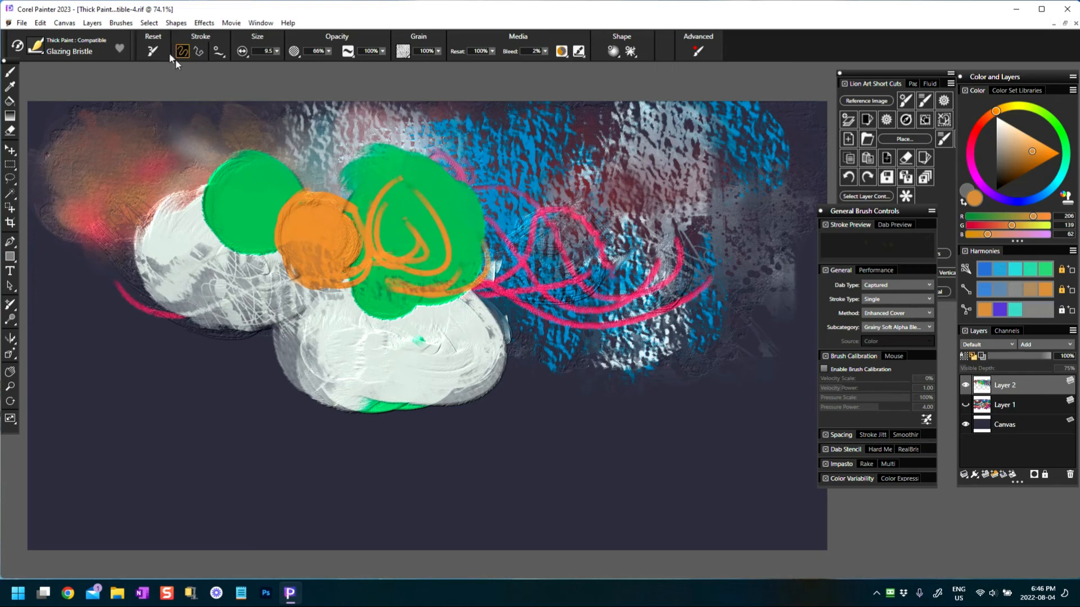
left_click(152, 50)
mouse_move(304, 219)
left_mouse_down()
mouse_move(298, 237)
mouse_move(318, 227)
left_mouse_up()
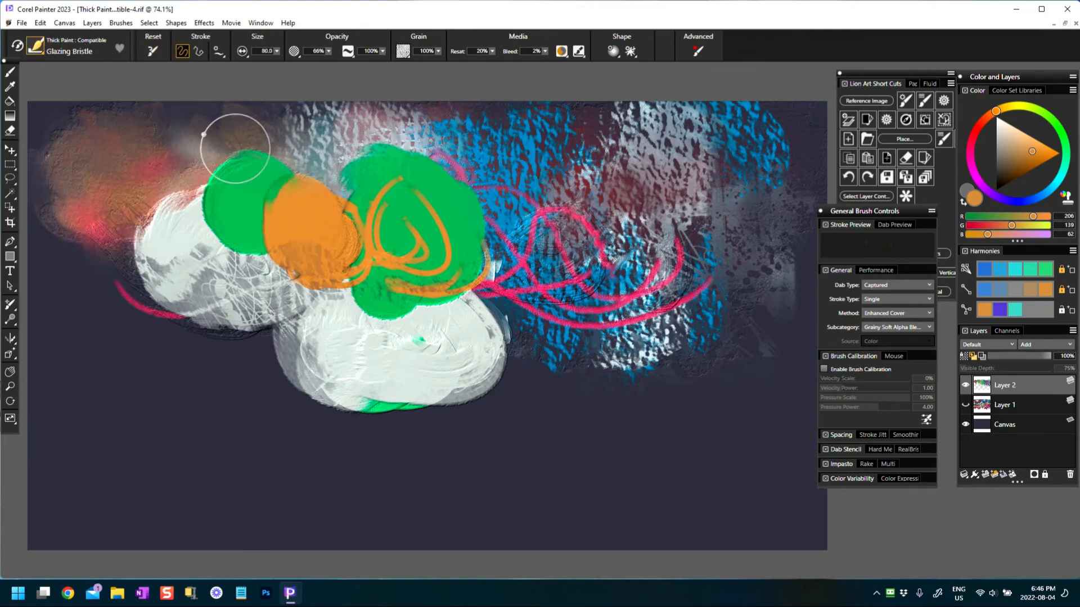
- Switch to the Thick Sargent brush, choose a darker orange and dab it around the edges of the white shapes and pink lines
left_click(43, 49)
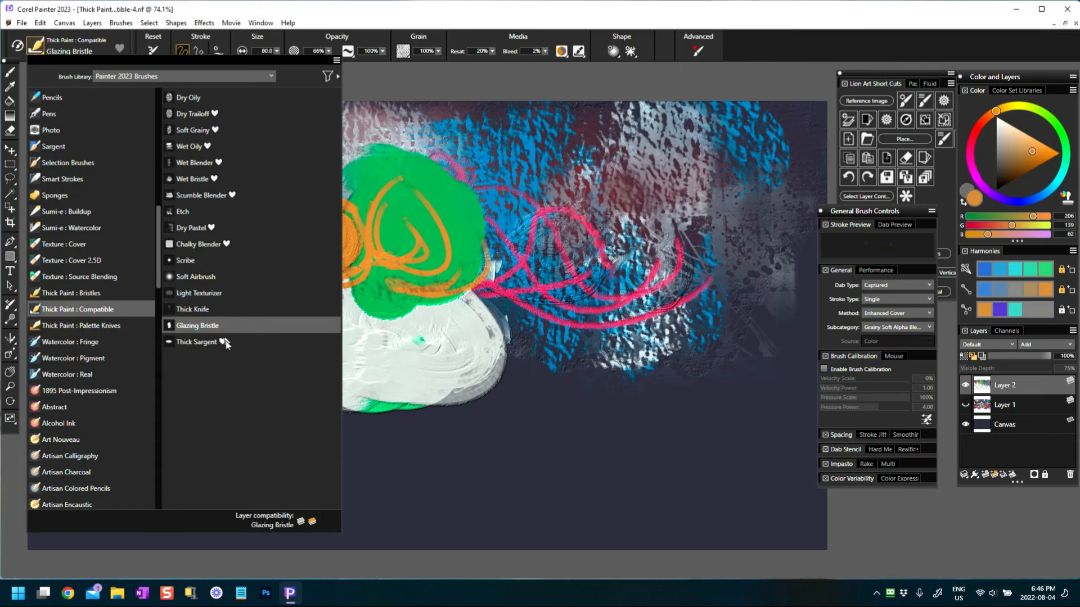
left_click(208, 342)
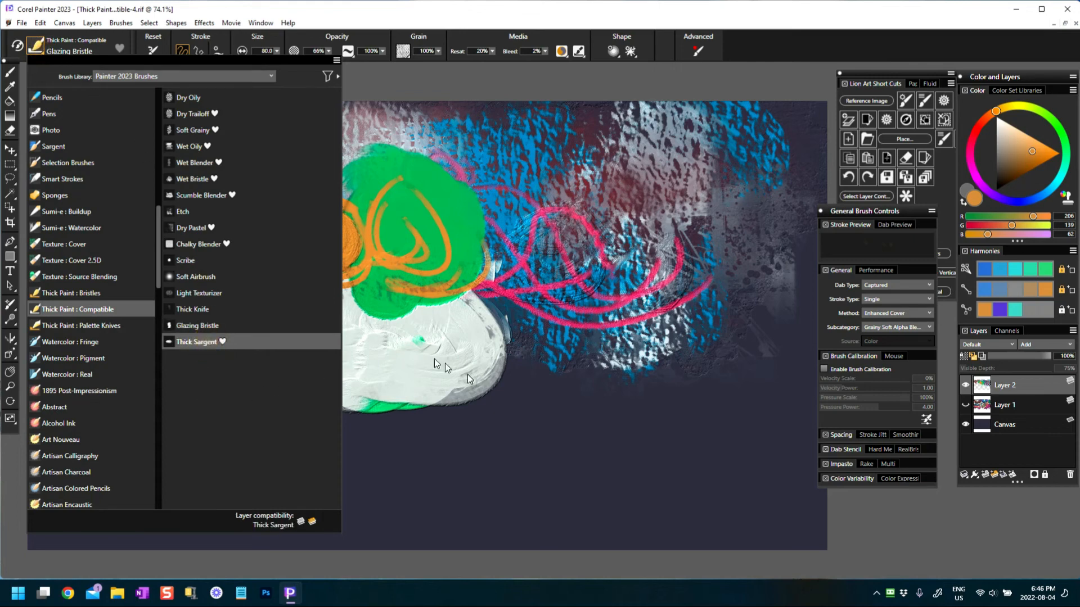
left_click(1027, 159)
mouse_move(509, 360)
left_mouse_down()
mouse_move(494, 369)
mouse_move(523, 338)
left_mouse_up()
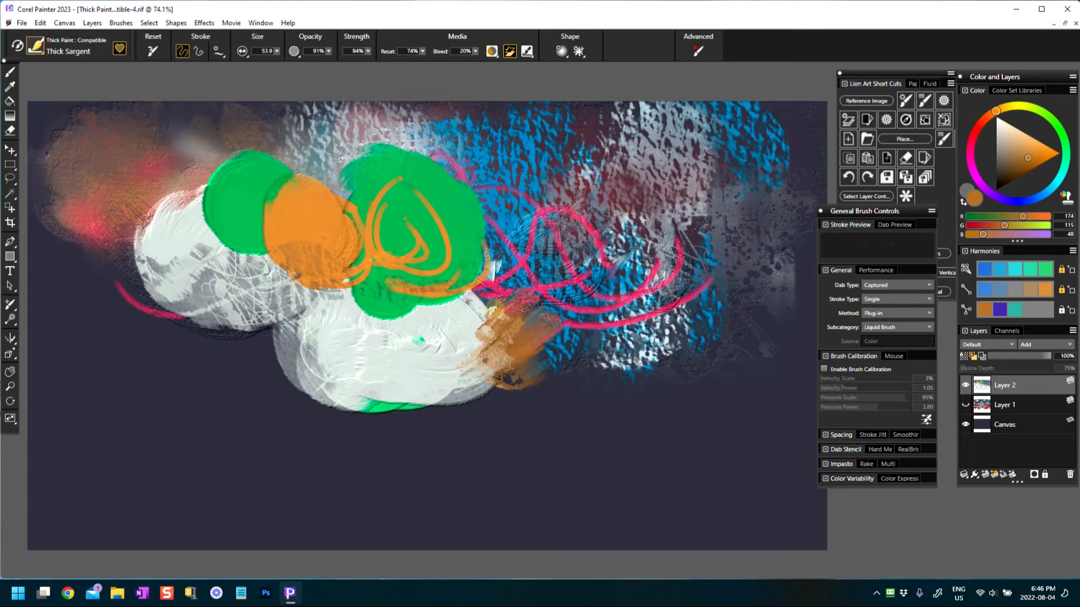
mouse_move(535, 260)
left_mouse_down()
mouse_move(497, 244)
mouse_move(479, 271)
left_mouse_up()
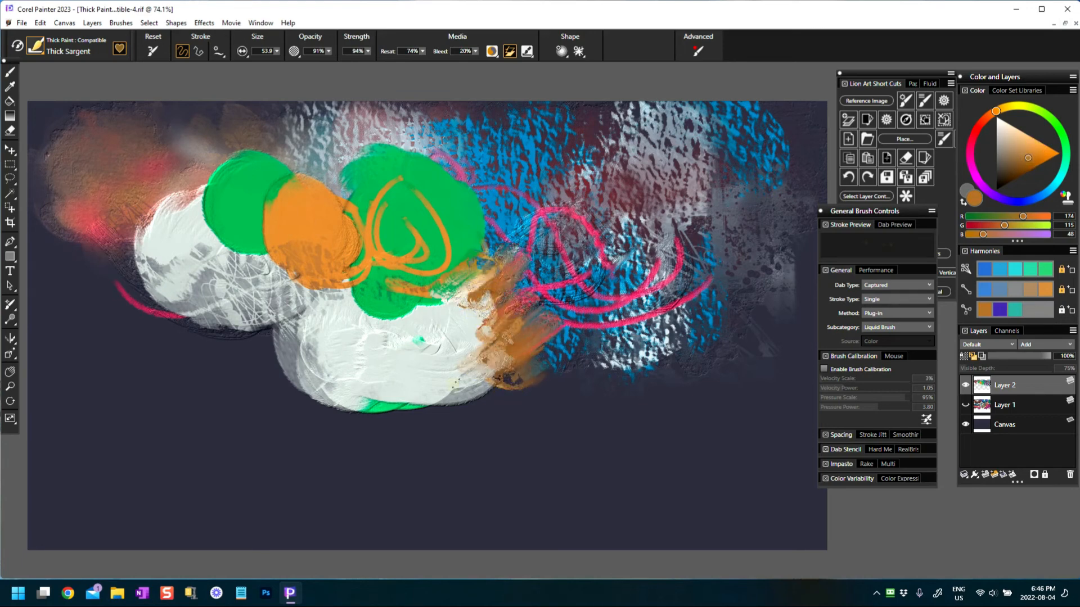
mouse_move(454, 385)
left_mouse_down()
mouse_move(450, 374)
mouse_move(388, 397)
mouse_move(296, 338)
mouse_move(216, 262)
left_mouse_up()
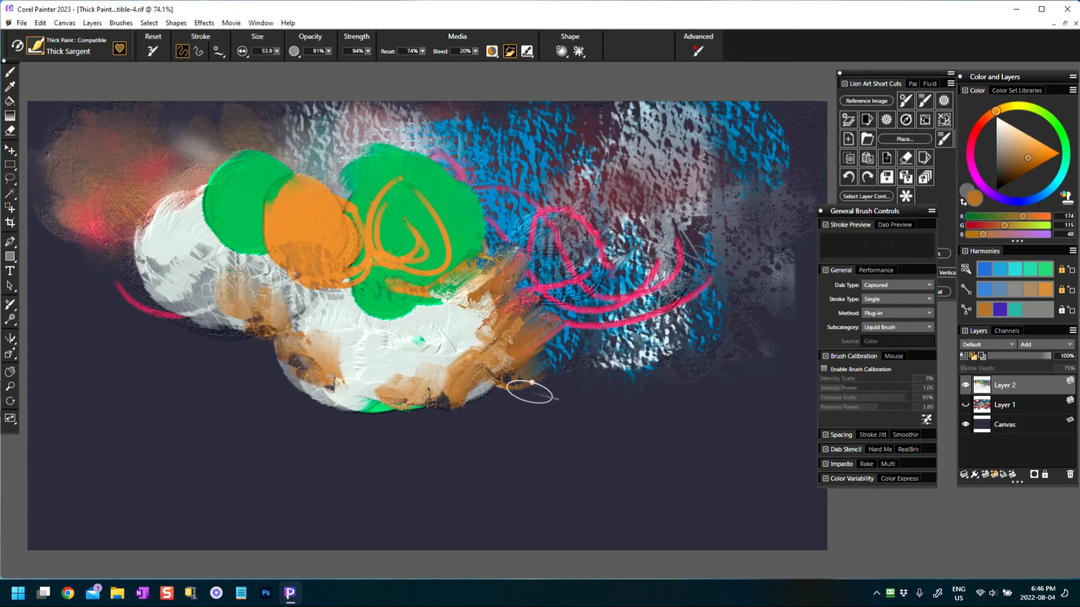
- Extend the dark orange strokes beneath the pink lines and along the lower edge of the white shape beside the green circle
mouse_move(523, 388)
left_mouse_down()
mouse_move(598, 356)
mouse_move(642, 353)
left_mouse_up()
mouse_move(576, 372)
left_mouse_down()
mouse_move(613, 346)
mouse_move(579, 314)
mouse_move(565, 383)
mouse_move(614, 392)
mouse_move(640, 377)
mouse_move(669, 387)
left_mouse_up()
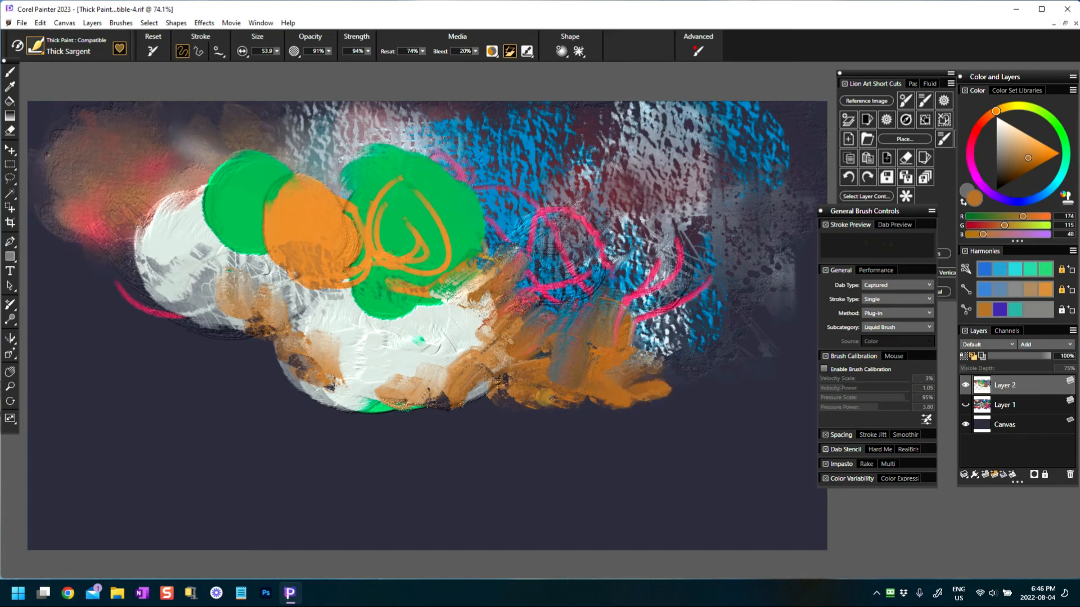
left_click_drag(565, 394, 495, 419)
mouse_move(104, 236)
left_mouse_down()
mouse_move(132, 298)
mouse_move(234, 365)
mouse_move(256, 366)
mouse_move(276, 402)
left_mouse_up()
- Choose a dark blue and paint broad strokes along the lower-left edge and over the reddish area beside the white shape
left_click(1044, 193)
mouse_move(236, 369)
left_mouse_down()
mouse_move(172, 353)
mouse_move(148, 327)
mouse_move(134, 340)
mouse_move(129, 315)
mouse_move(109, 318)
mouse_move(96, 281)
left_mouse_up()
mouse_move(100, 237)
left_mouse_down()
mouse_move(80, 216)
mouse_move(50, 233)
left_mouse_up()
mouse_move(163, 147)
left_mouse_down()
mouse_move(144, 150)
mouse_move(121, 197)
left_mouse_up()
mouse_move(253, 362)
left_mouse_down()
mouse_move(287, 407)
mouse_move(272, 414)
mouse_move(292, 404)
mouse_move(315, 436)
left_mouse_up()
- Sample near-white from the painting and paint strokes below the large white shape, spreading green over the white areas beneath the circles
left_click(376, 354, "alt")
mouse_move(363, 402)
left_mouse_down()
mouse_move(359, 441)
mouse_move(419, 453)
mouse_move(458, 414)
mouse_move(450, 423)
left_mouse_up()
left_click(373, 363, "alt")
mouse_move(412, 298)
left_mouse_down()
mouse_move(380, 331)
mouse_move(225, 264)
mouse_move(198, 299)
left_mouse_up()
mouse_move(529, 415)
left_mouse_down()
mouse_move(532, 440)
mouse_move(459, 429)
mouse_move(627, 429)
left_mouse_up()
- Dab near-white at the far end of the orange strokes and over the blue texture and upper pink lines
left_click_drag(649, 347, 677, 368)
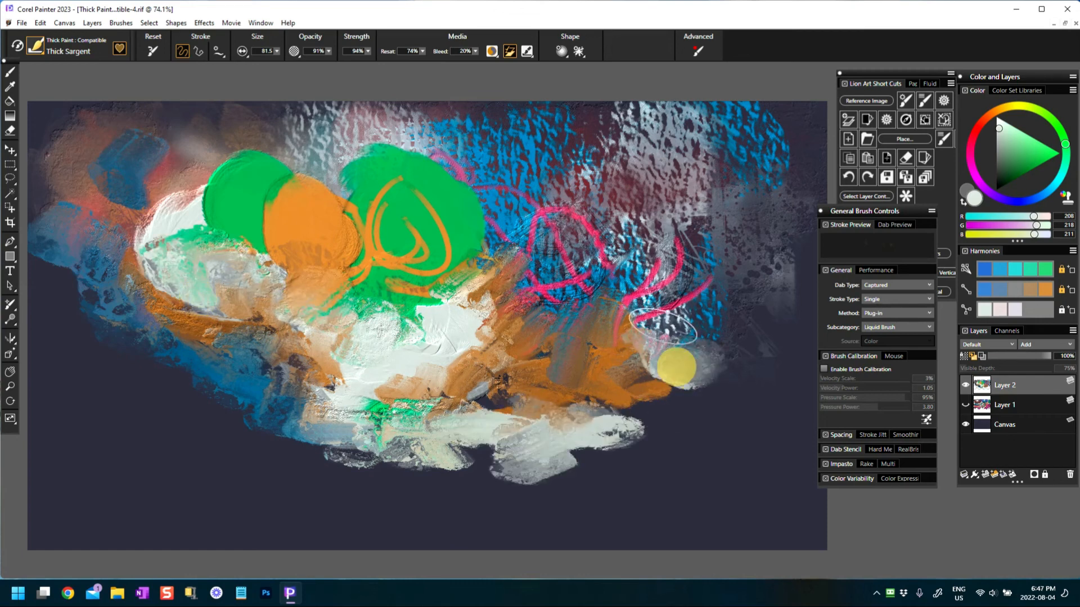
mouse_move(529, 160)
left_mouse_down()
mouse_move(523, 153)
mouse_move(544, 170)
left_mouse_up()
left_click_drag(467, 127, 507, 175)
mouse_move(512, 199)
left_mouse_down()
mouse_move(546, 191)
mouse_move(585, 248)
left_mouse_up()
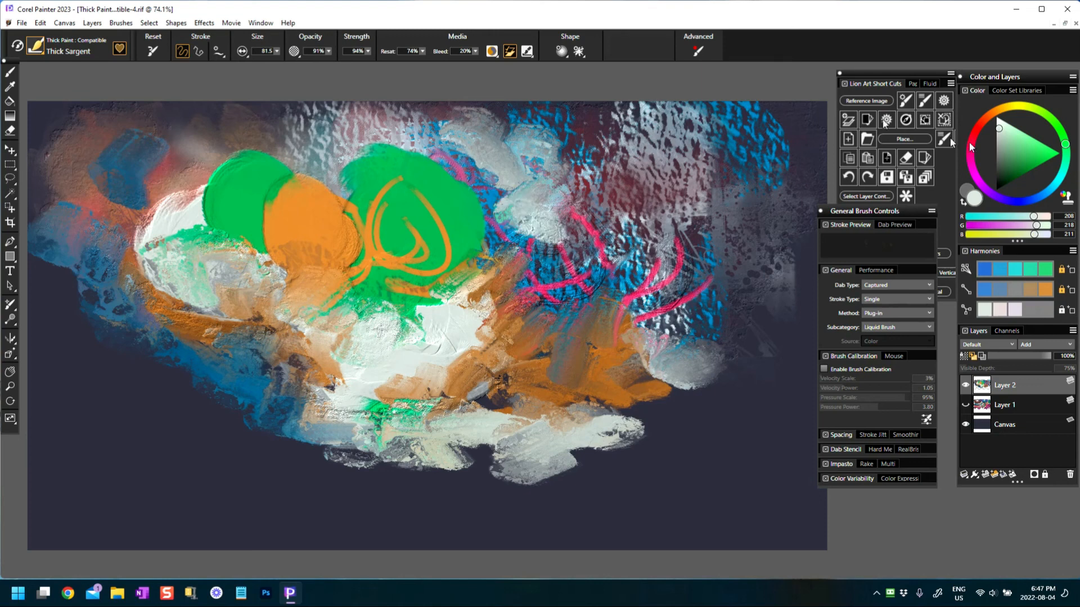
- Paint bright green and pink patches over the remaining pink lines, and sample the pink from the new paint
left_click(1053, 156)
mouse_move(585, 303)
left_mouse_down()
mouse_move(632, 298)
mouse_move(615, 354)
mouse_move(683, 274)
mouse_move(664, 265)
left_mouse_up()
mouse_move(564, 253)
left_mouse_down()
mouse_move(619, 266)
mouse_move(581, 280)
mouse_move(572, 283)
mouse_move(602, 225)
mouse_move(641, 242)
left_mouse_up()
left_click(579, 278, "alt")
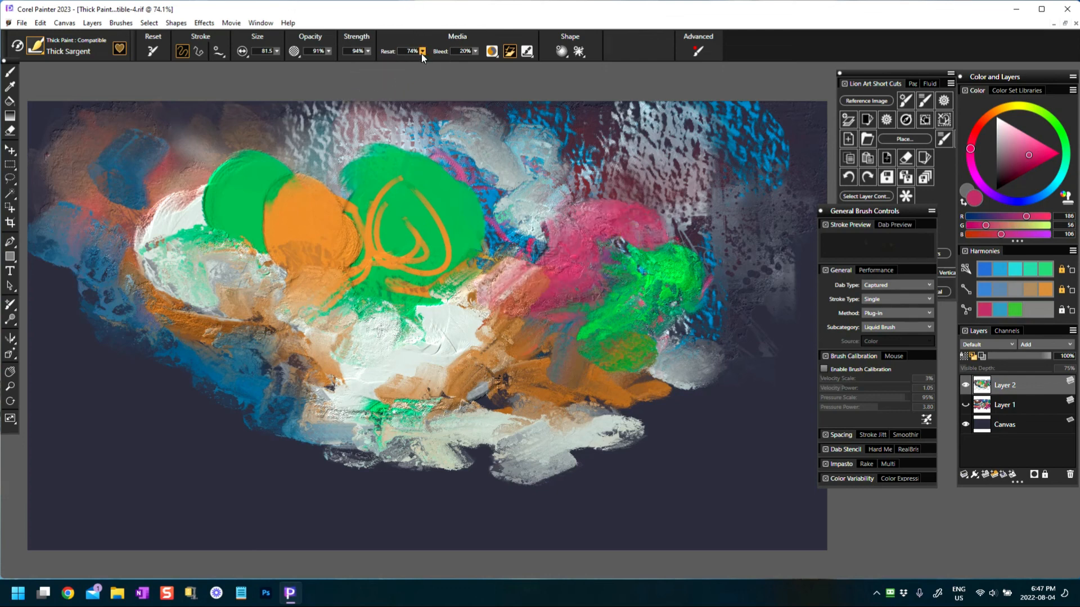
- Set the resaturation to 0% and blend the existing colours across the green and orange circles and the lower edge
left_click(423, 51)
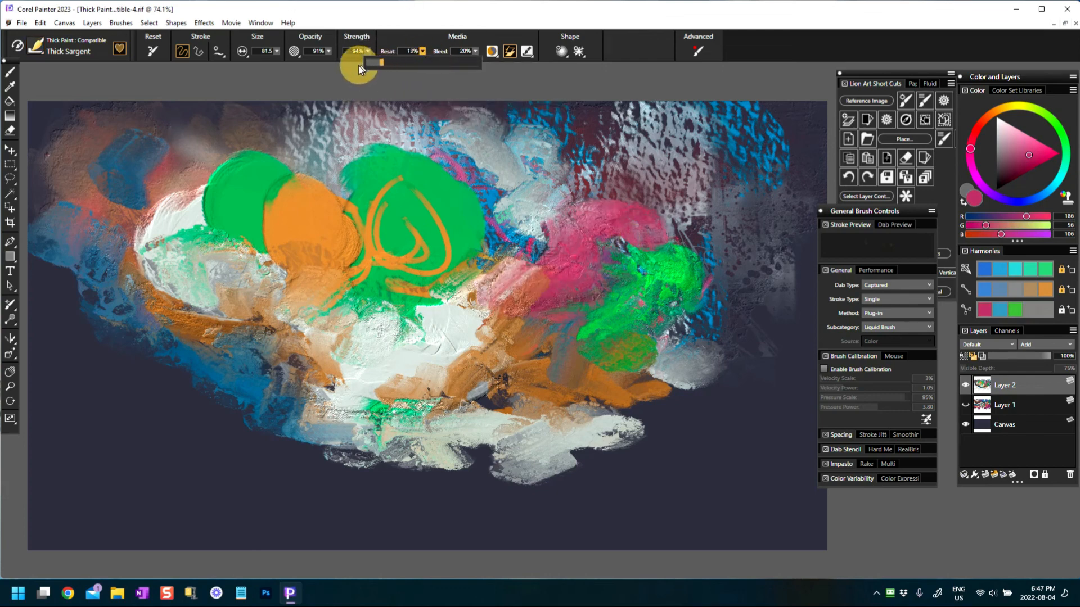
left_click_drag(333, 73, 332, 75)
mouse_move(535, 285)
left_mouse_down()
mouse_move(607, 281)
mouse_move(627, 227)
mouse_move(591, 191)
mouse_move(430, 226)
left_mouse_up()
mouse_move(423, 179)
left_mouse_down()
mouse_move(383, 225)
mouse_move(433, 276)
mouse_move(348, 247)
mouse_move(303, 273)
mouse_move(321, 193)
mouse_move(337, 197)
mouse_move(225, 208)
mouse_move(229, 160)
mouse_move(276, 155)
mouse_move(174, 186)
mouse_move(135, 163)
mouse_move(118, 265)
left_mouse_up()
mouse_move(180, 288)
left_mouse_down()
mouse_move(125, 321)
mouse_move(72, 241)
mouse_move(163, 360)
mouse_move(152, 349)
mouse_move(303, 394)
mouse_move(188, 357)
mouse_move(237, 428)
mouse_move(311, 406)
mouse_move(237, 416)
mouse_move(337, 394)
mouse_move(427, 444)
mouse_move(481, 394)
mouse_move(507, 416)
mouse_move(622, 398)
mouse_move(635, 445)
left_mouse_up()
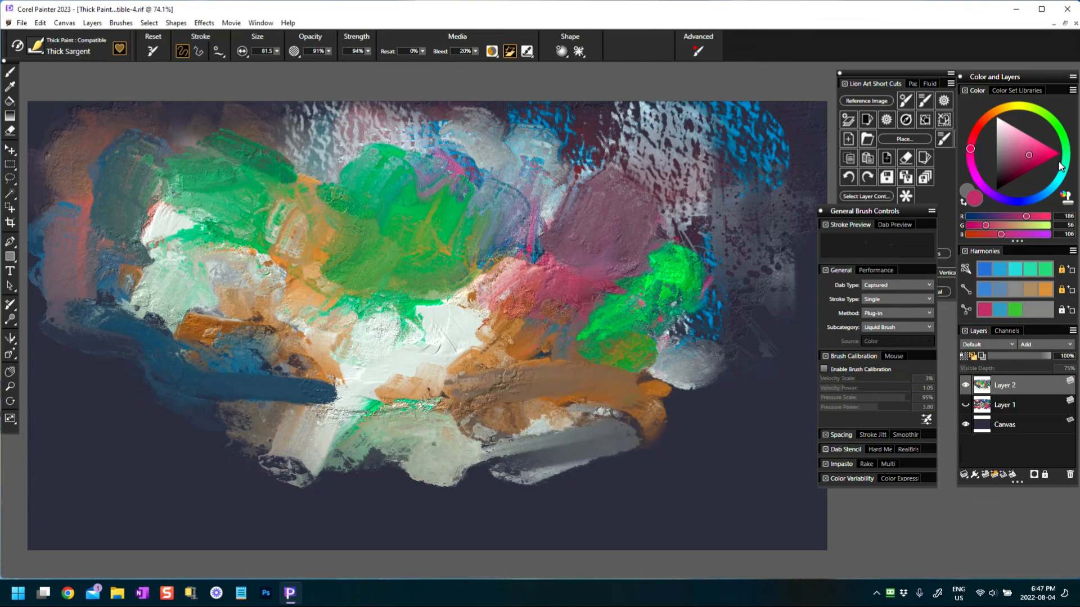
- Choose a brighter pink, set the resaturation to 80% and paint pink accents at brush size 40 along the lower, left and right areas
left_click_drag(1034, 157, 1043, 151)
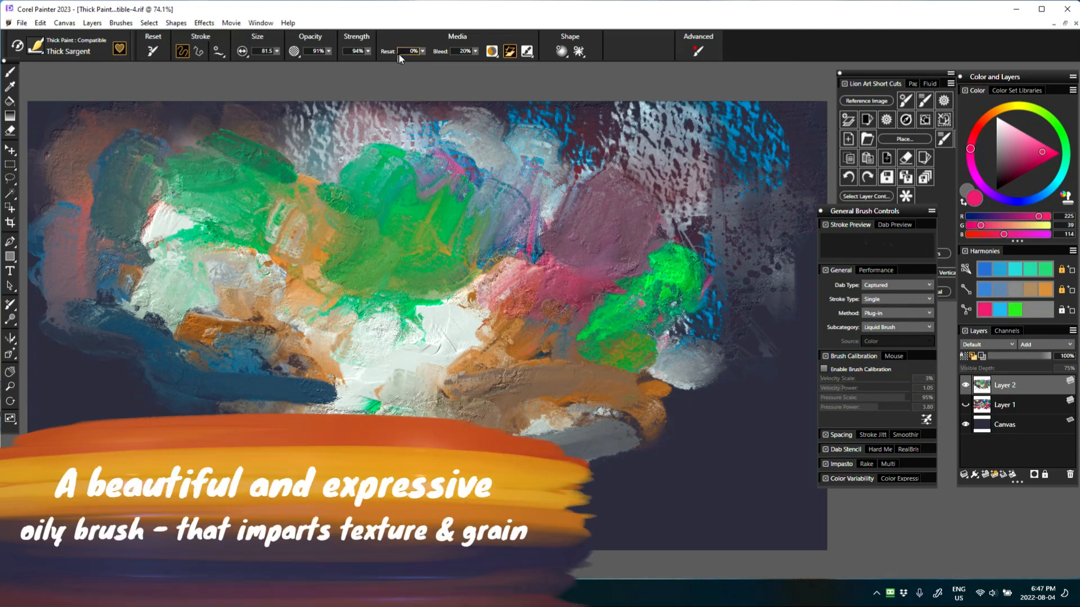
left_click(422, 51)
left_click_drag(425, 63, 472, 62)
mouse_move(498, 464)
left_mouse_down()
mouse_move(518, 441)
mouse_move(566, 441)
mouse_move(386, 475)
mouse_move(366, 492)
left_mouse_up()
left_click_drag(286, 395, 281, 369)
mouse_move(379, 357)
left_mouse_down()
mouse_move(381, 344)
mouse_move(336, 410)
mouse_move(285, 424)
left_mouse_up()
mouse_move(208, 195)
left_mouse_down()
mouse_move(169, 185)
mouse_move(185, 214)
left_mouse_up()
left_click_drag(667, 228, 718, 240)
left_click_drag(740, 172, 744, 269)
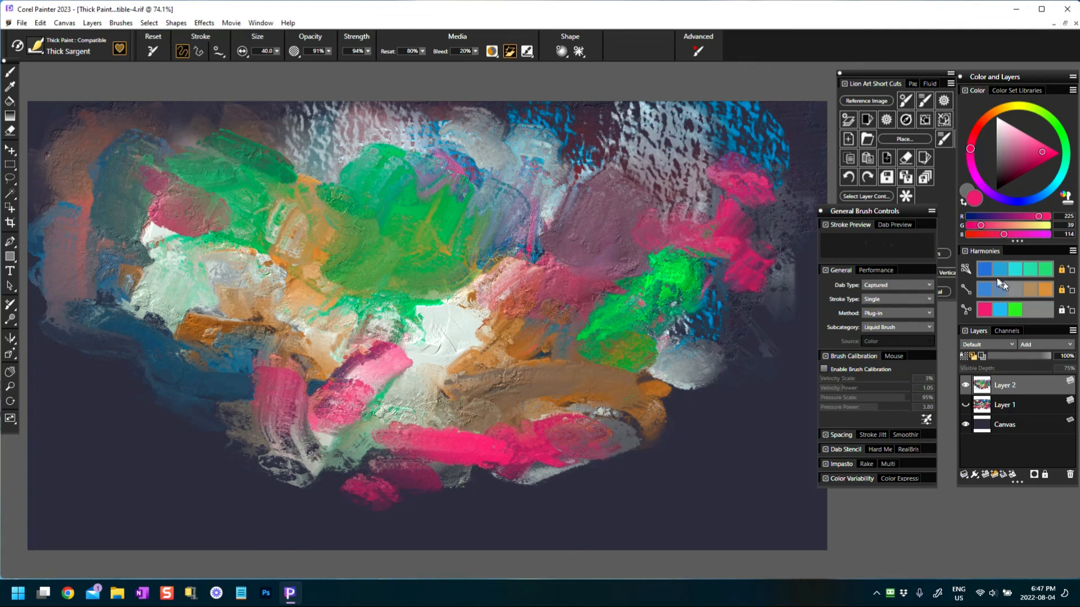
- Choose a light blue from the colour harmonies and paint over the area beside the bright green patch
left_click(1002, 272)
mouse_move(632, 296)
left_mouse_down()
mouse_move(700, 272)
mouse_move(796, 365)
left_mouse_up()
mouse_move(729, 308)
left_mouse_down()
mouse_move(769, 321)
mouse_move(771, 354)
left_mouse_up()
- Choose a near-white and paint long, looping strokes over the blue patch and across the middle and lower parts of the painting
left_click(1000, 125)
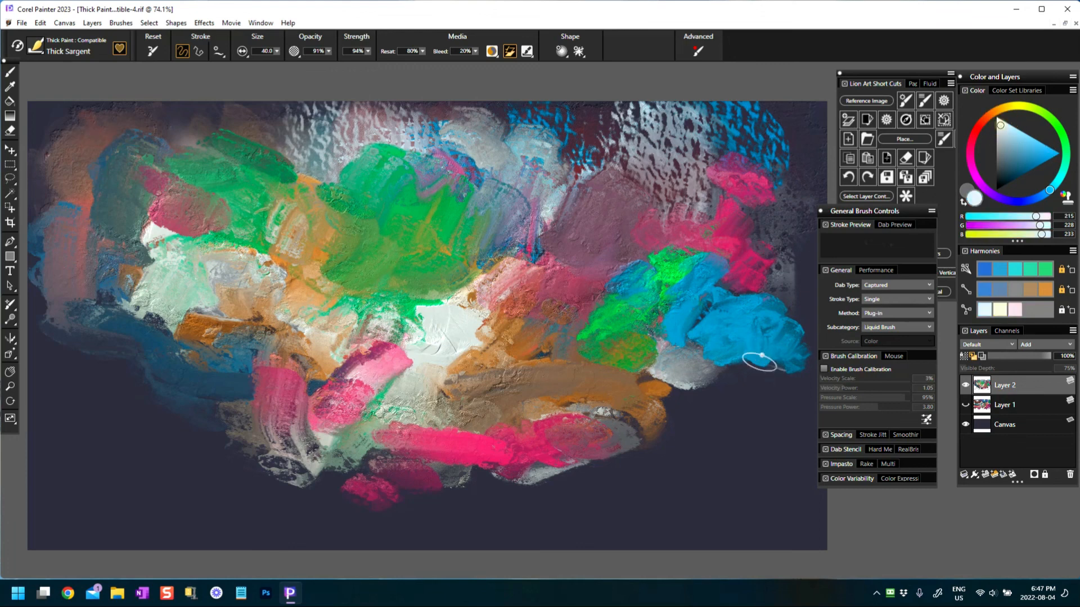
left_click_drag(677, 366, 778, 390)
mouse_move(674, 344)
left_mouse_down()
mouse_move(713, 335)
mouse_move(814, 407)
left_mouse_up()
left_click_drag(644, 338, 710, 345)
left_click_drag(694, 398, 677, 415)
left_click_drag(128, 374, 299, 429)
mouse_move(252, 462)
left_mouse_down()
mouse_move(163, 446)
mouse_move(257, 398)
mouse_move(471, 414)
mouse_move(605, 394)
mouse_move(737, 478)
left_mouse_up()
left_click_drag(506, 329, 771, 436)
mouse_move(338, 274)
left_mouse_down()
mouse_move(529, 452)
mouse_move(621, 464)
left_mouse_up()
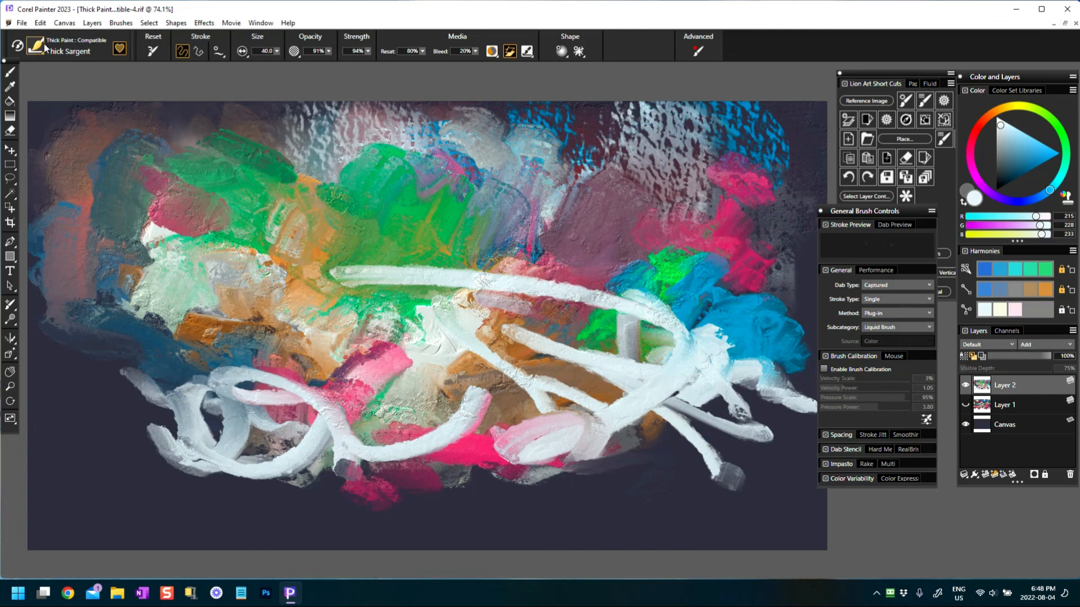
- Show the Thick Paint Compatible brush list, keep Thick Sargent and add a short near-white stroke above the lower-left loops
left_click(40, 47)
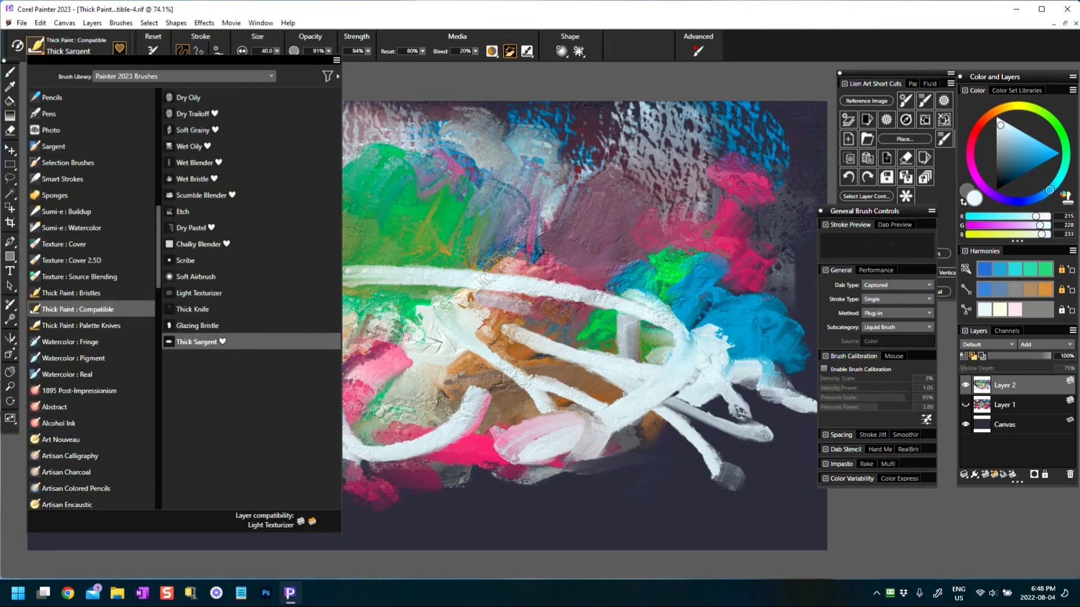
left_click(423, 300)
left_click_drag(153, 349, 201, 369)
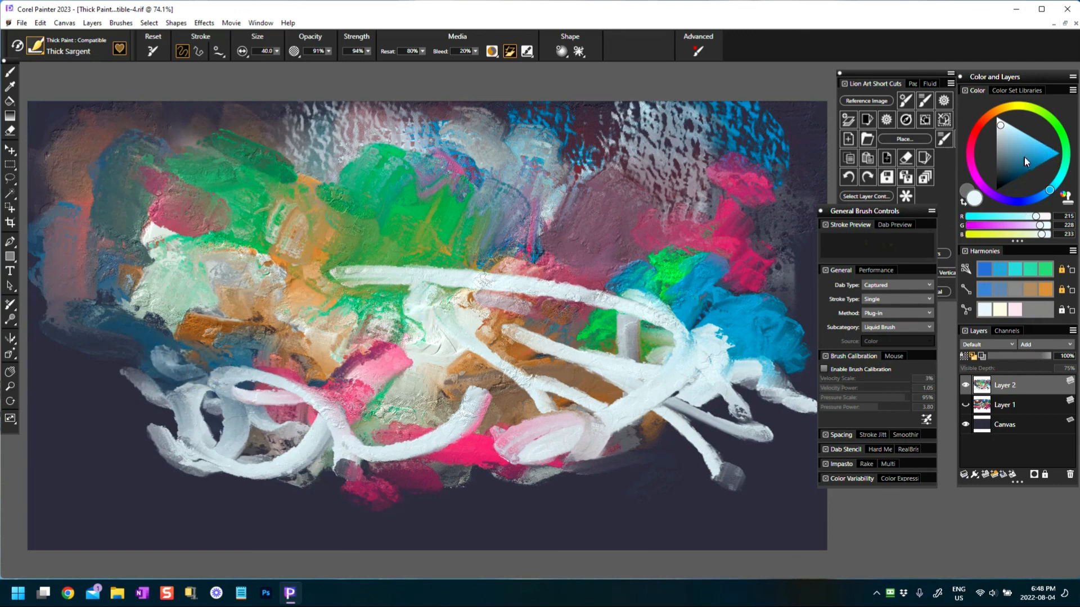
- Choose a saturated blue and paint two short diagonal strokes over the lower-left white loops
left_click(1045, 154)
left_click_drag(147, 331, 225, 418)
left_click_drag(120, 376, 188, 433)
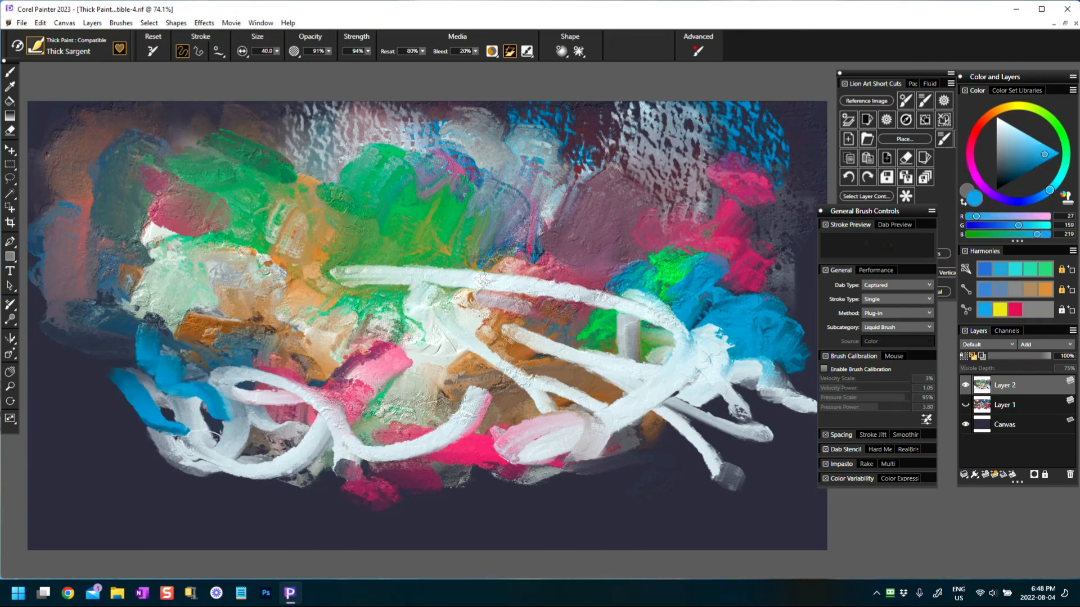